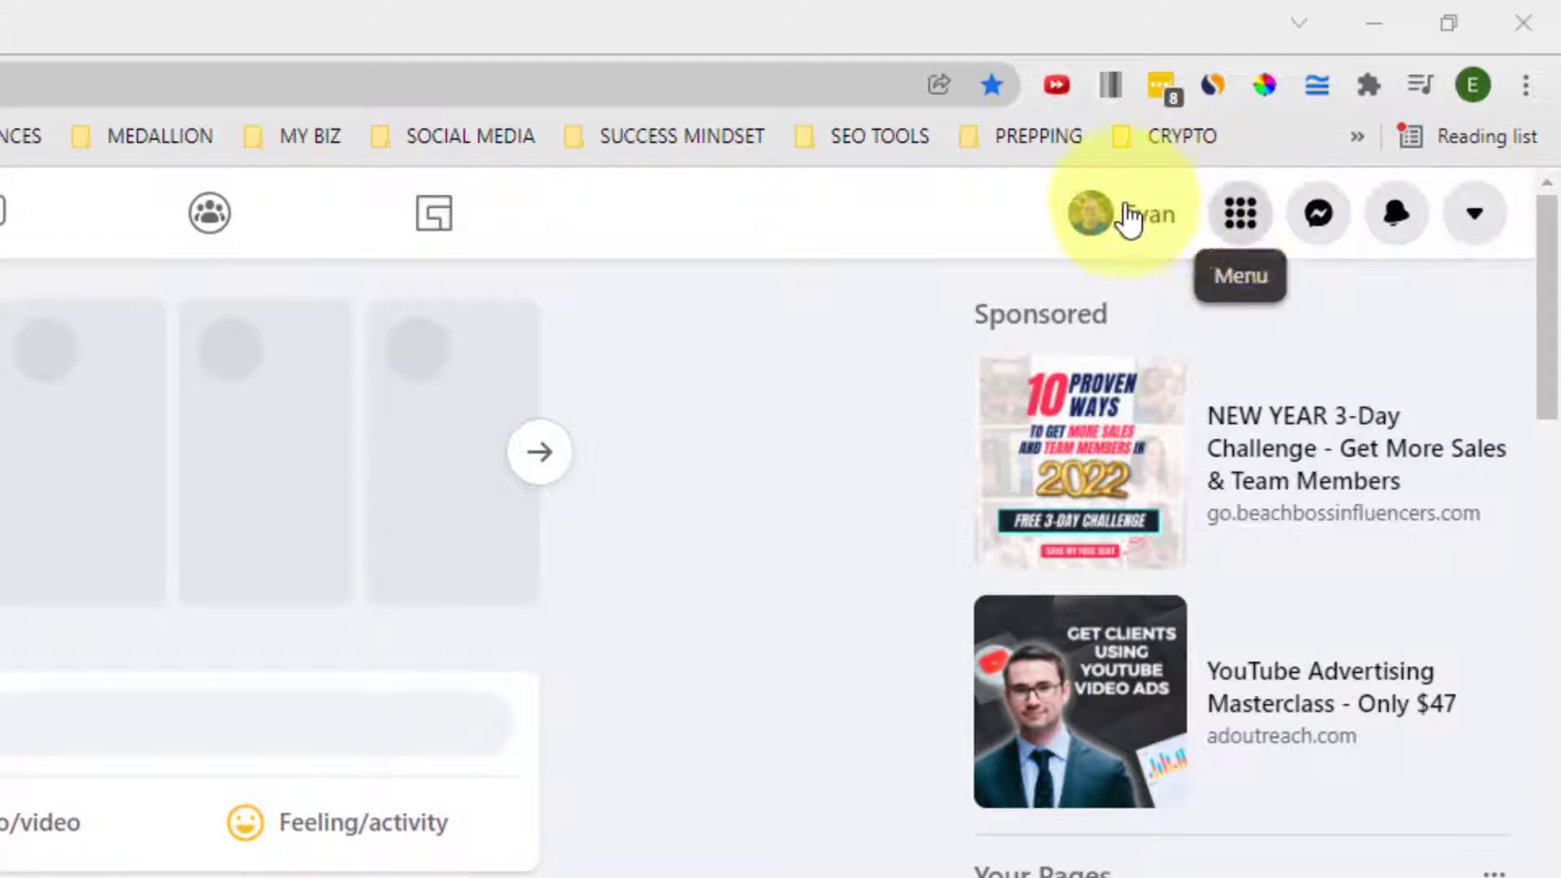
Start creating a new Facebook group and name it "The Affiliate Challenge"
click(1248, 224)
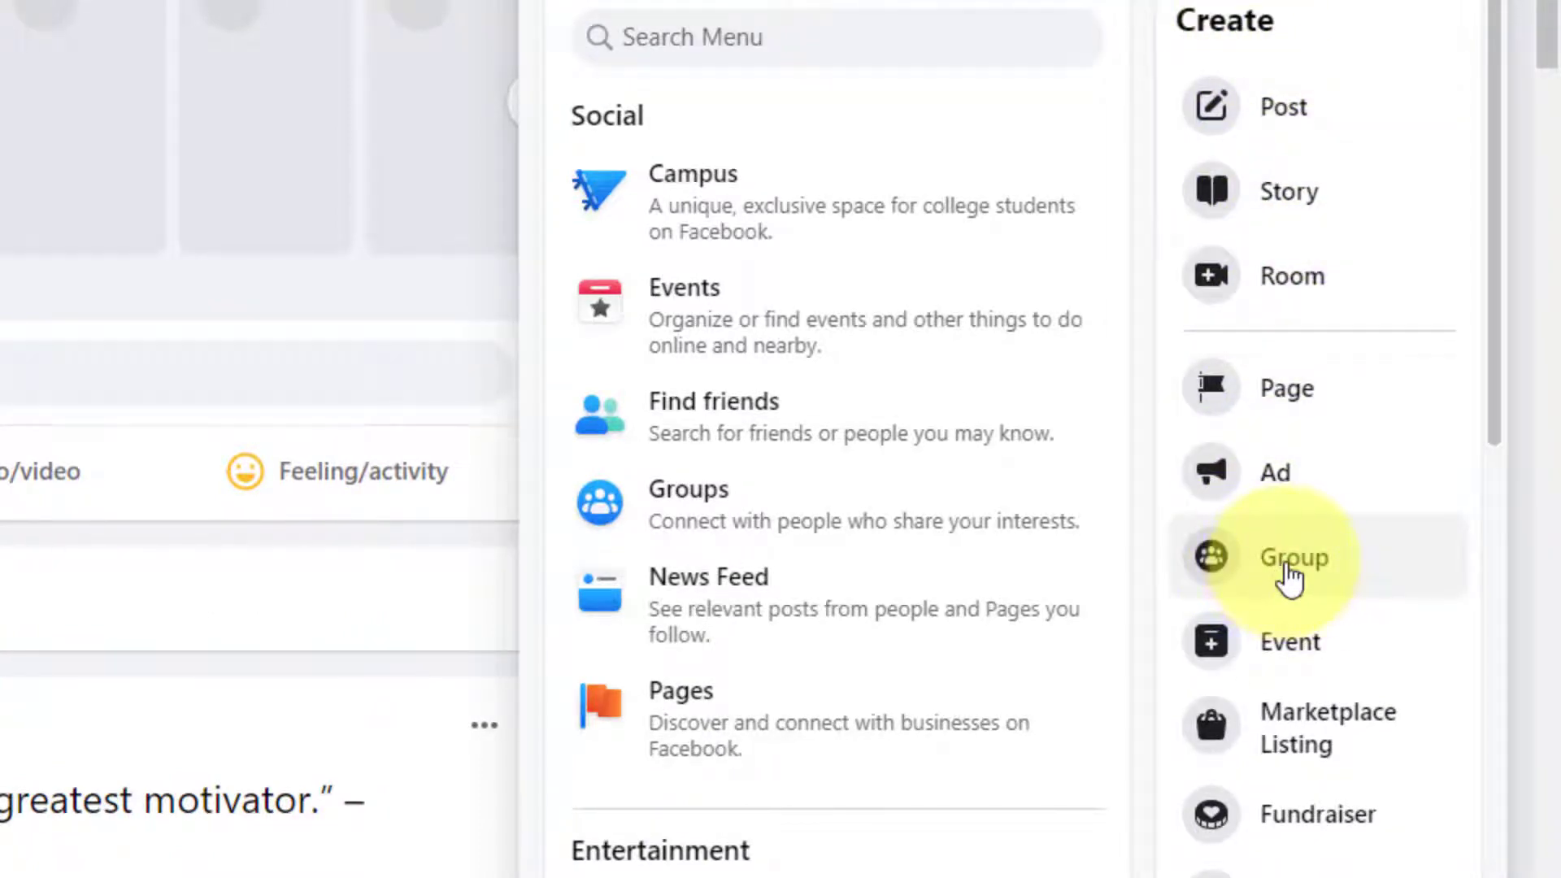
click(1288, 578)
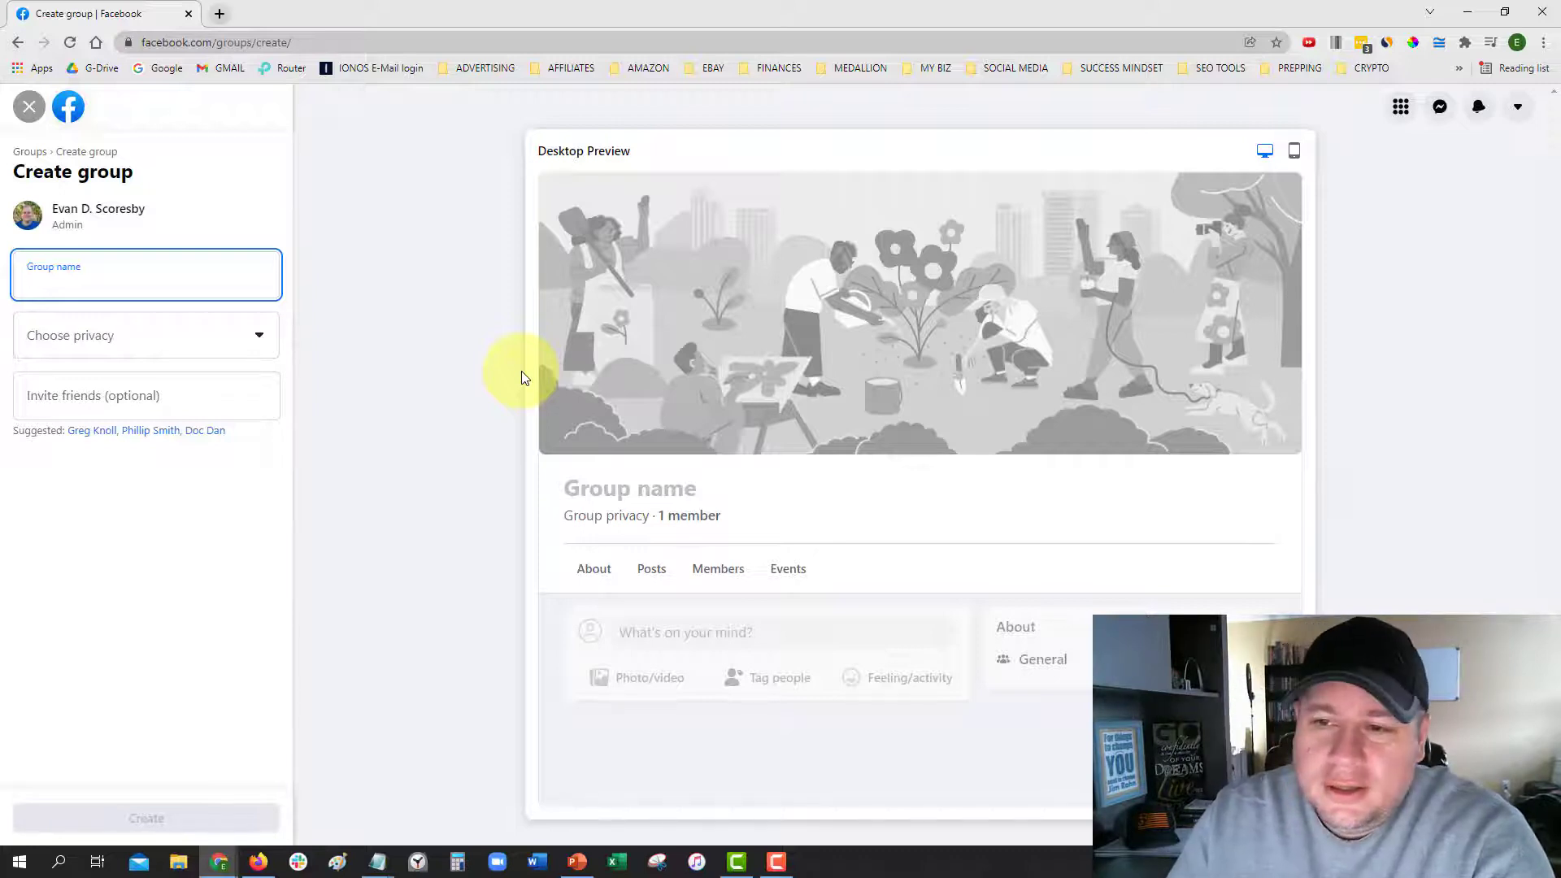
click(98, 289)
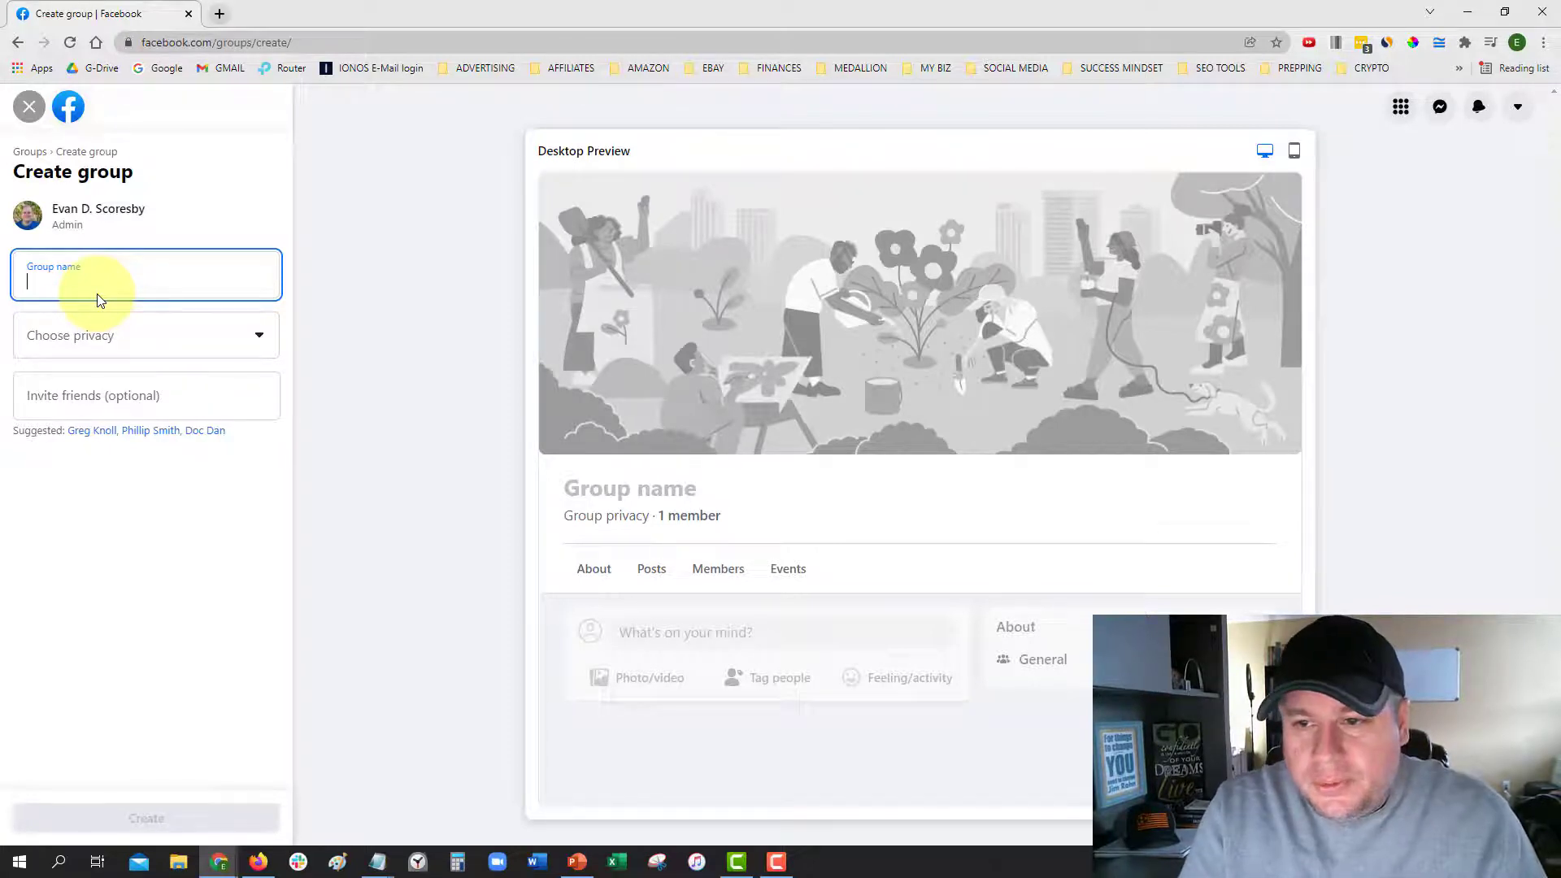
text(The)
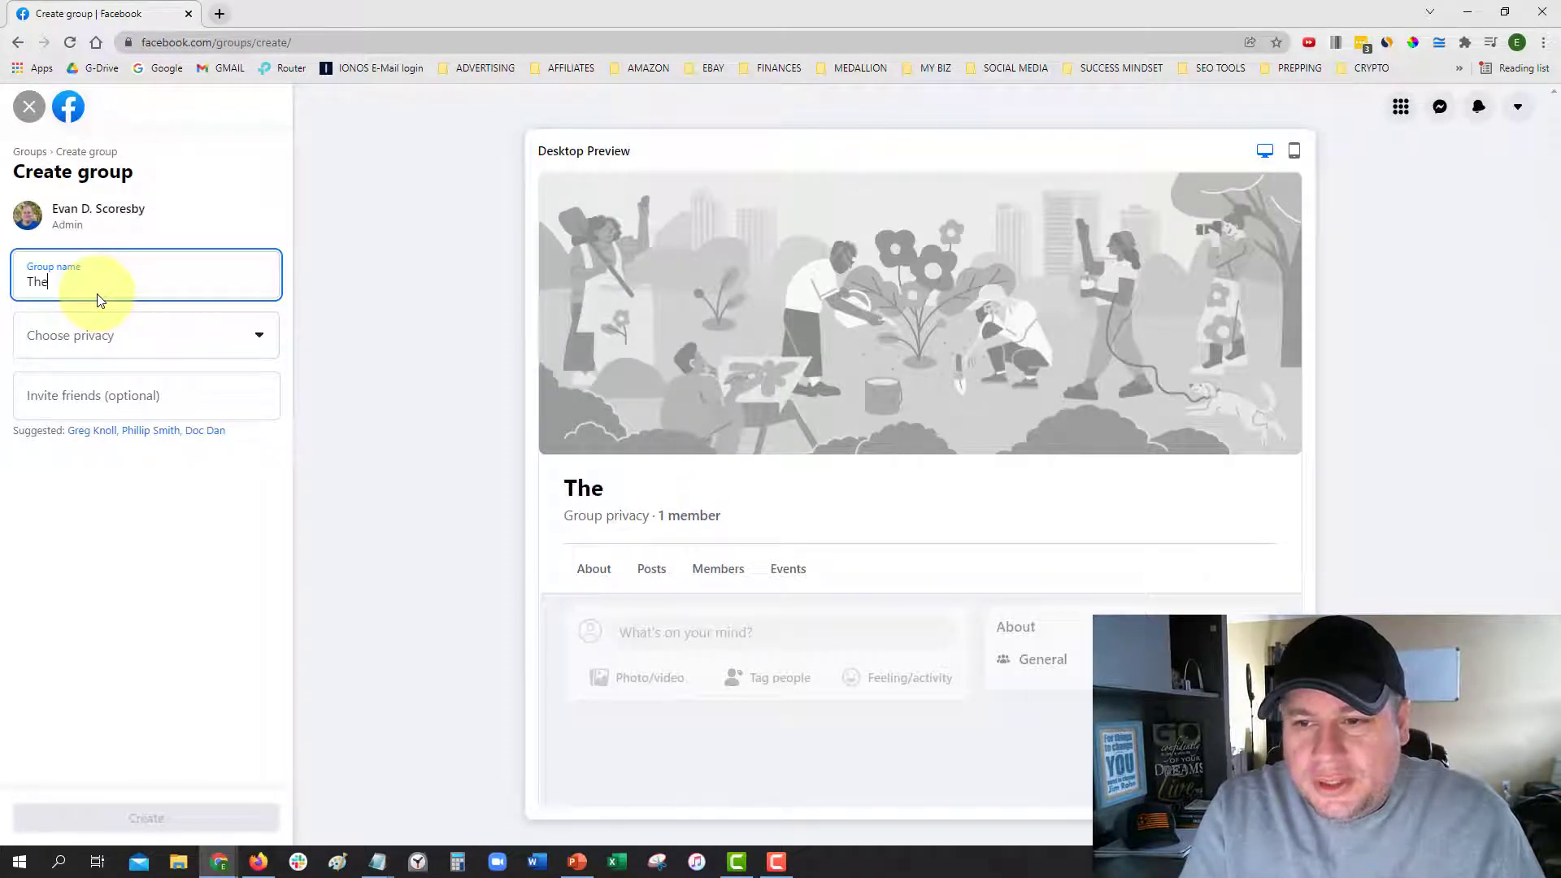
text( Affiliate Challenge)
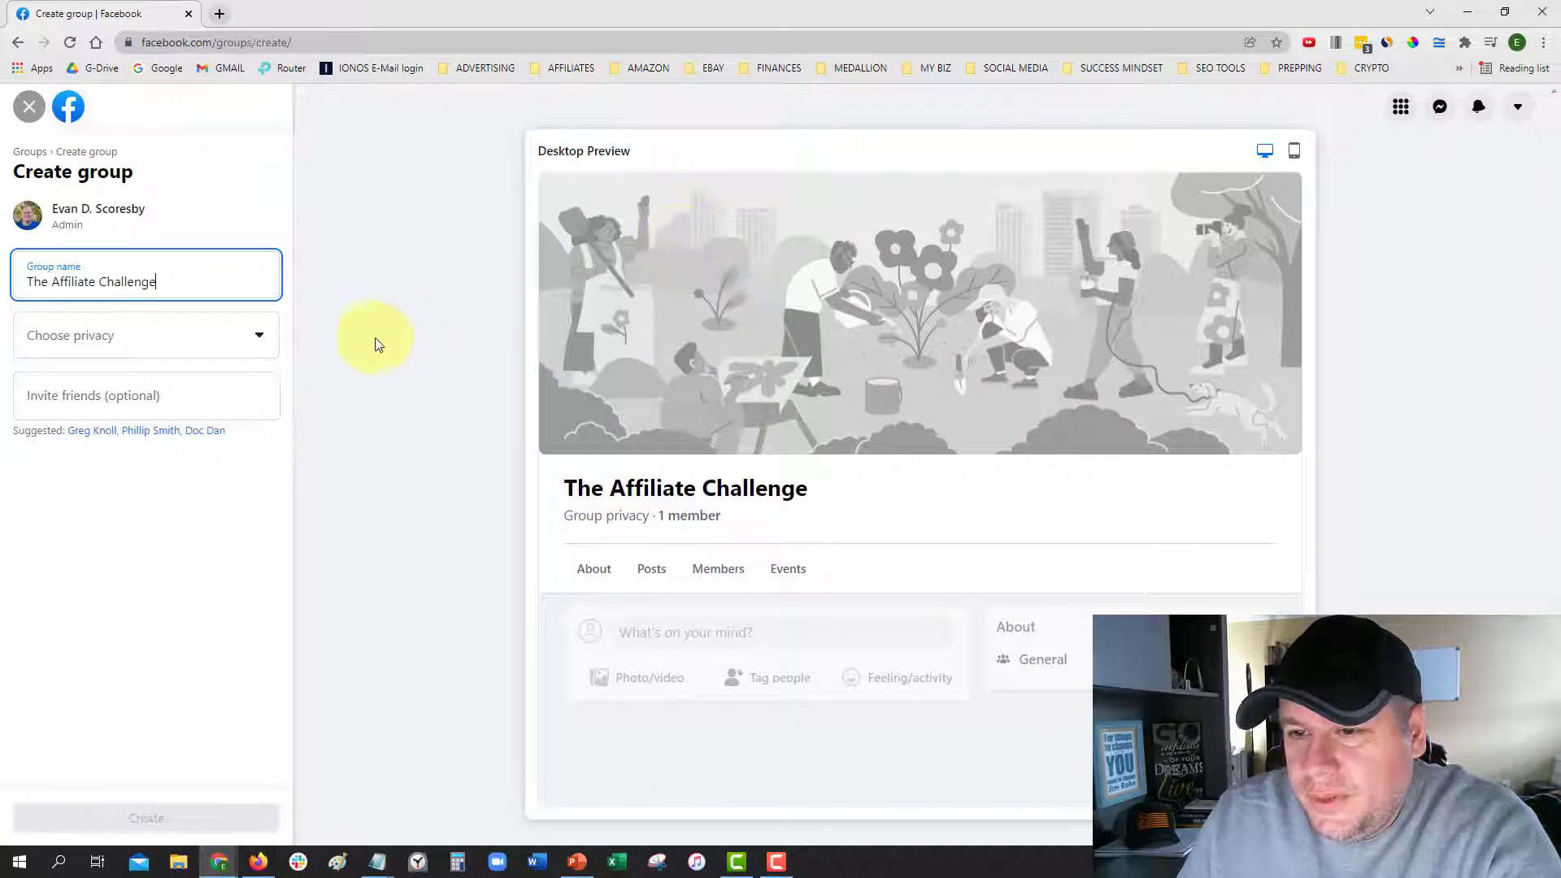
Set the group's privacy to Private, keep it Visible, and create the group
click(261, 342)
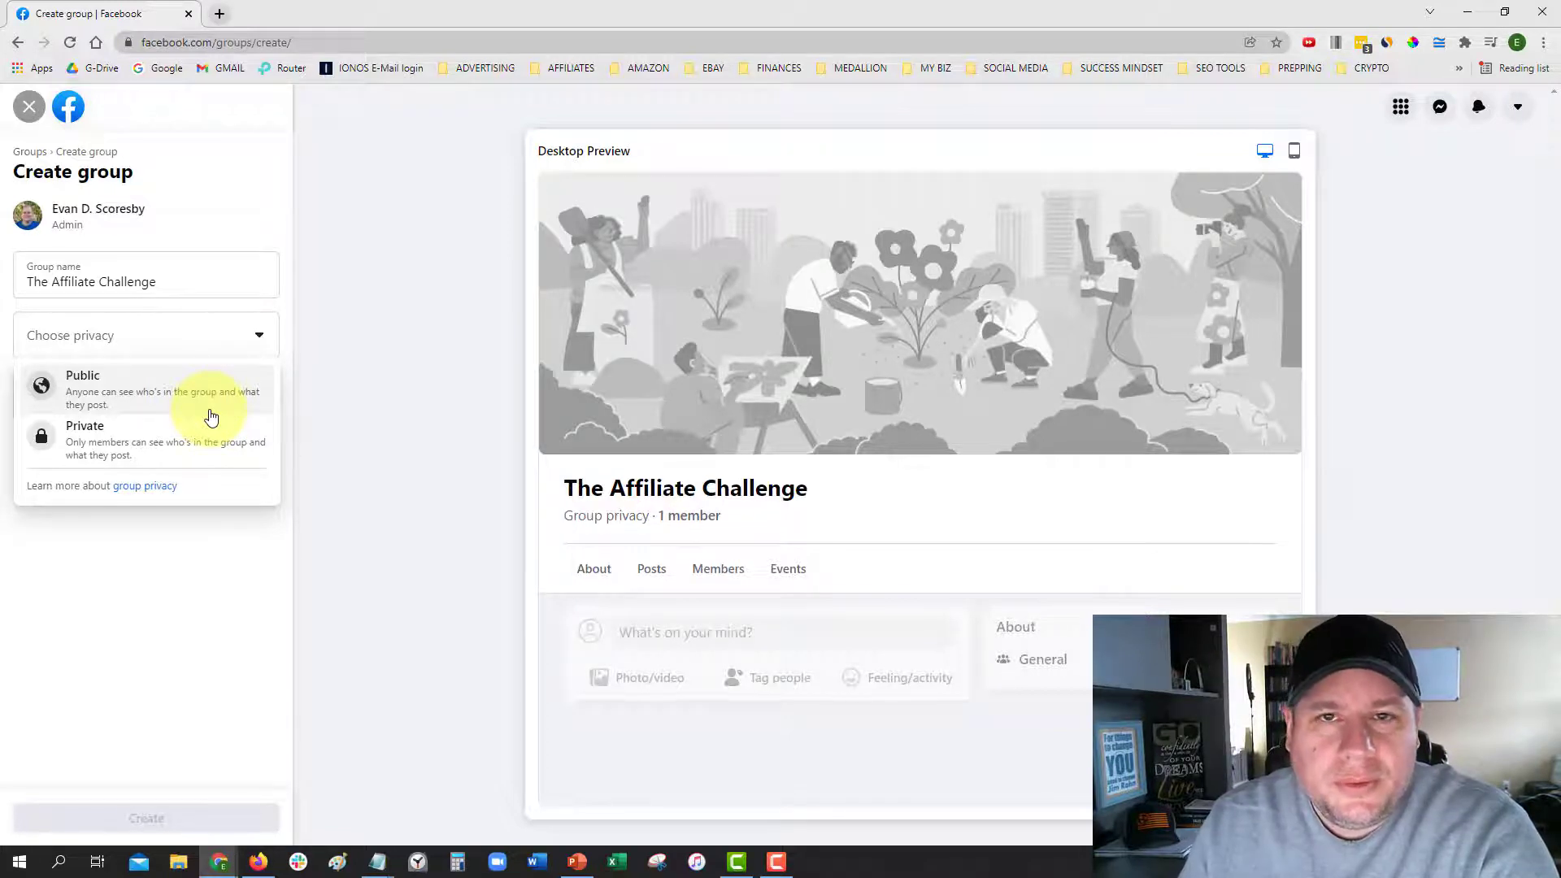
click(169, 450)
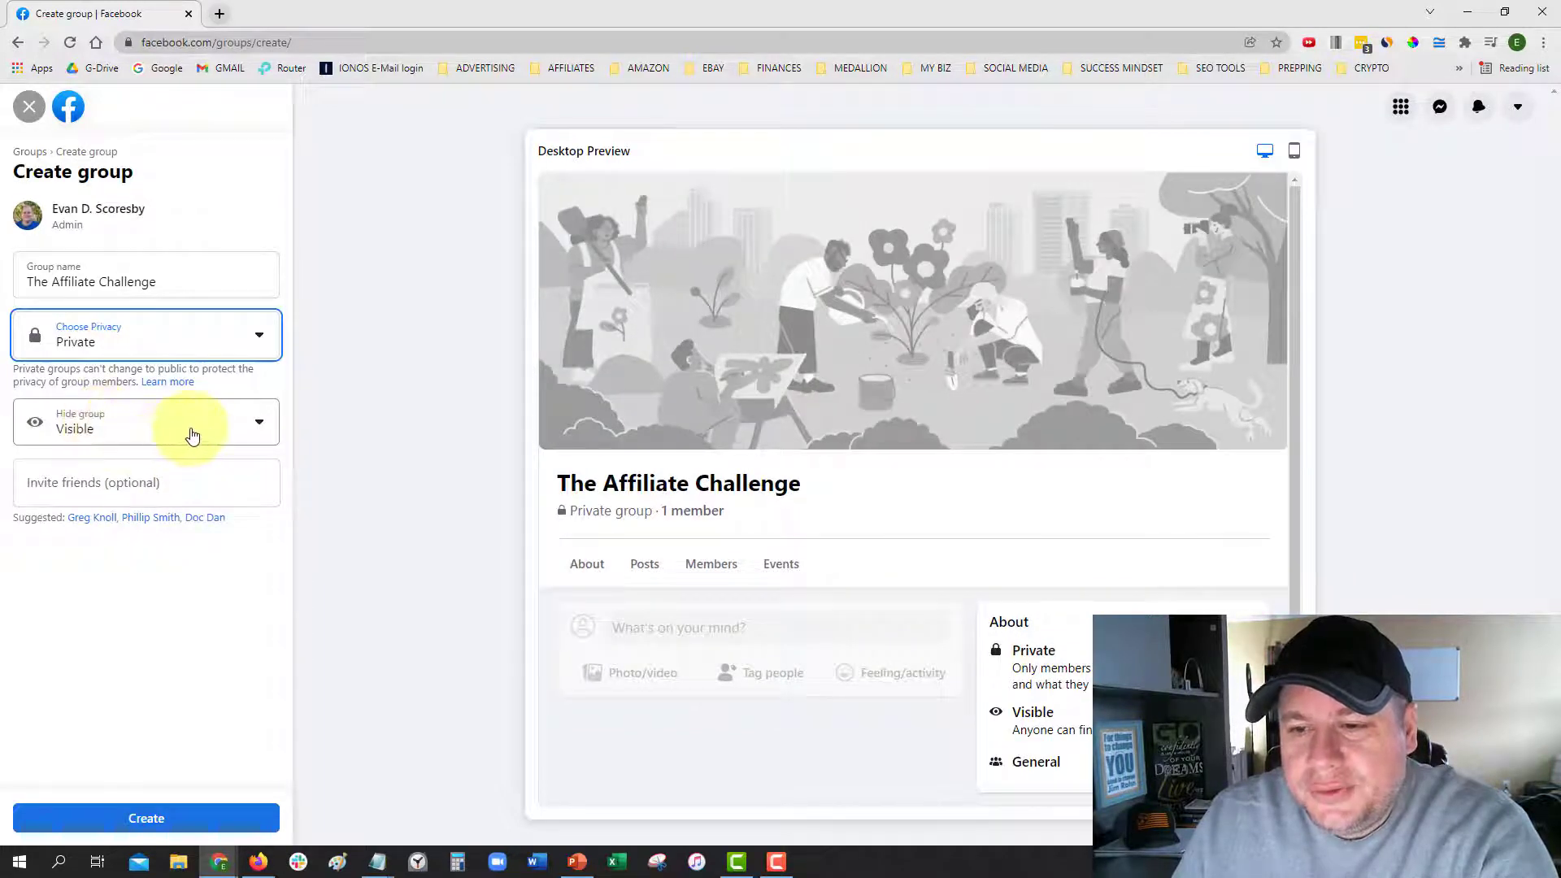
click(193, 435)
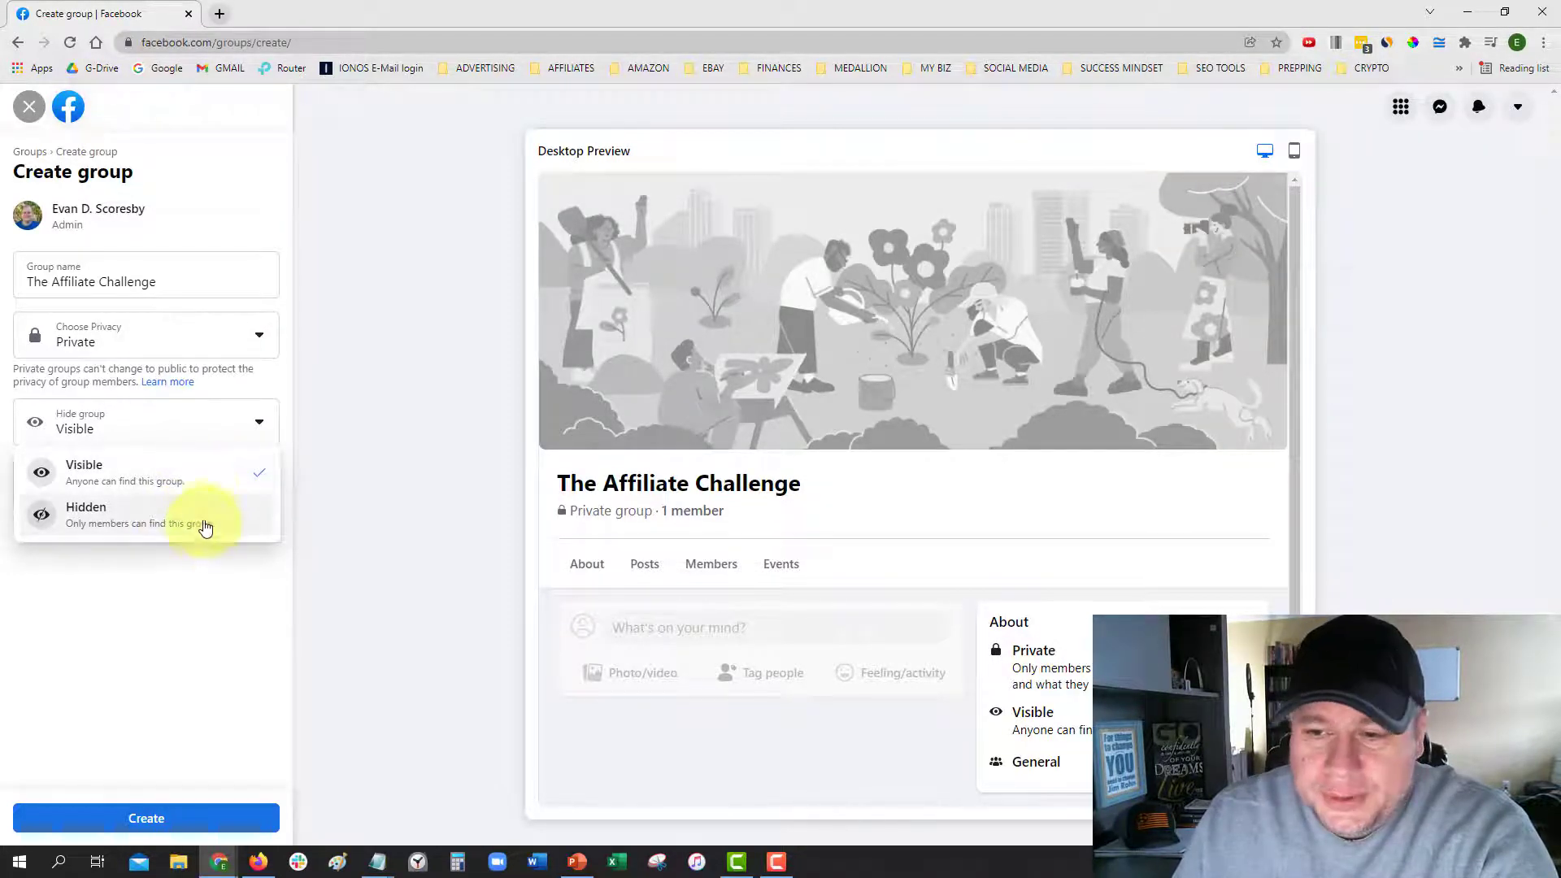
click(173, 480)
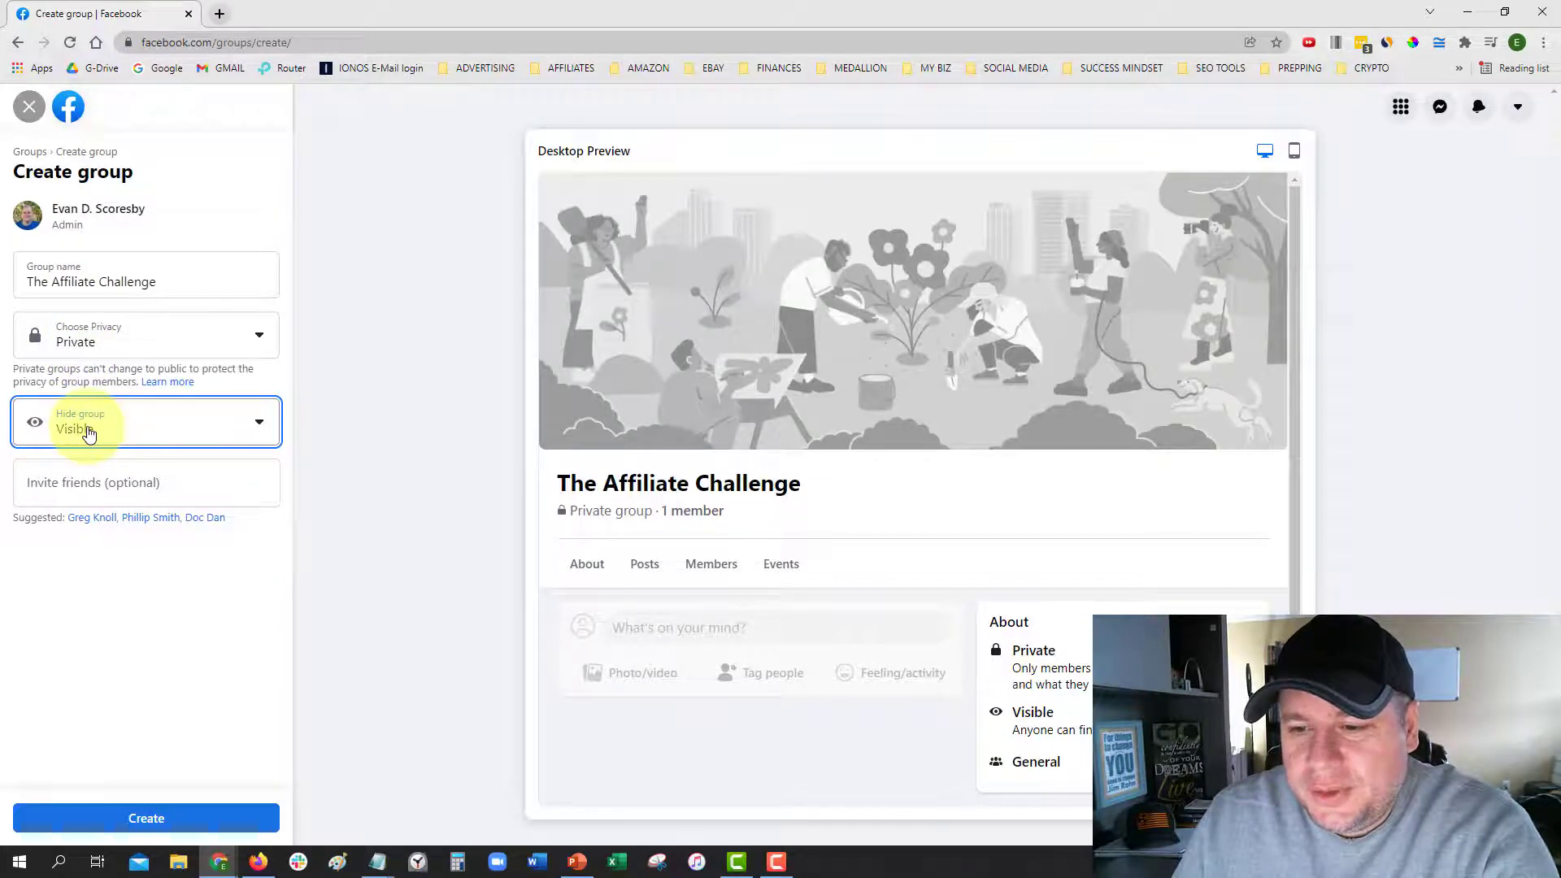
click(142, 821)
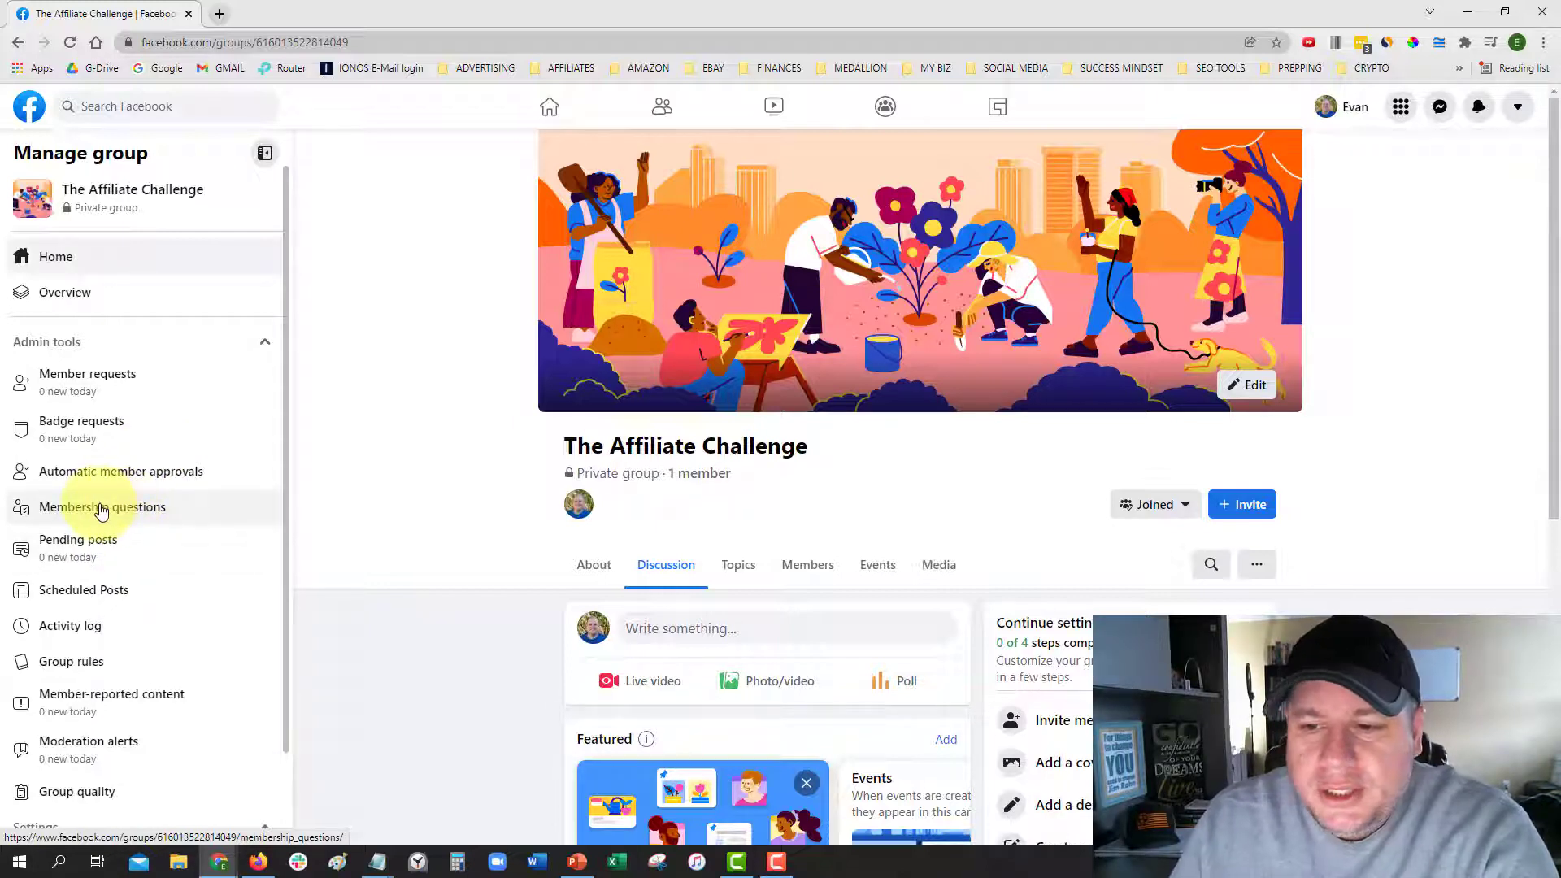
Add a membership question reading "What is your email address that you used when you signed up for the affiliate challenge? (To verify access.)"
click(98, 509)
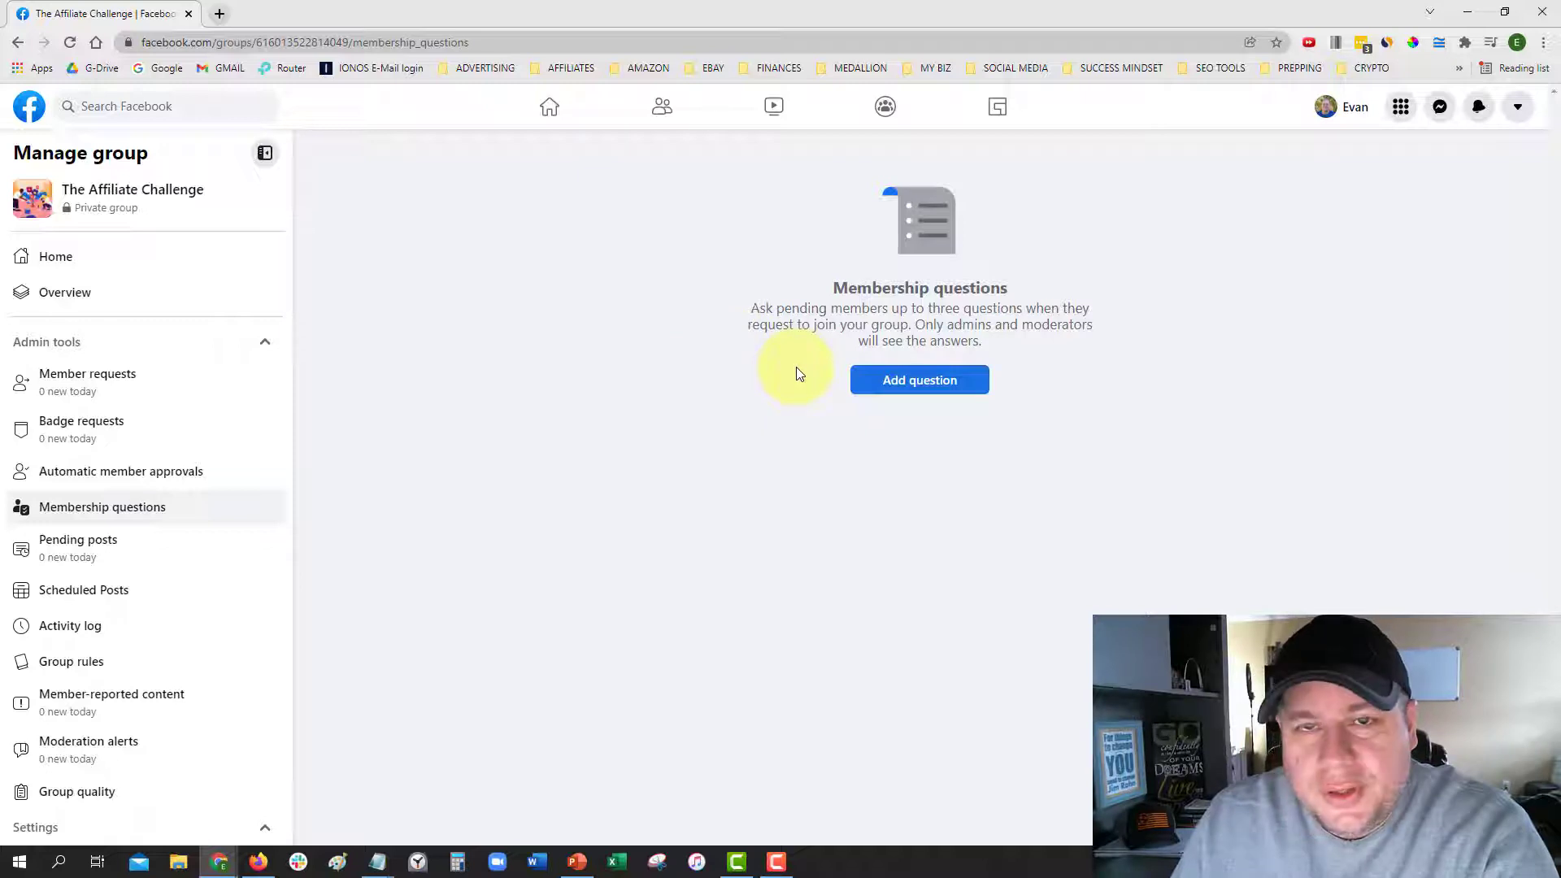
click(917, 385)
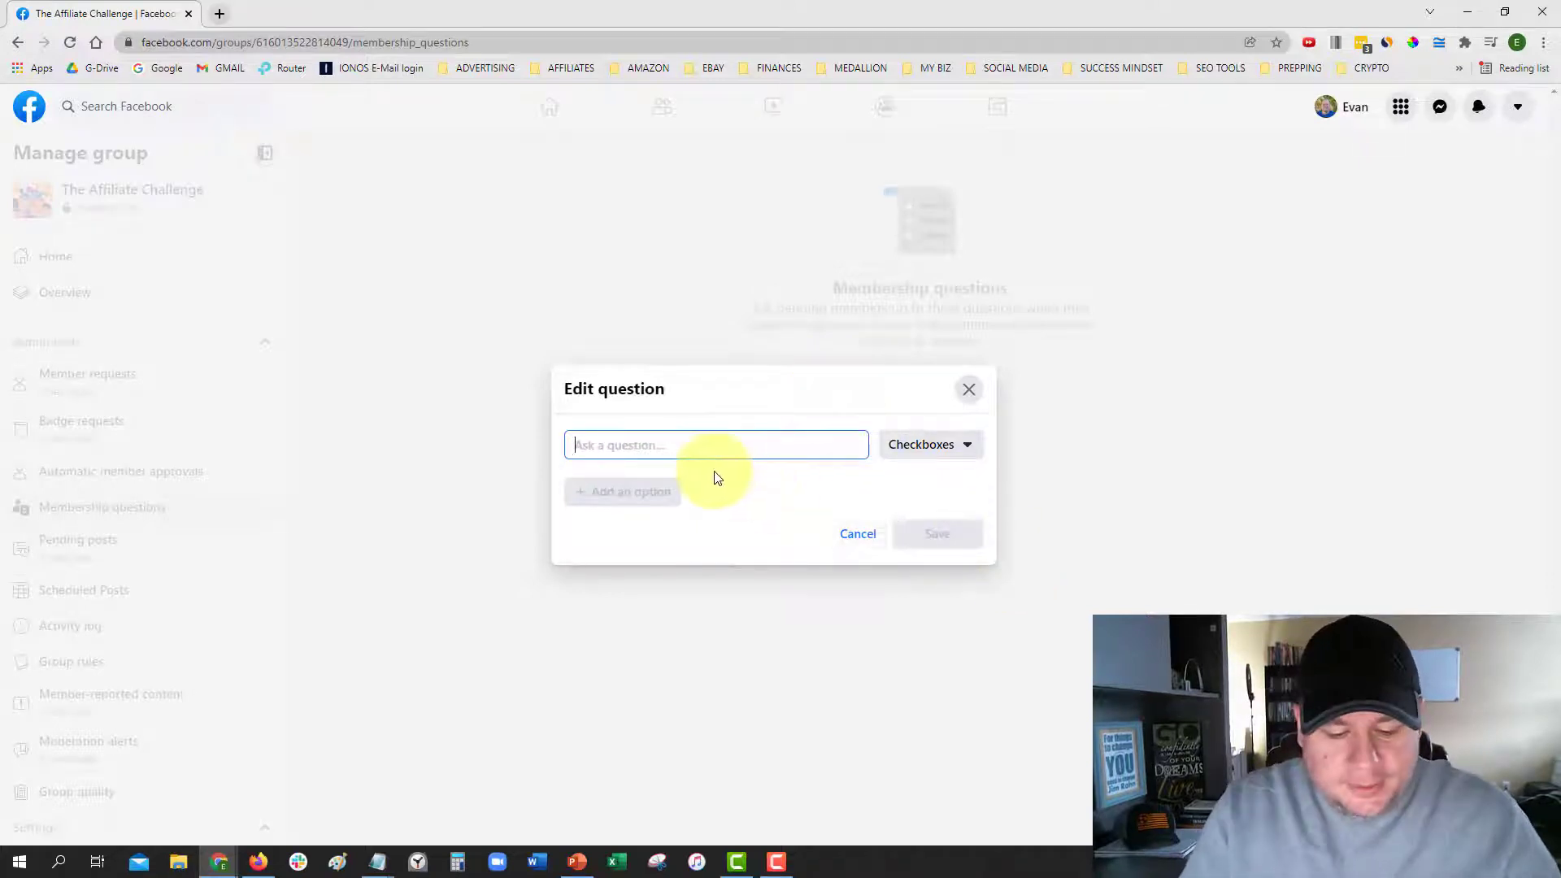
text(What is your )
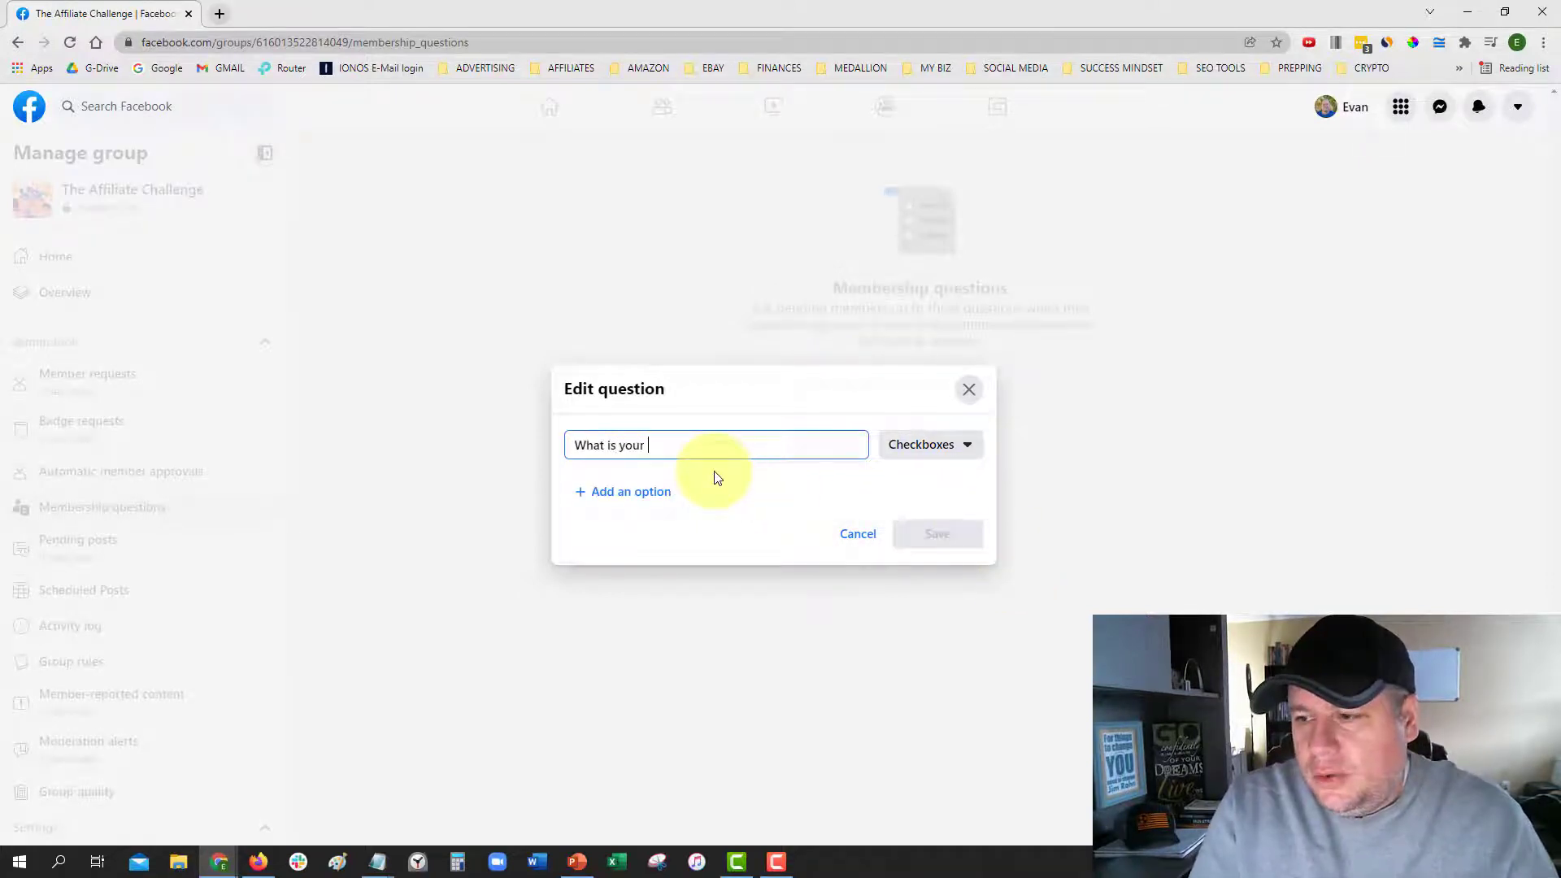
text(email ad)
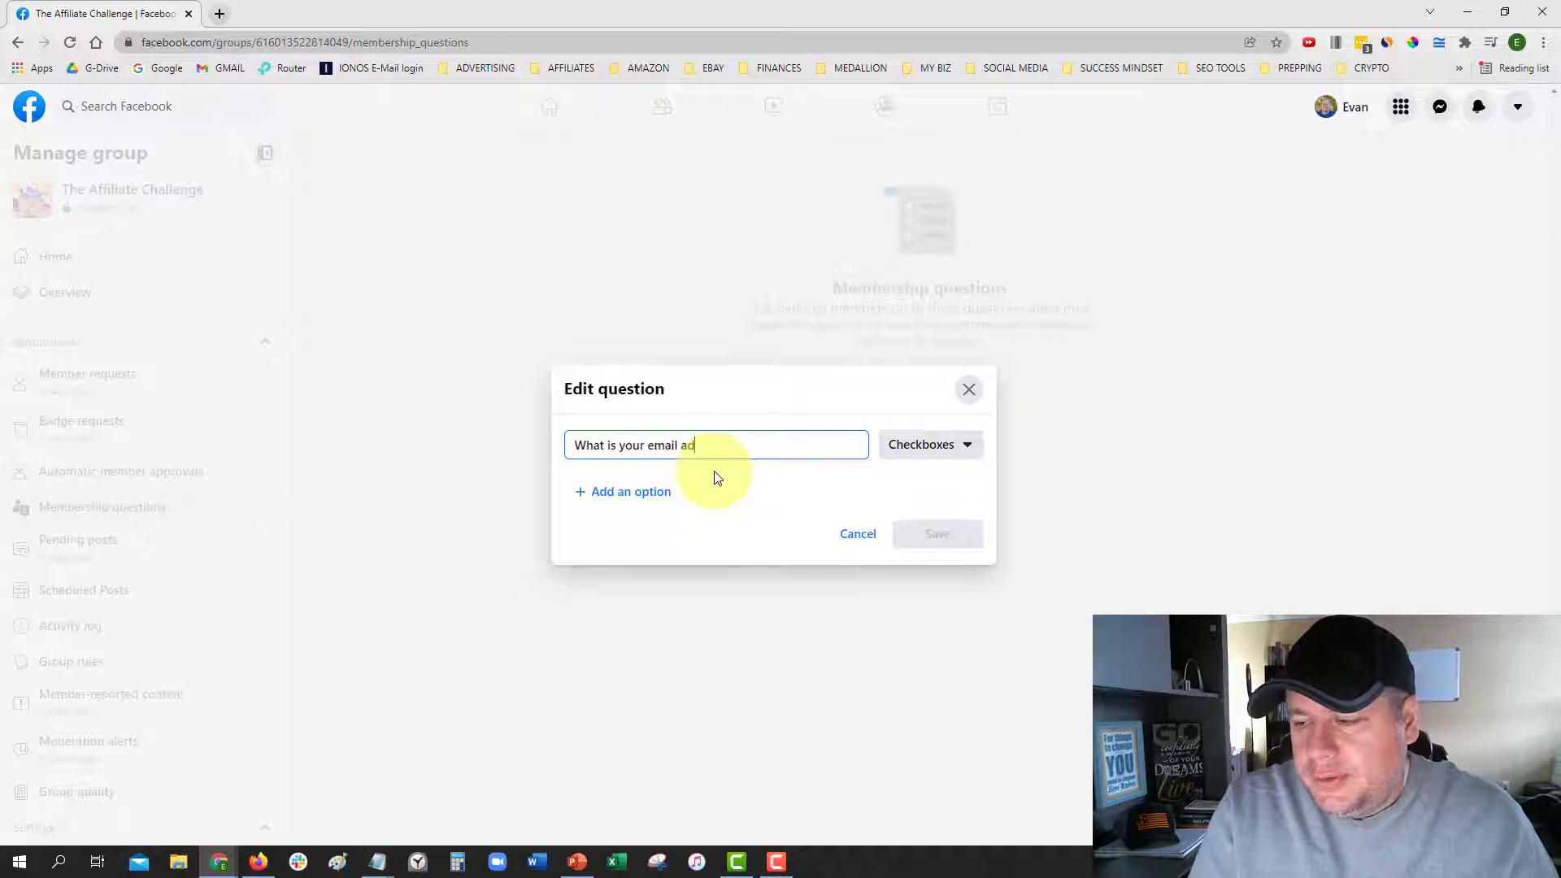
text(dress that )
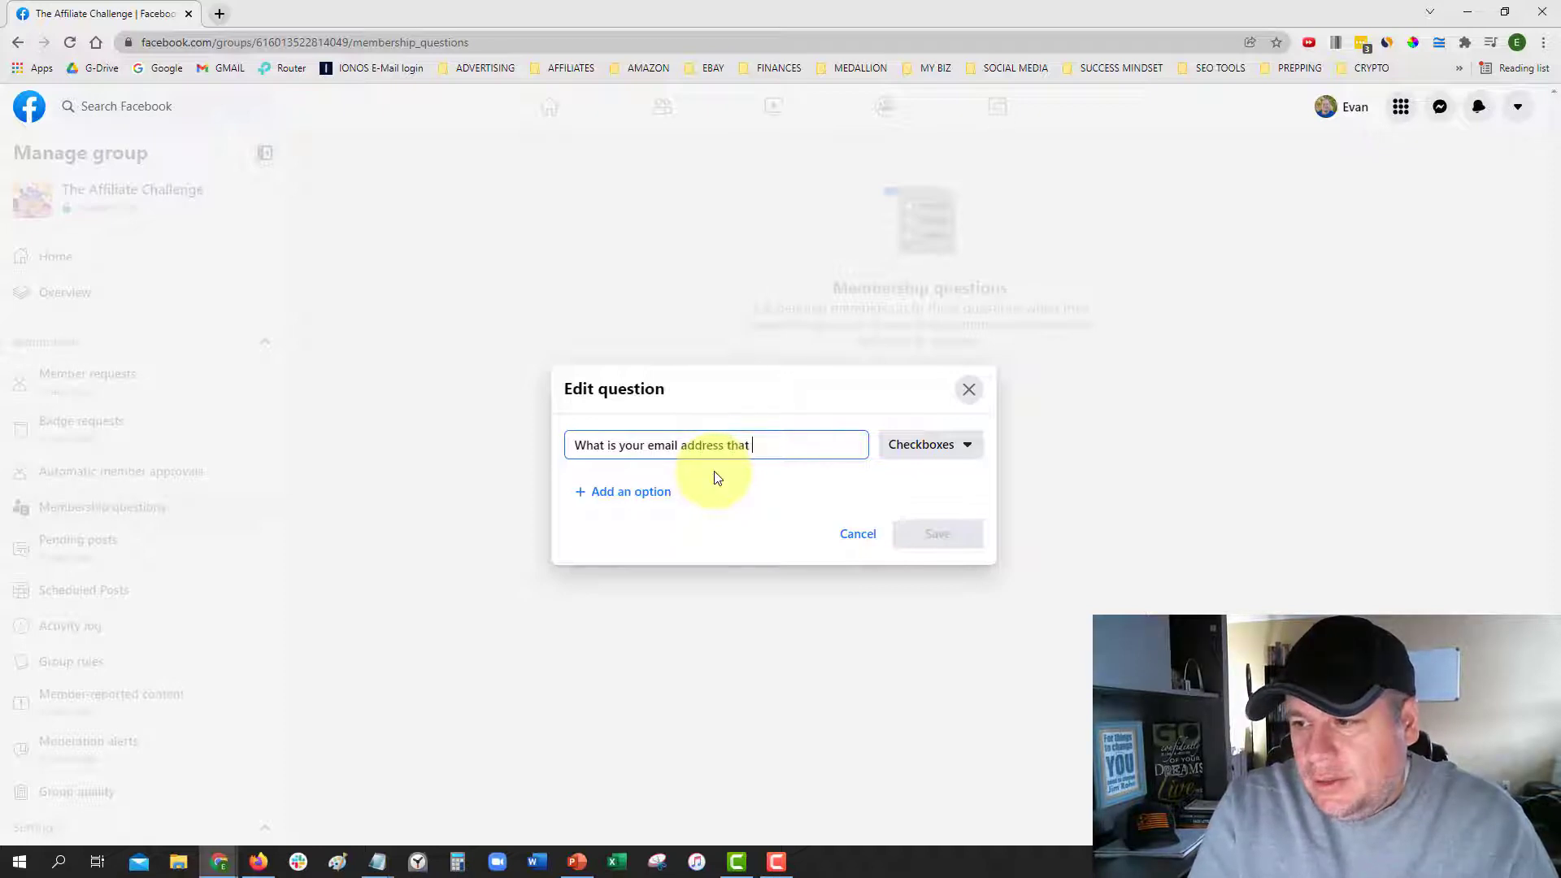
text(you used when you)
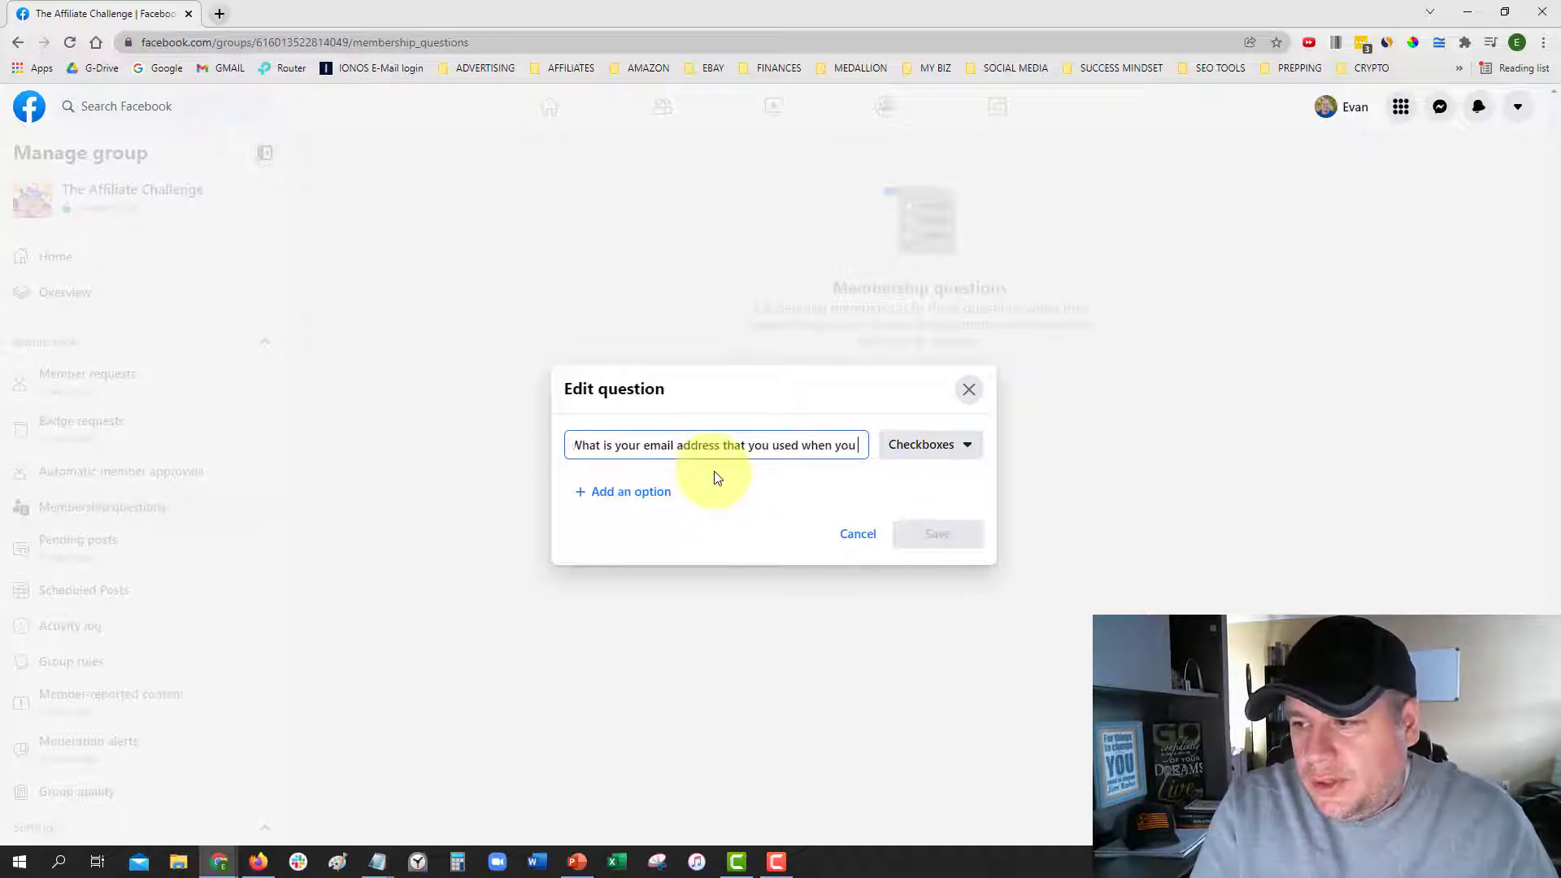
text( signed up for)
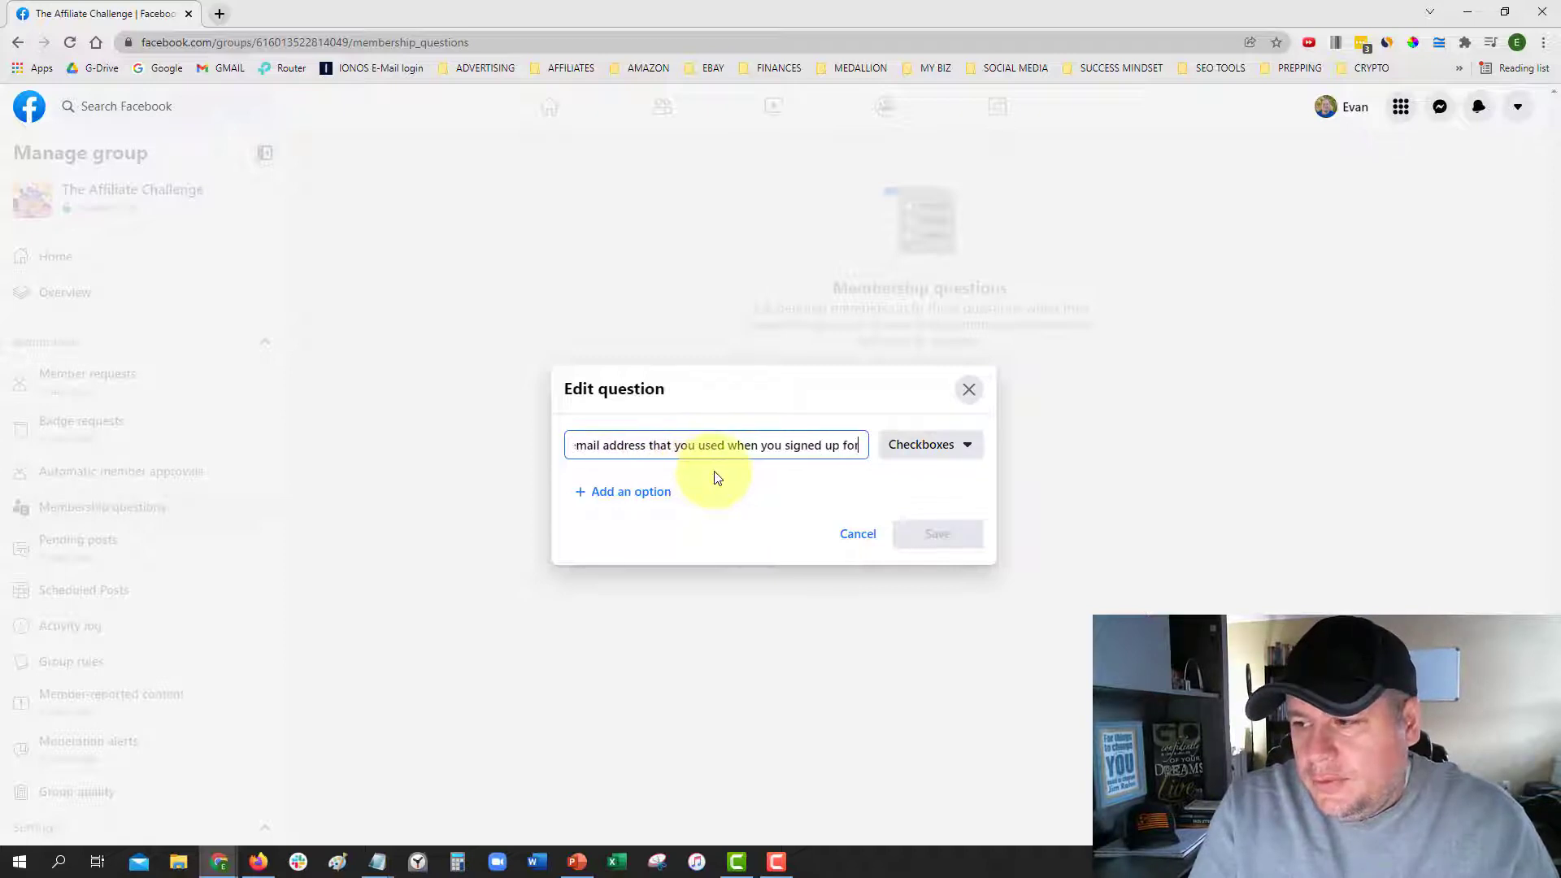
text( the affiliate cha)
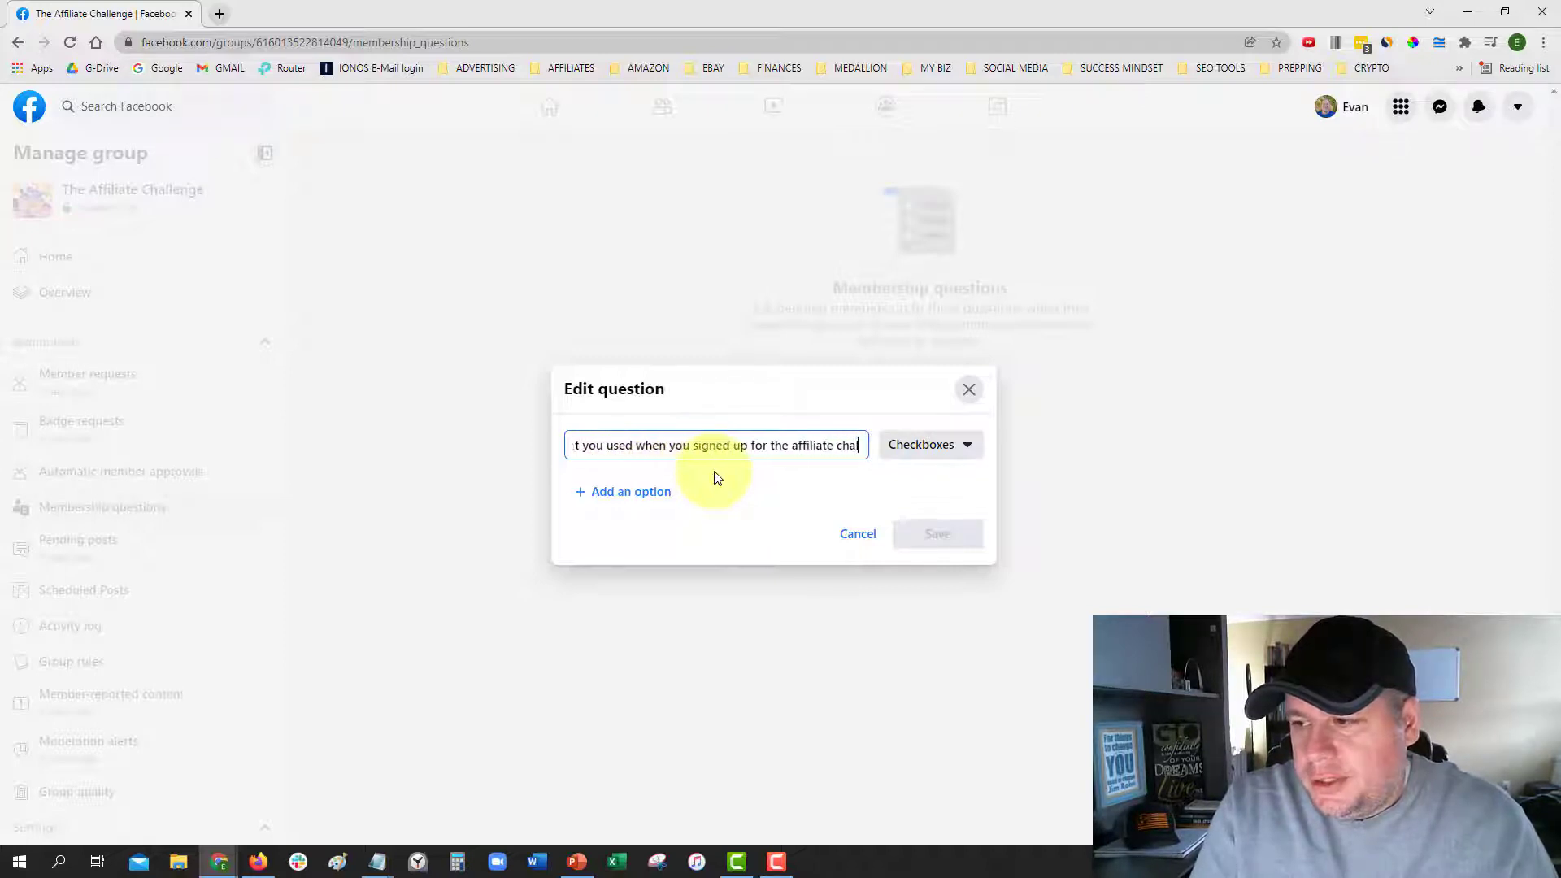
text(llenge? ()
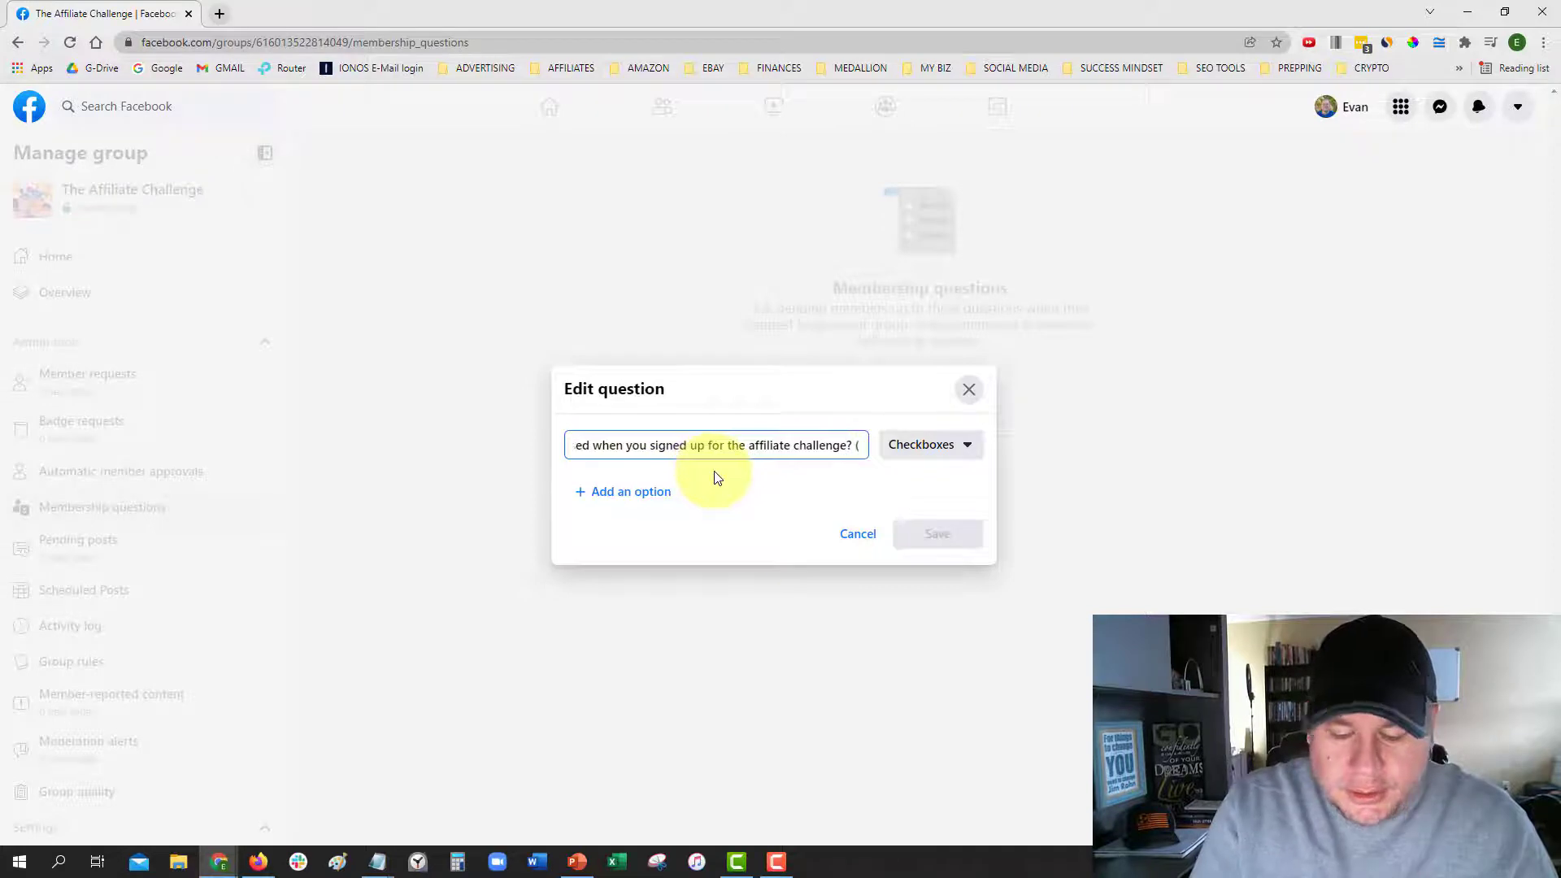
text(To verify access.))
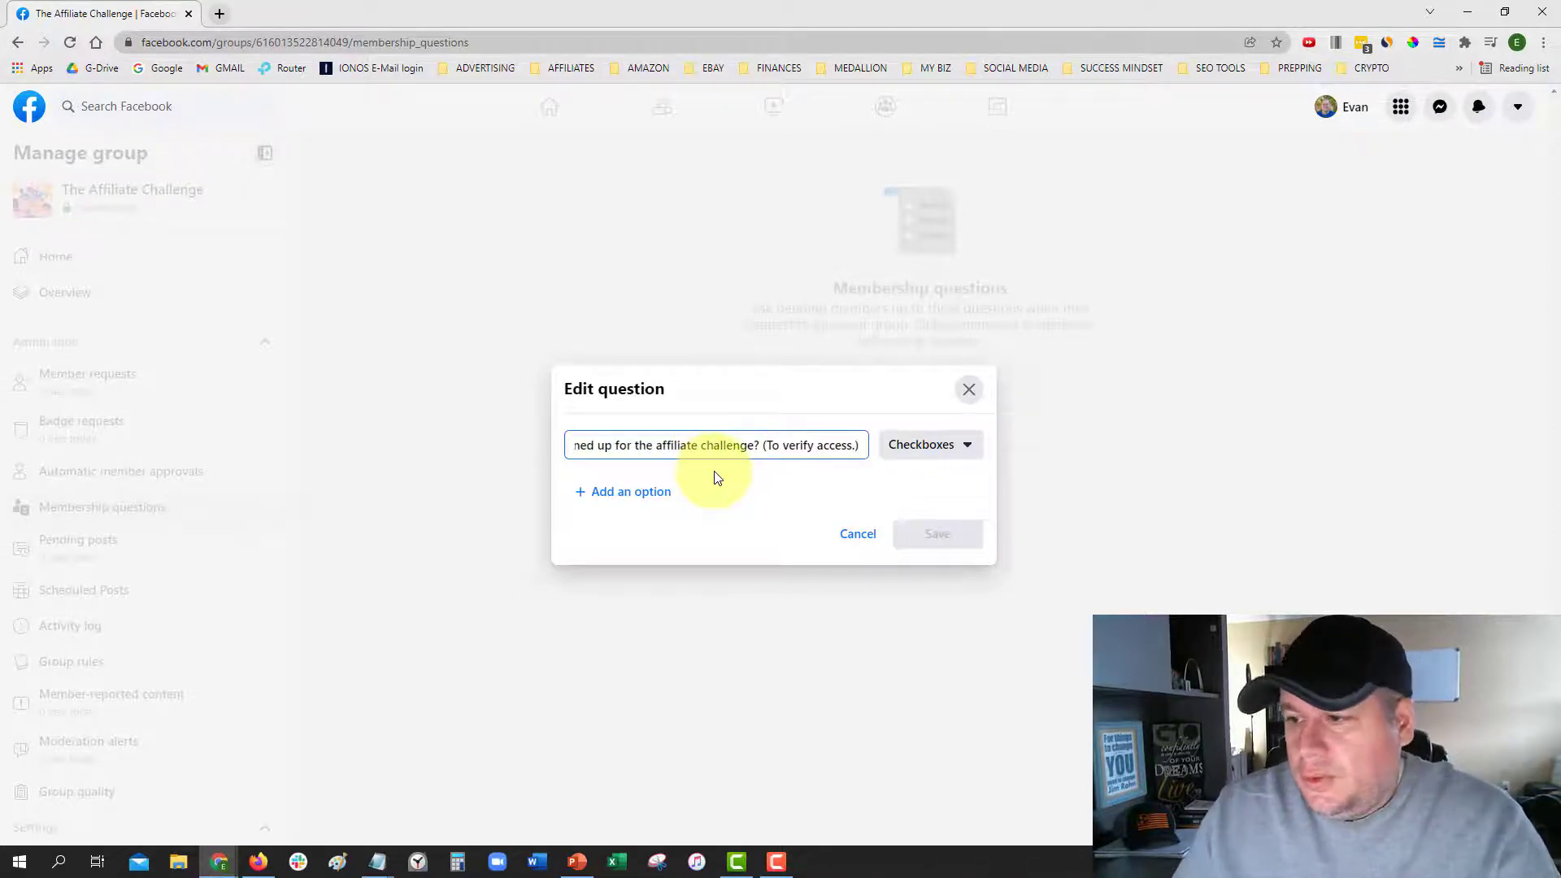
Set the email address question's answer type to Written answer and save the question
click(923, 452)
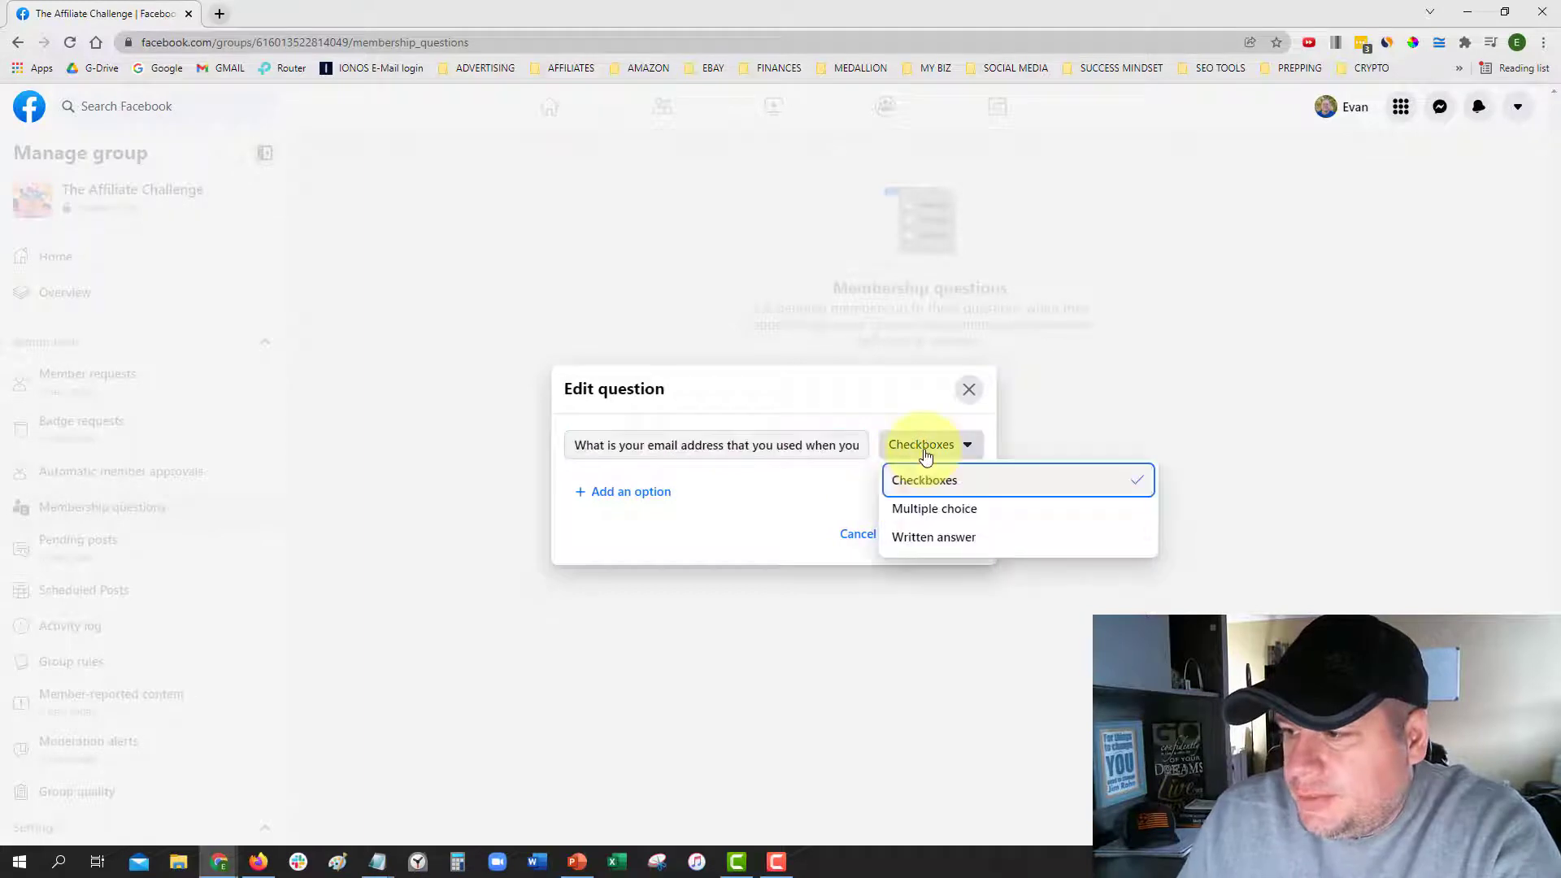
click(931, 536)
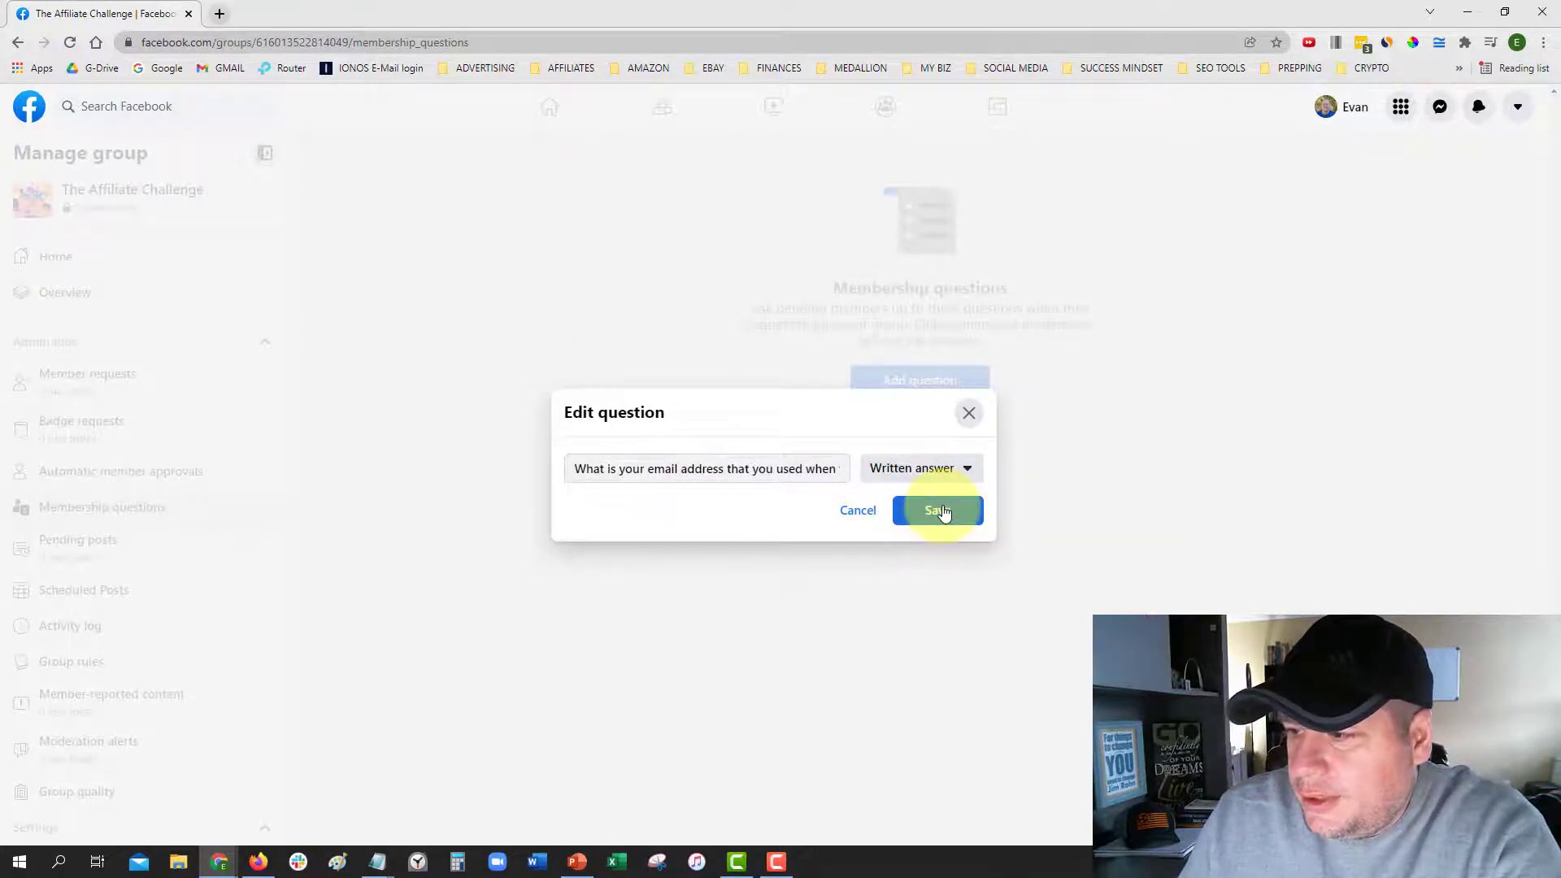
click(942, 512)
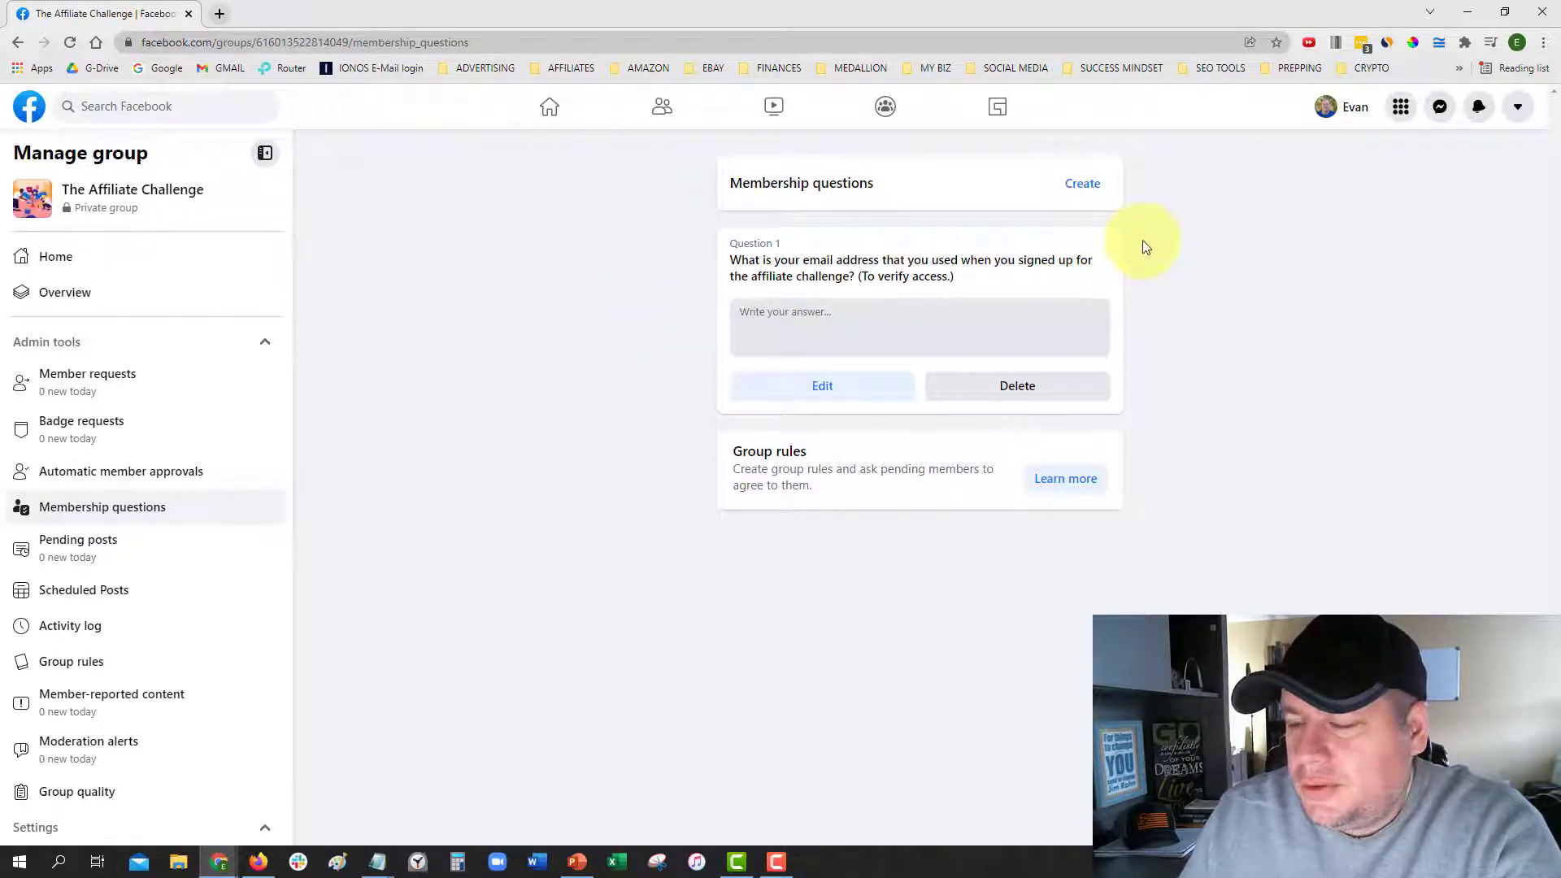
Create a second membership question, "How long have you been in affiliate marketing?", with the Multiple choice answer type
click(1089, 191)
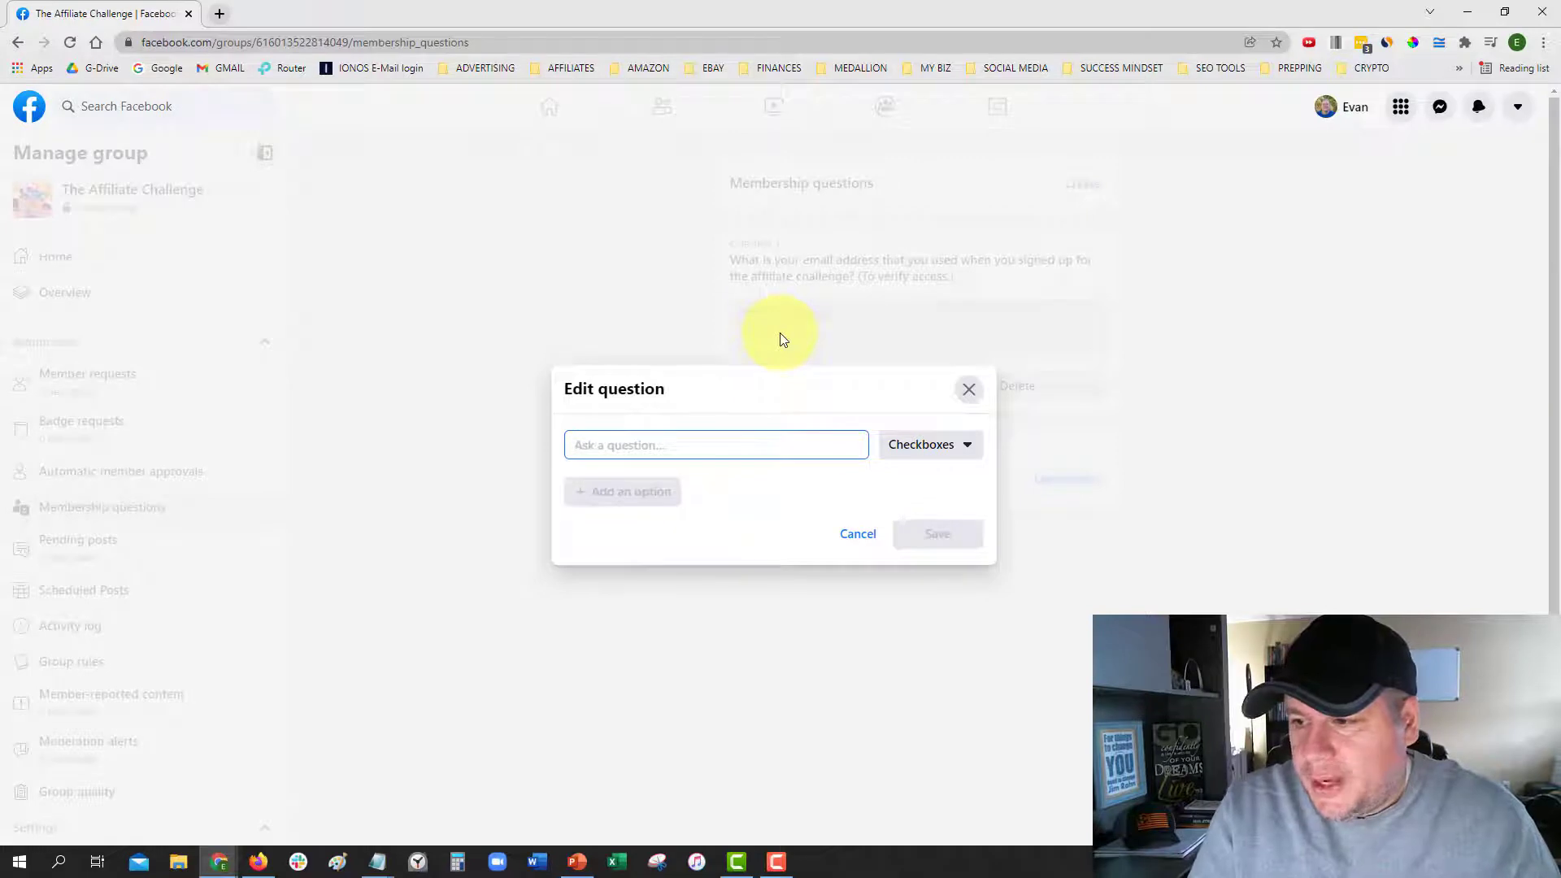
text(How long )
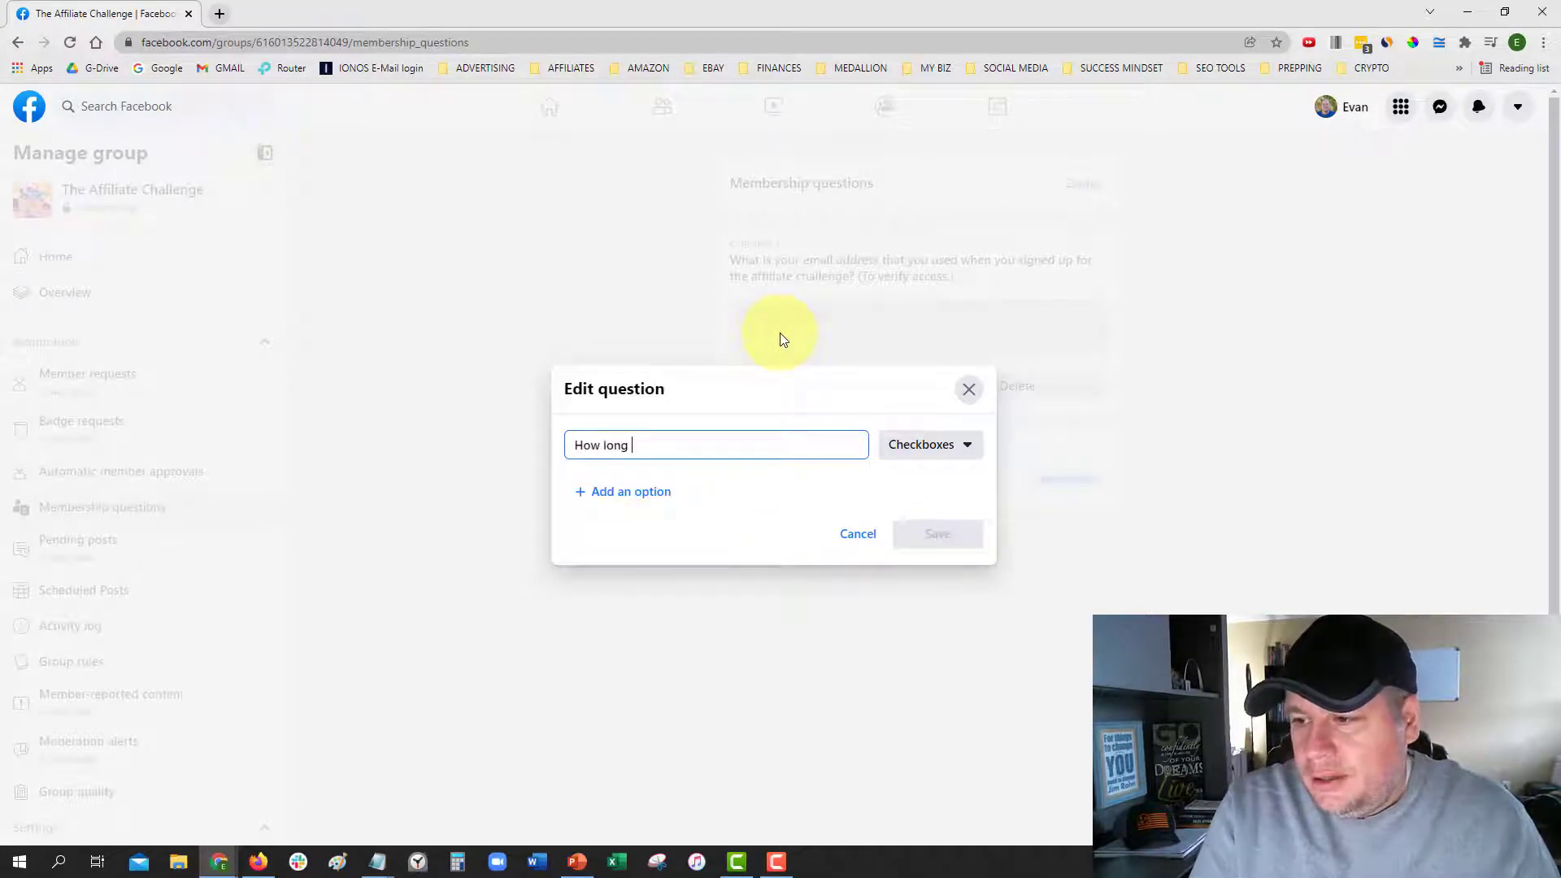
text(have you been in a)
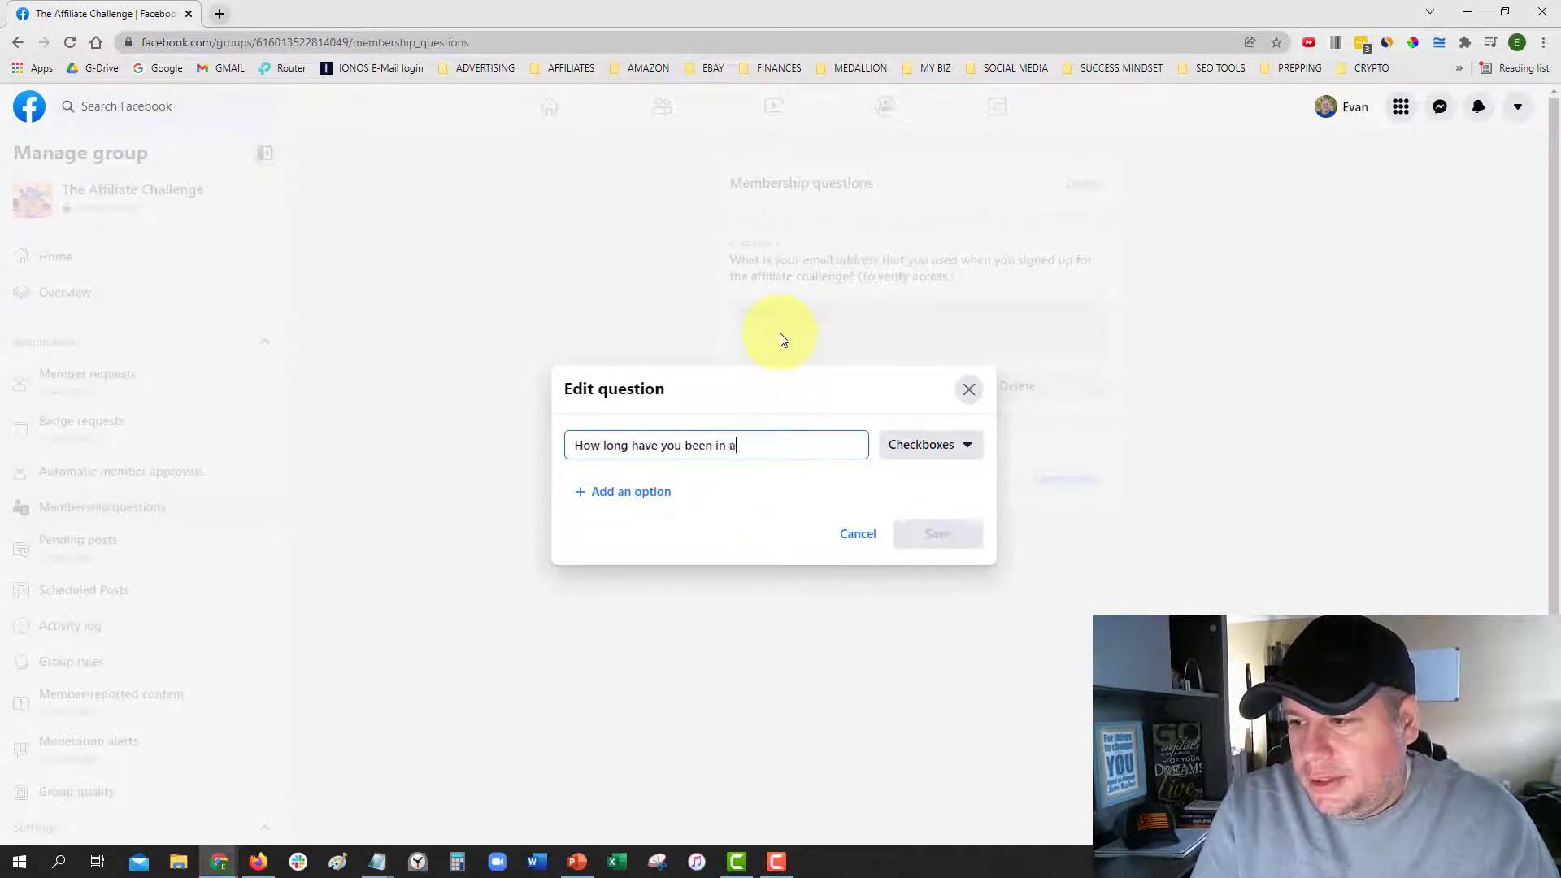
text( ff)
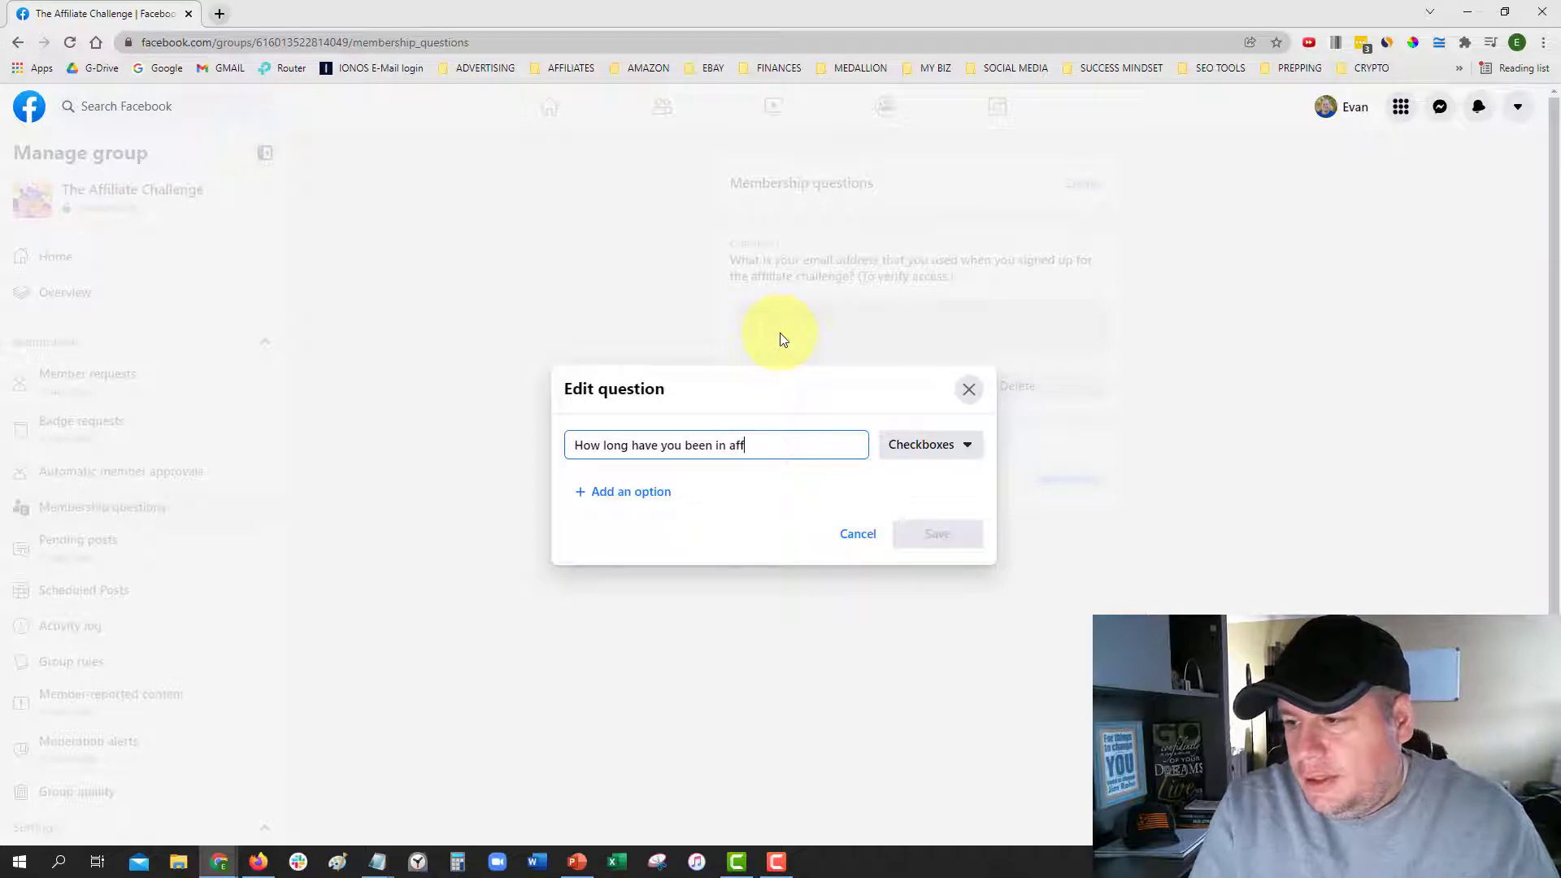
text(iliate marketing?)
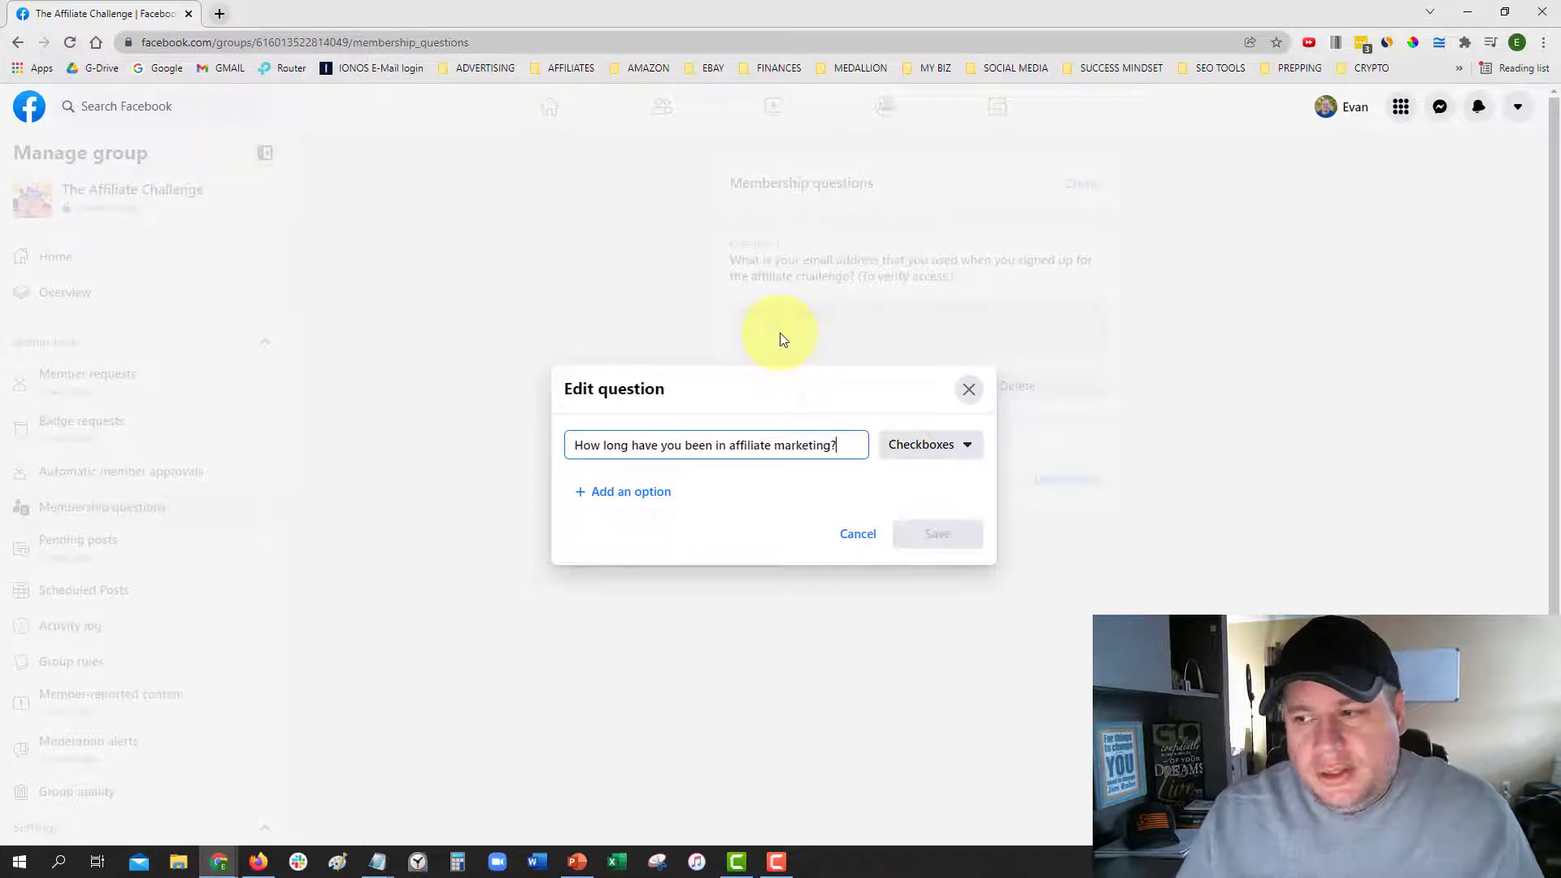
click(938, 447)
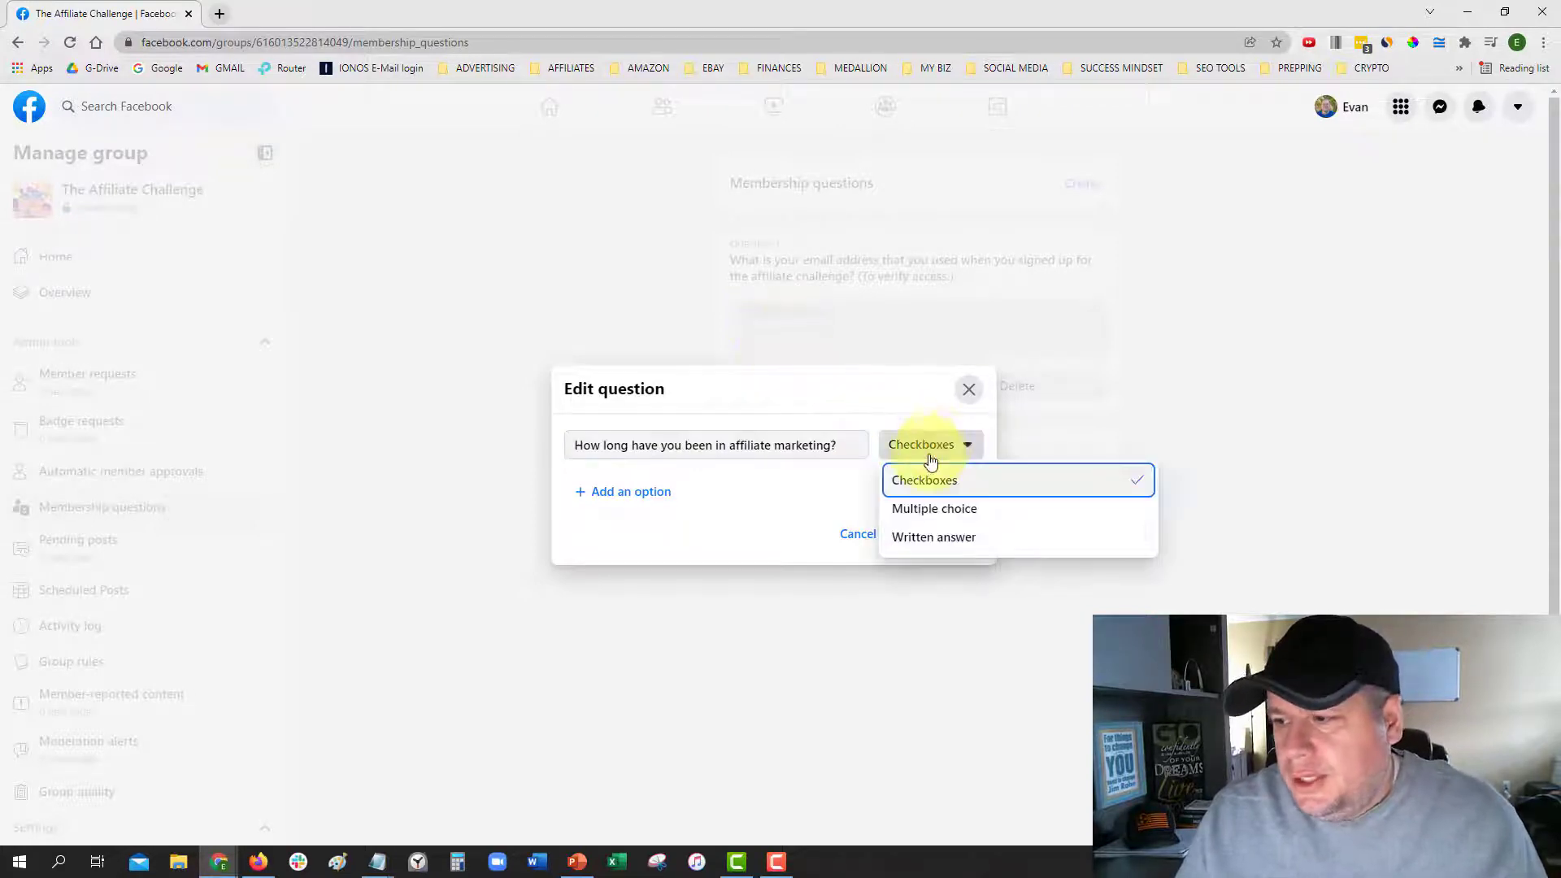
click(928, 511)
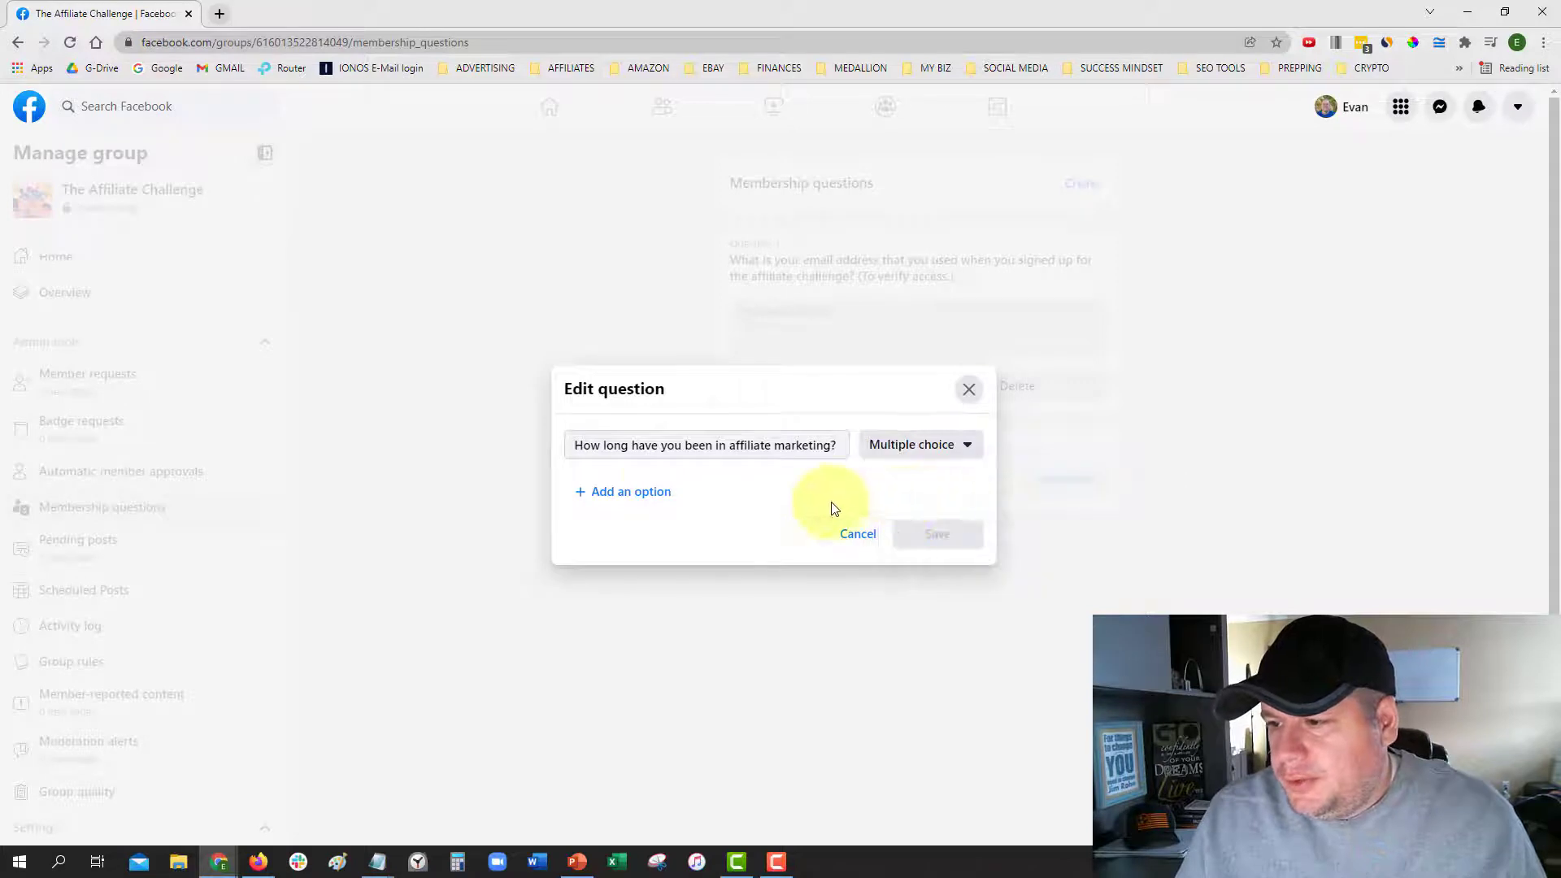
Add the answer options "I'm brand spanking new!" and "Less than 1 year" to the affiliate marketing experience question
click(619, 494)
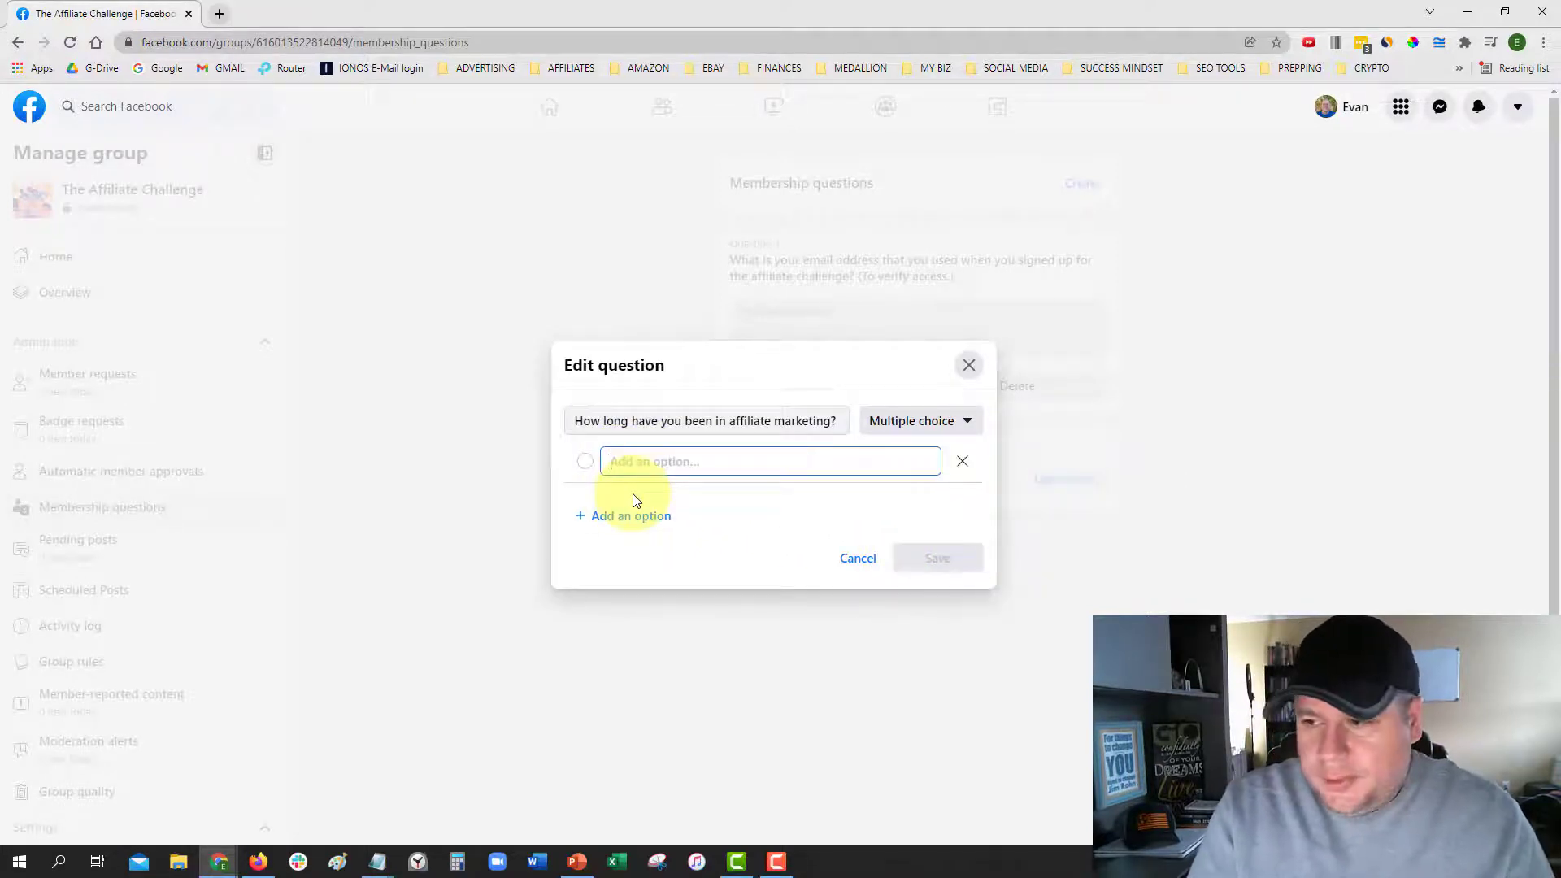
text(I'm brand s)
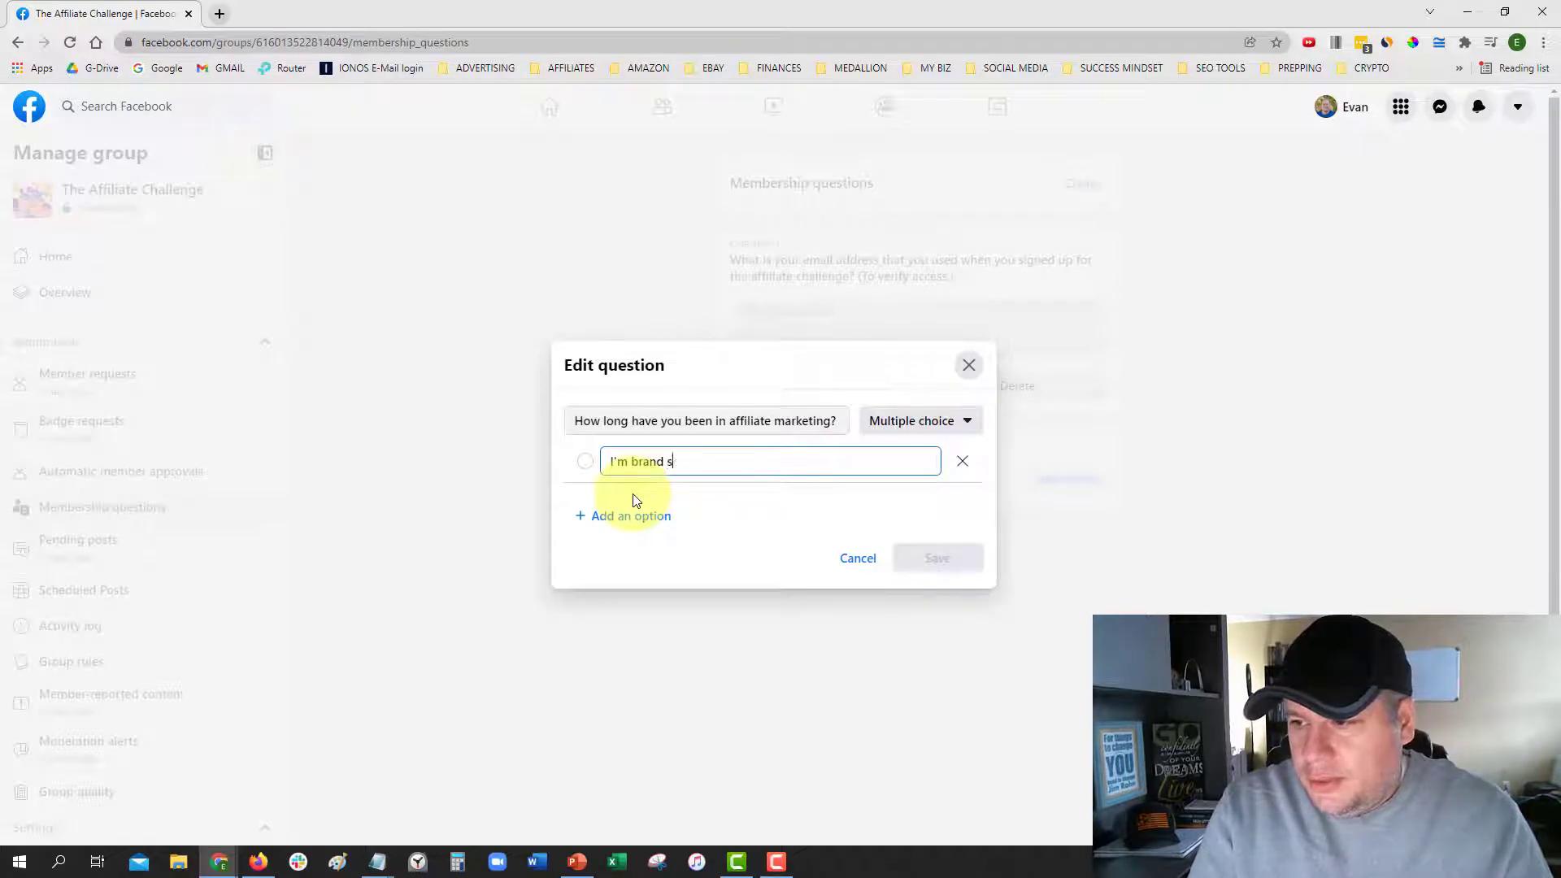
text(panking new)
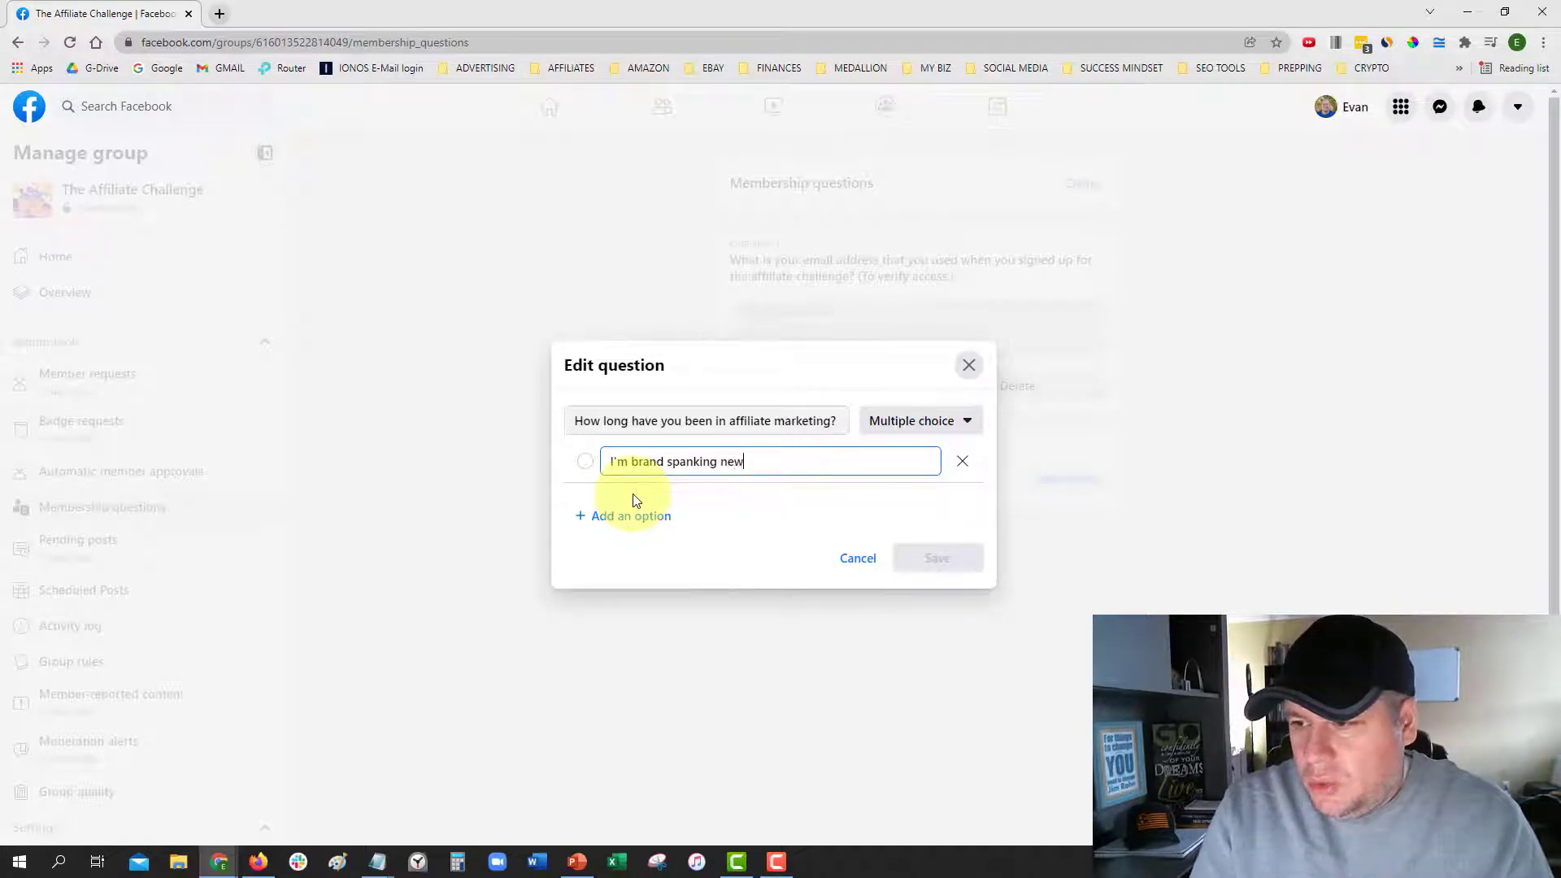
text(!)
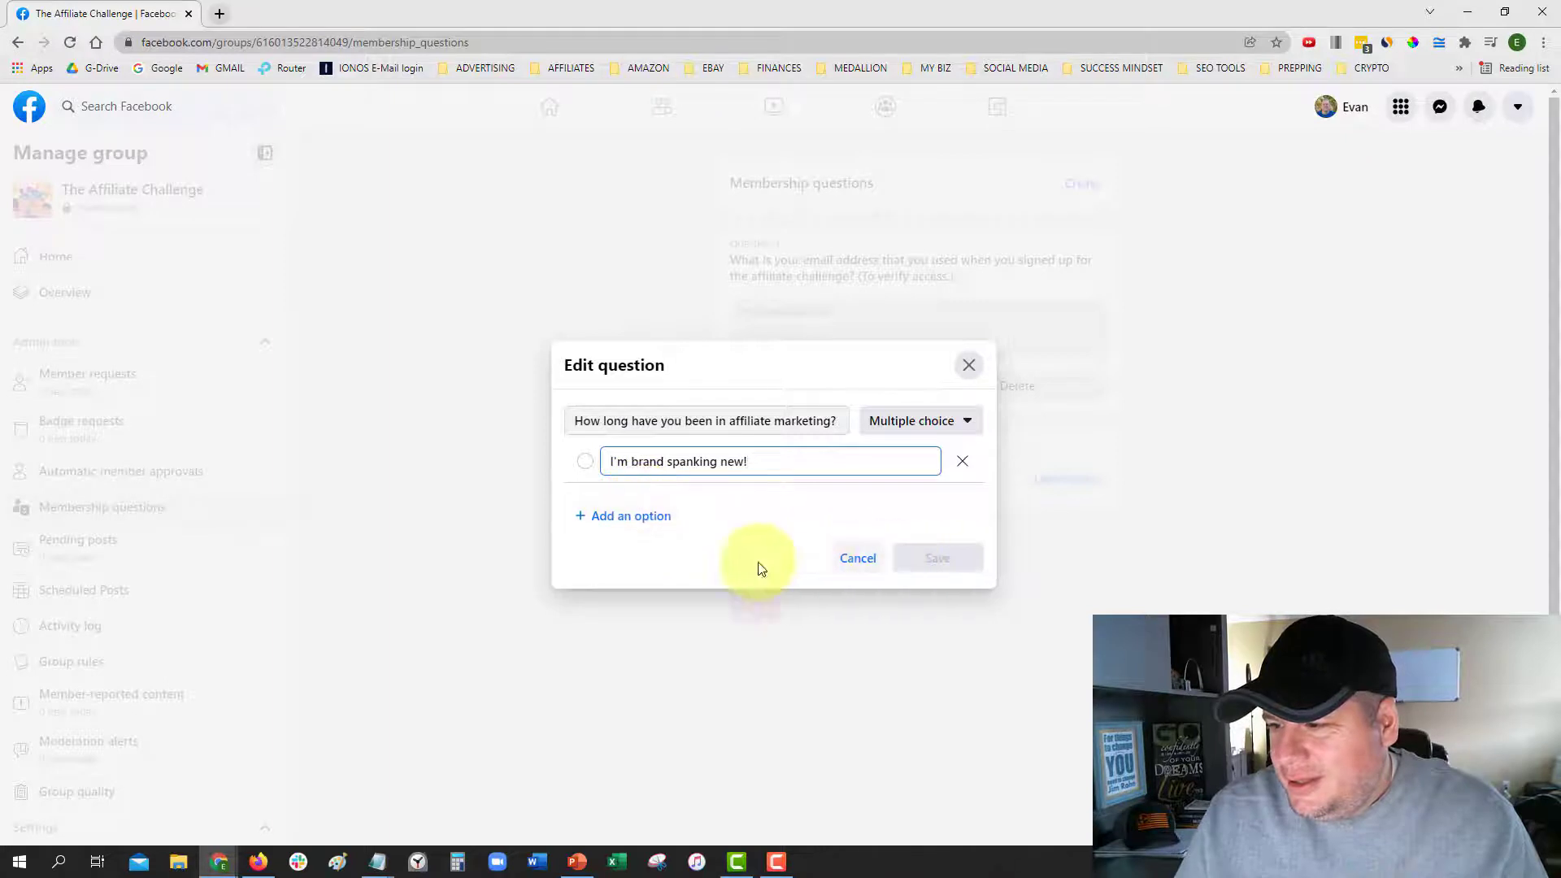
click(637, 515)
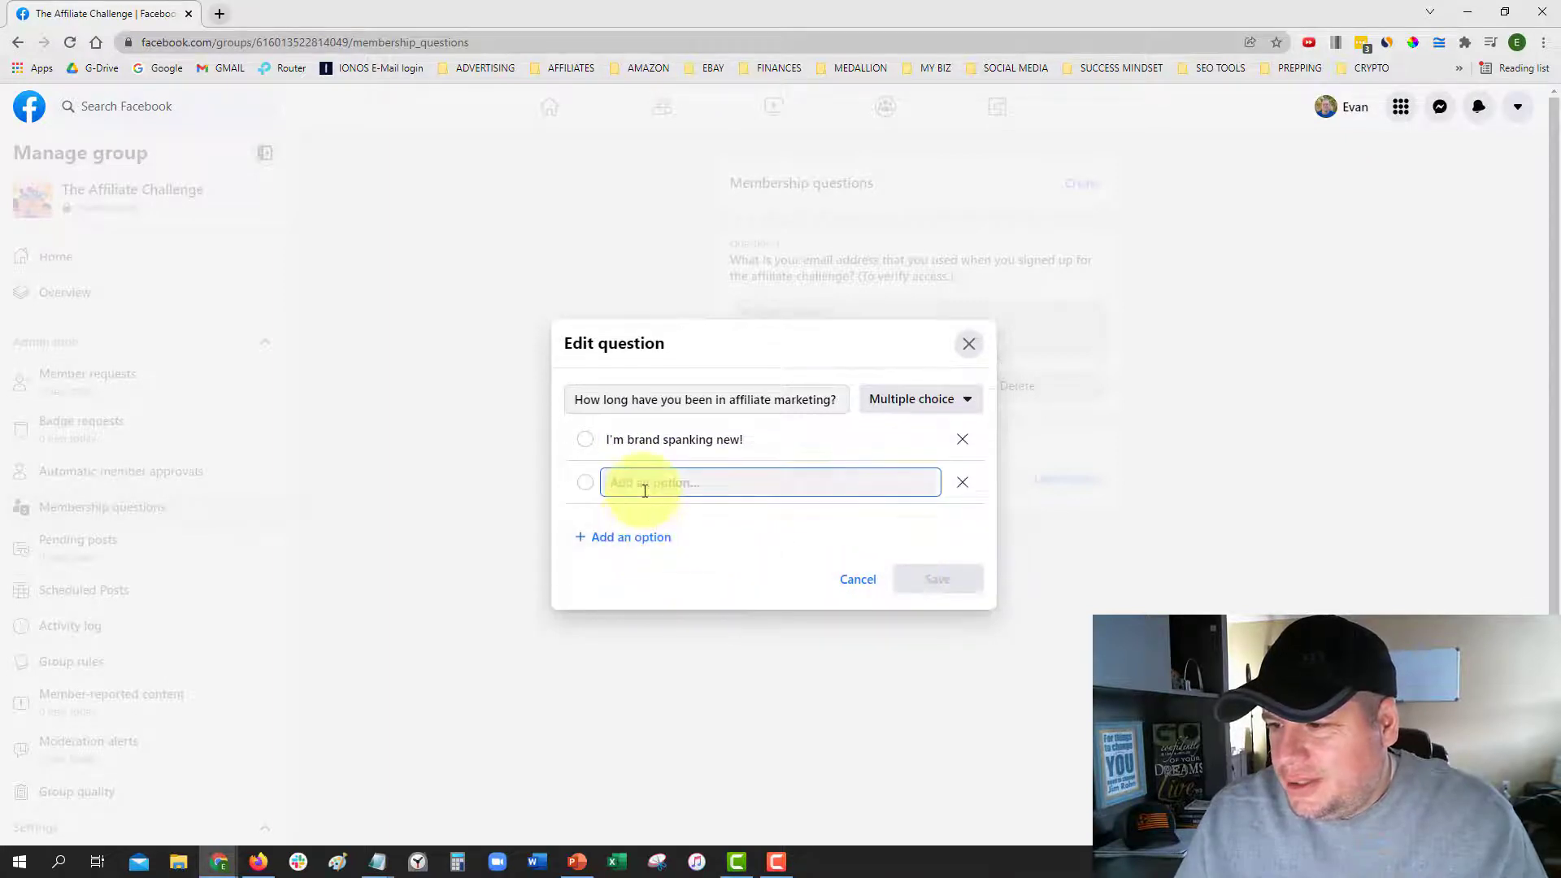
text(Les)
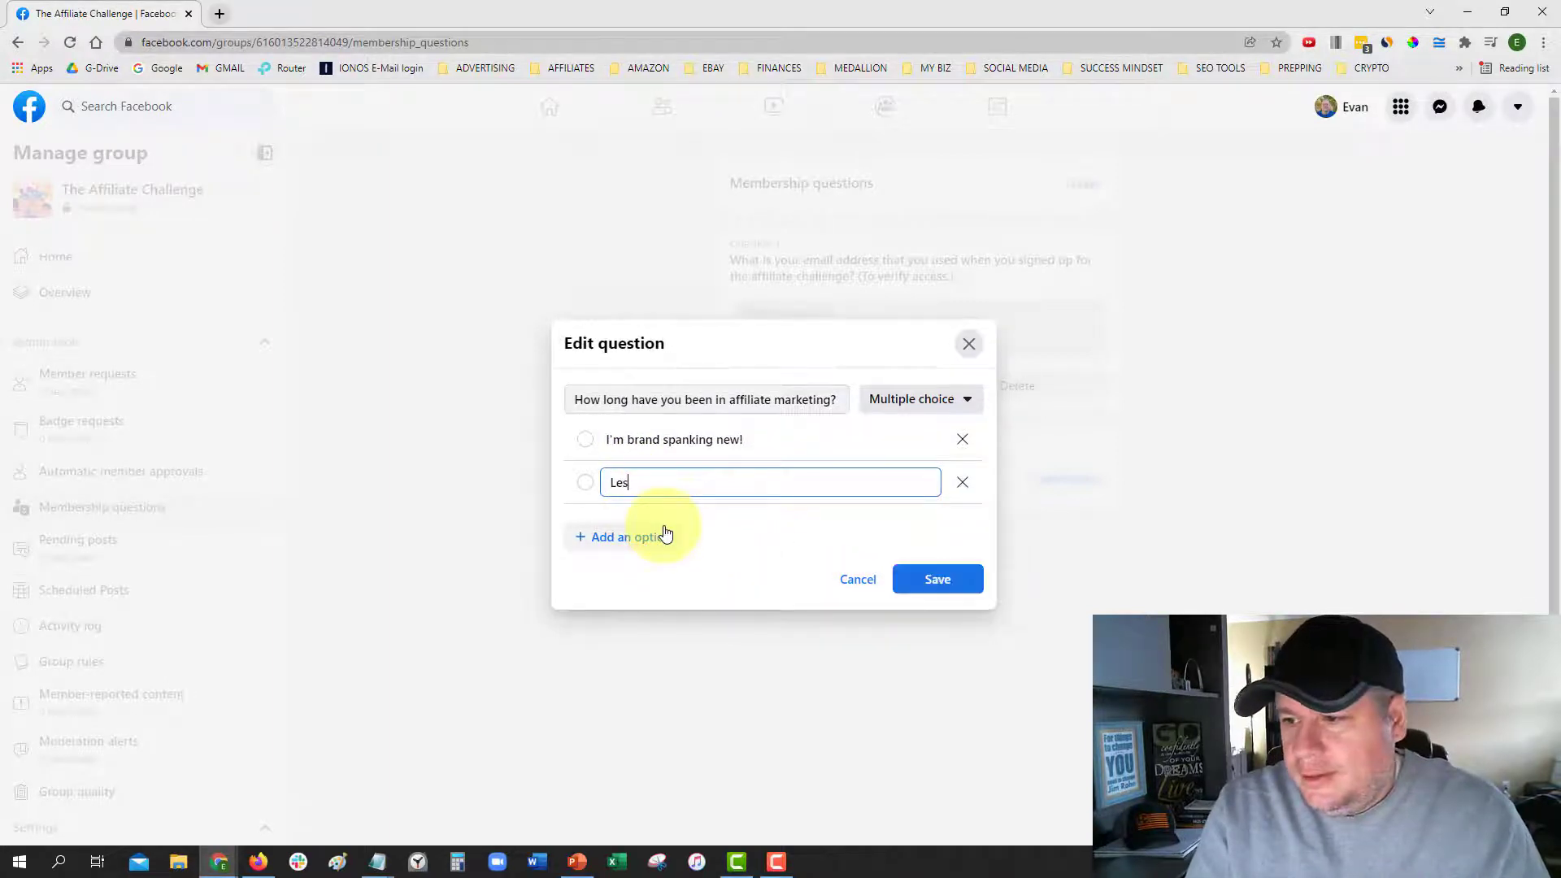
text(s than 1 year)
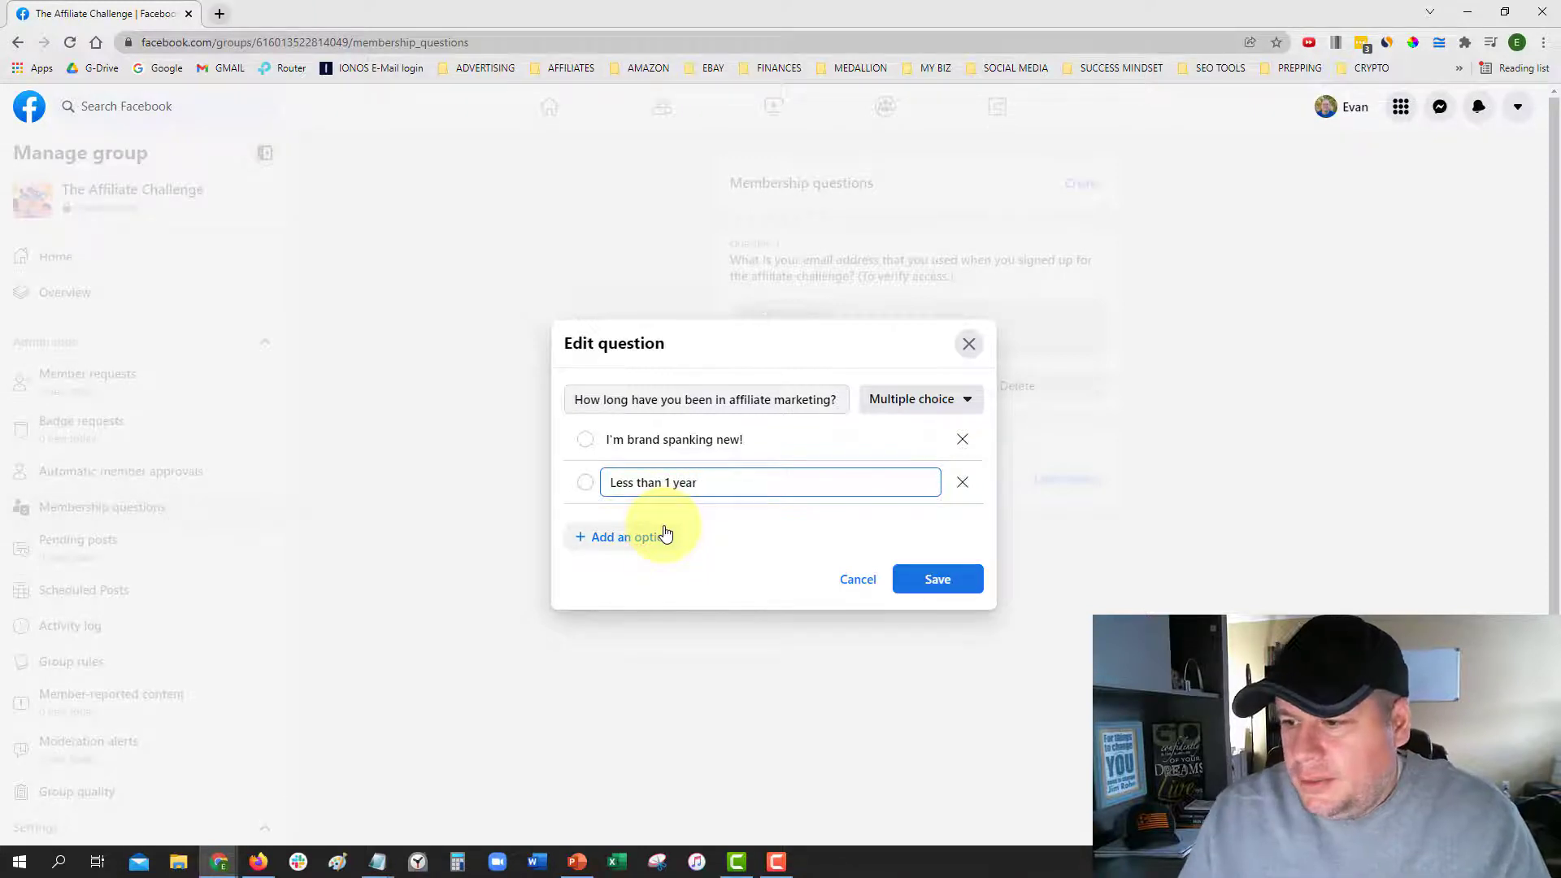
Add a third answer option, "More than 1 year", and save the affiliate marketing experience question
click(665, 535)
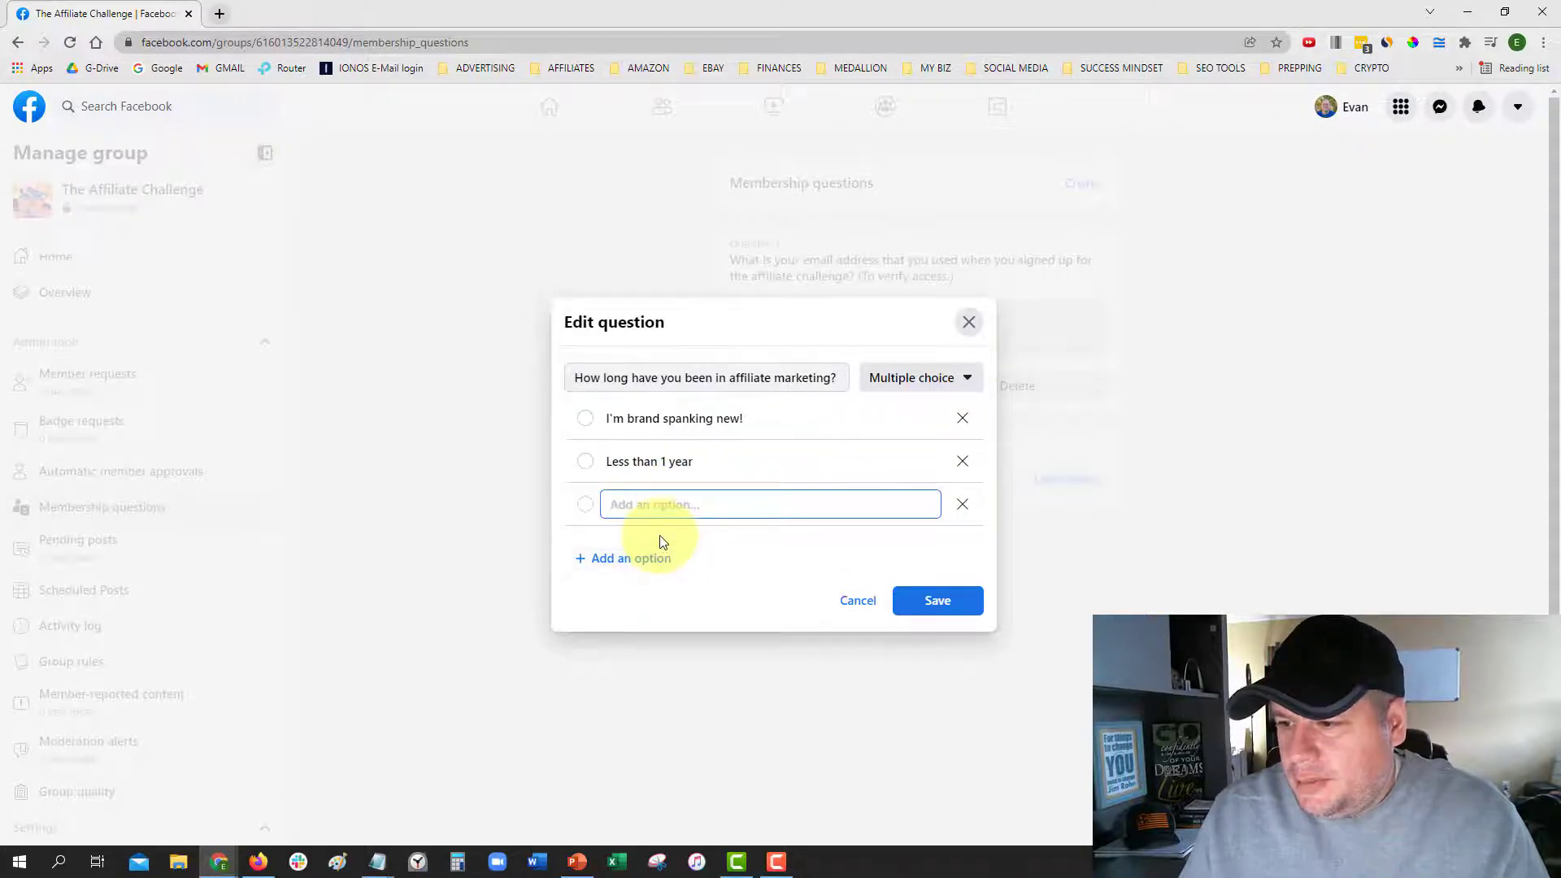
text(More than )
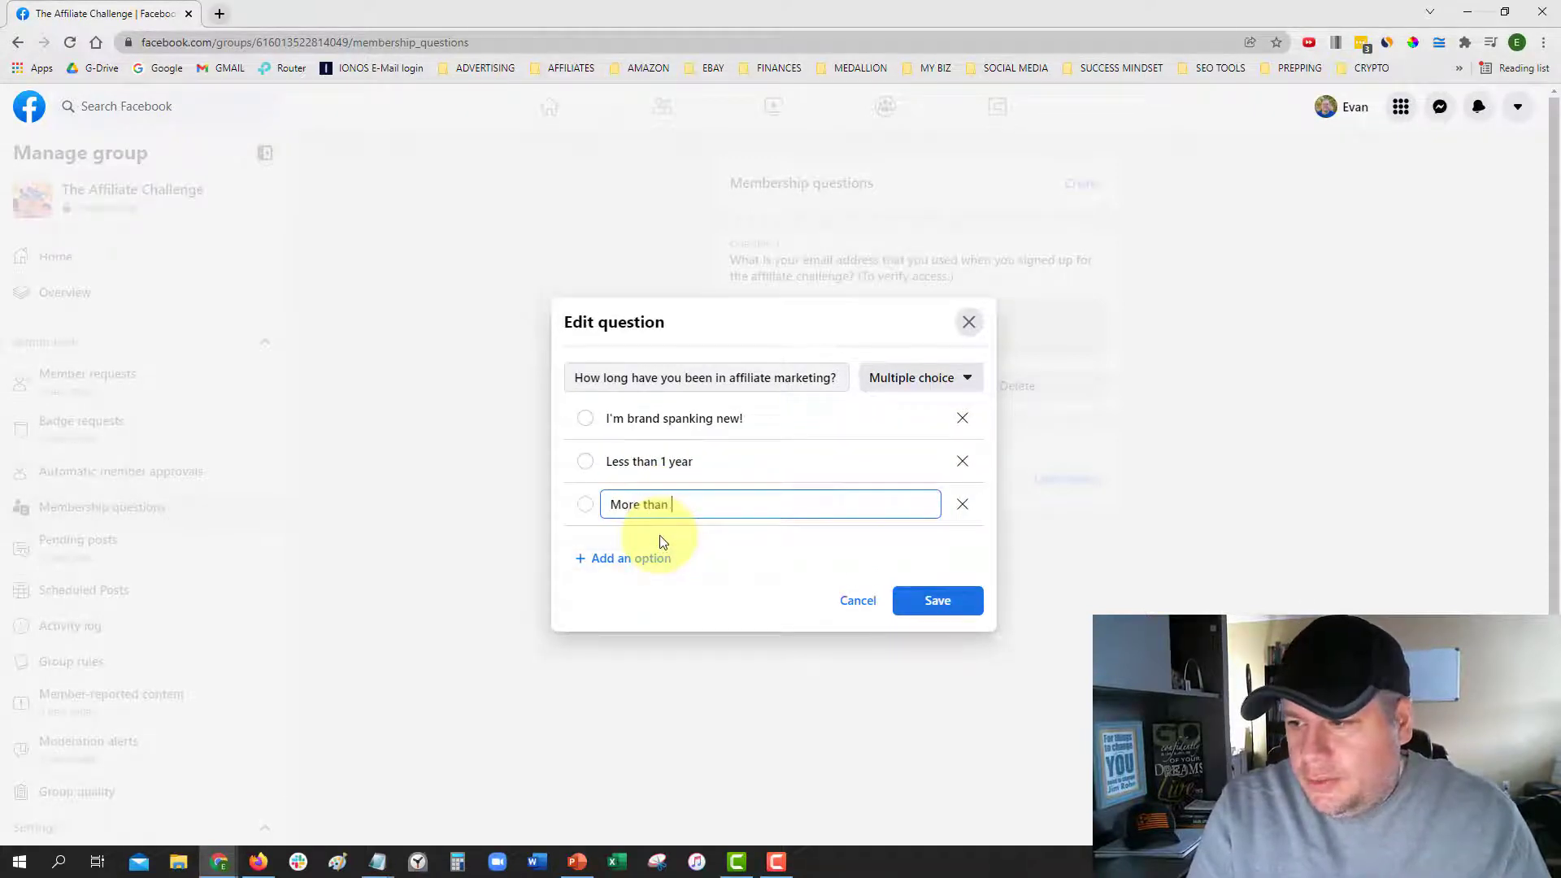
text(1 year)
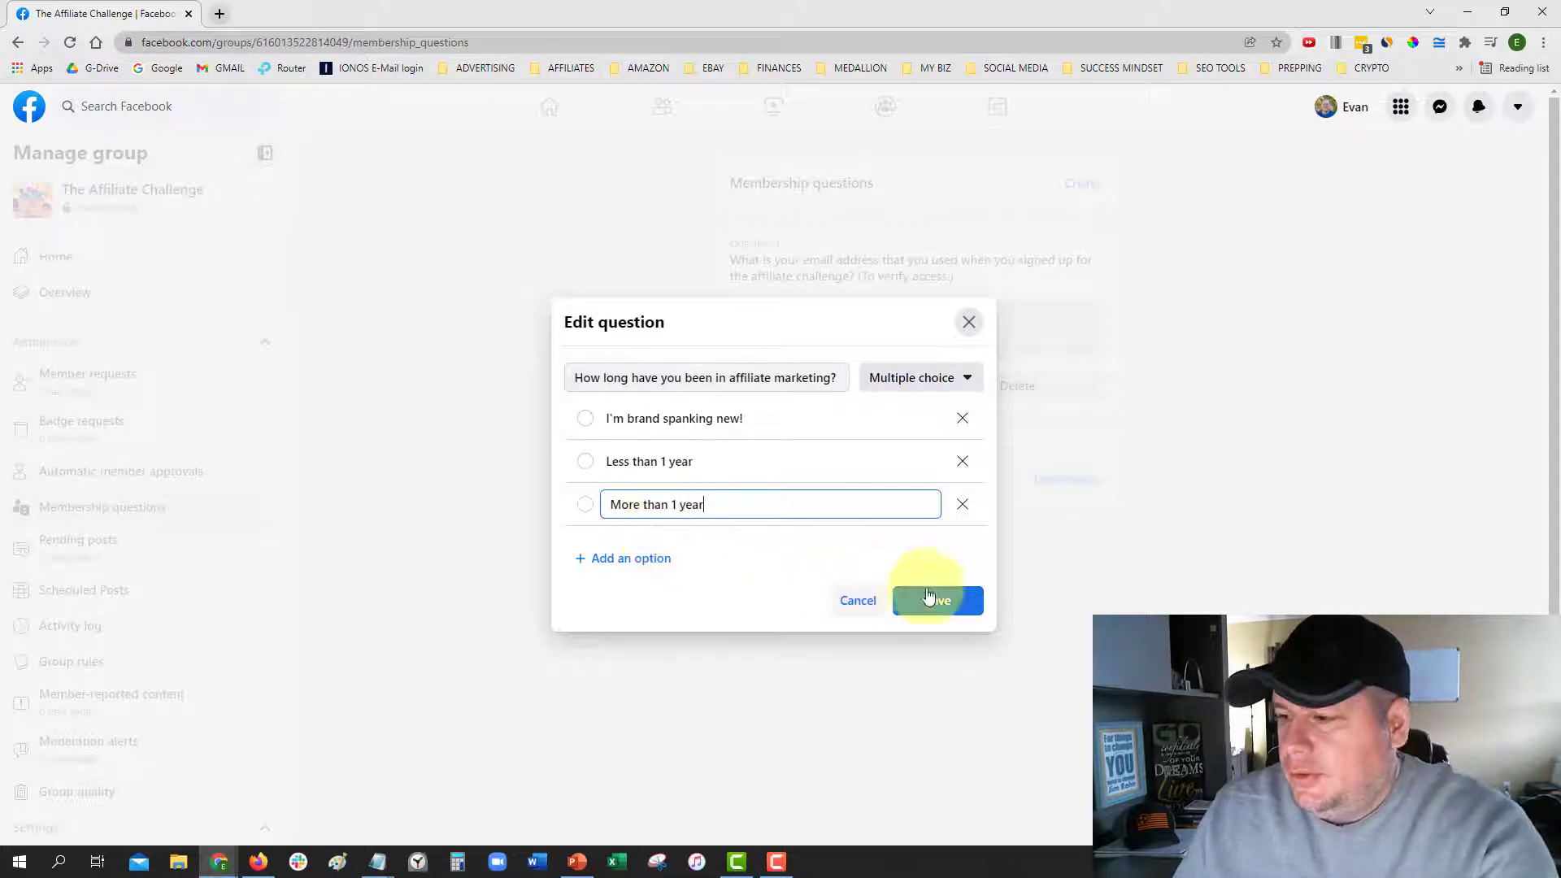
click(931, 600)
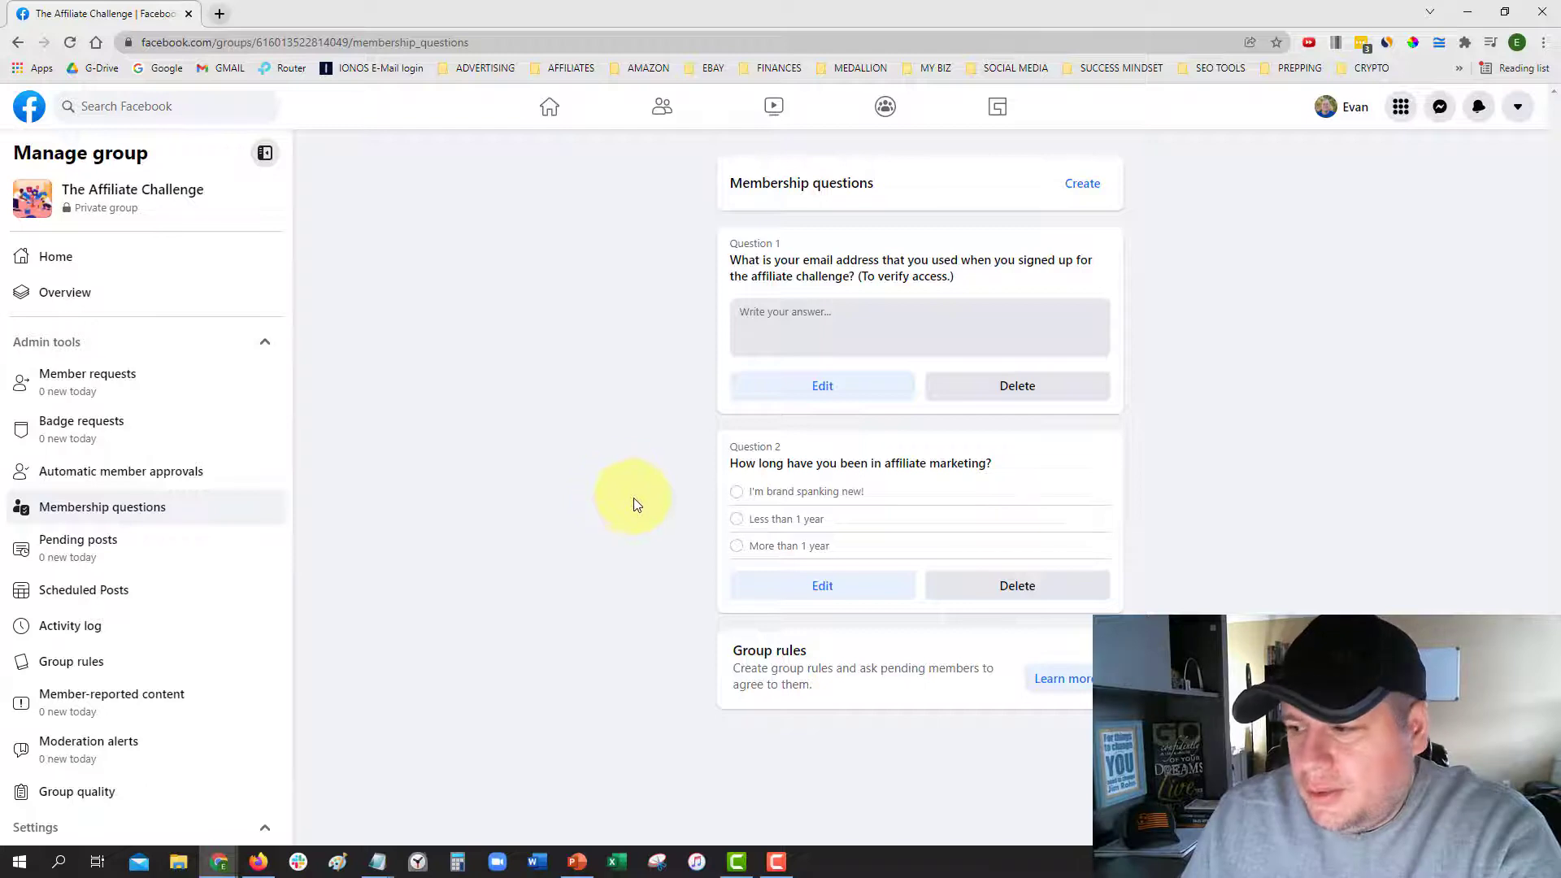
Examine the group rules page and its rule creation form with the example rules, and close the form
click(68, 665)
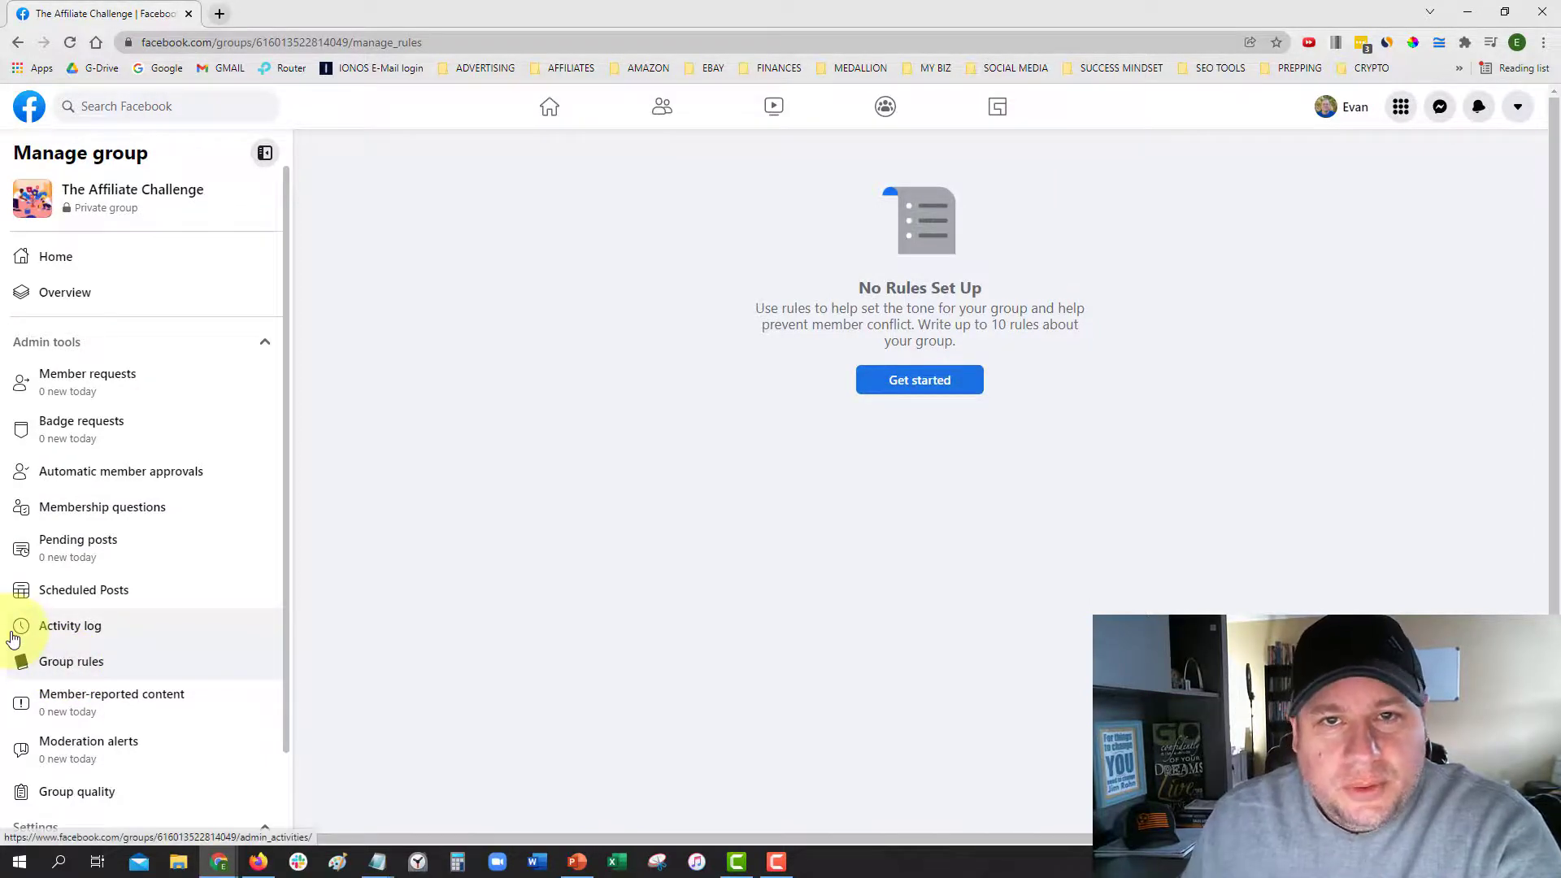
click(936, 391)
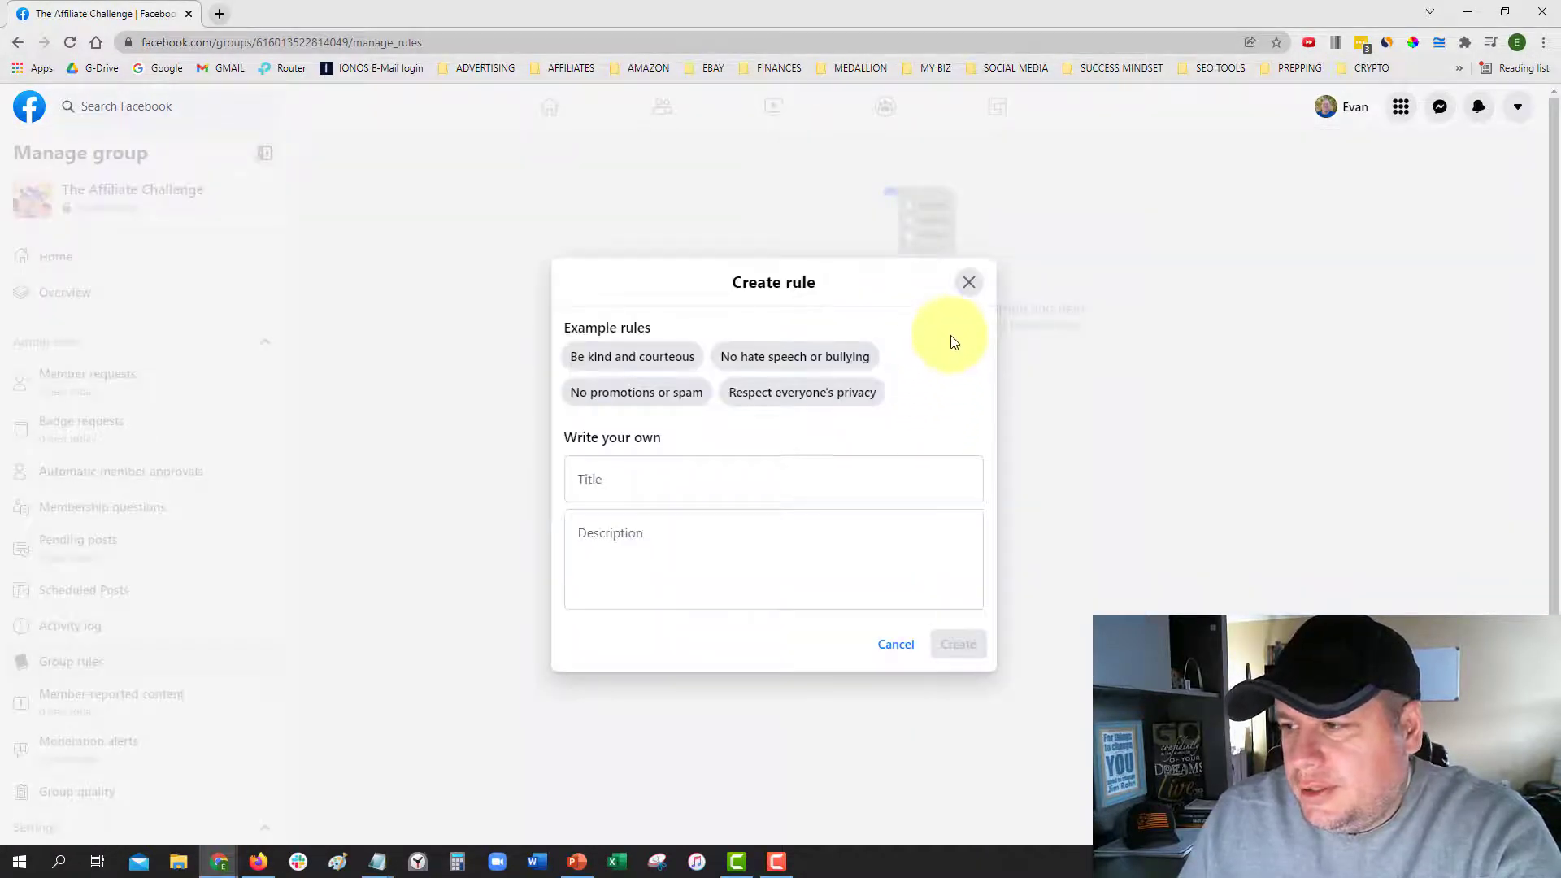
click(969, 282)
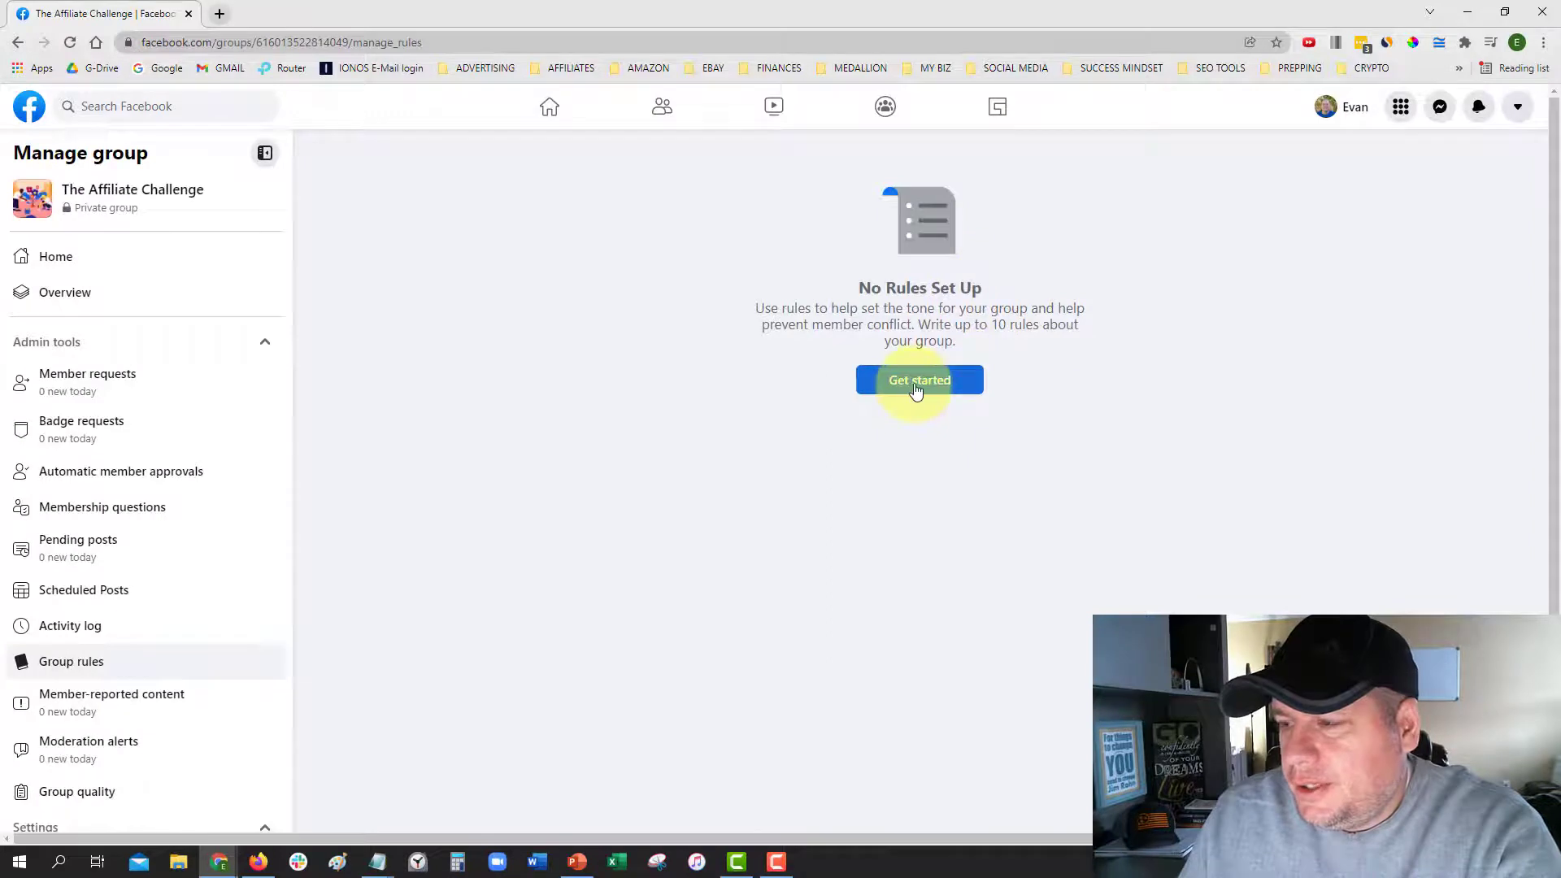
click(917, 390)
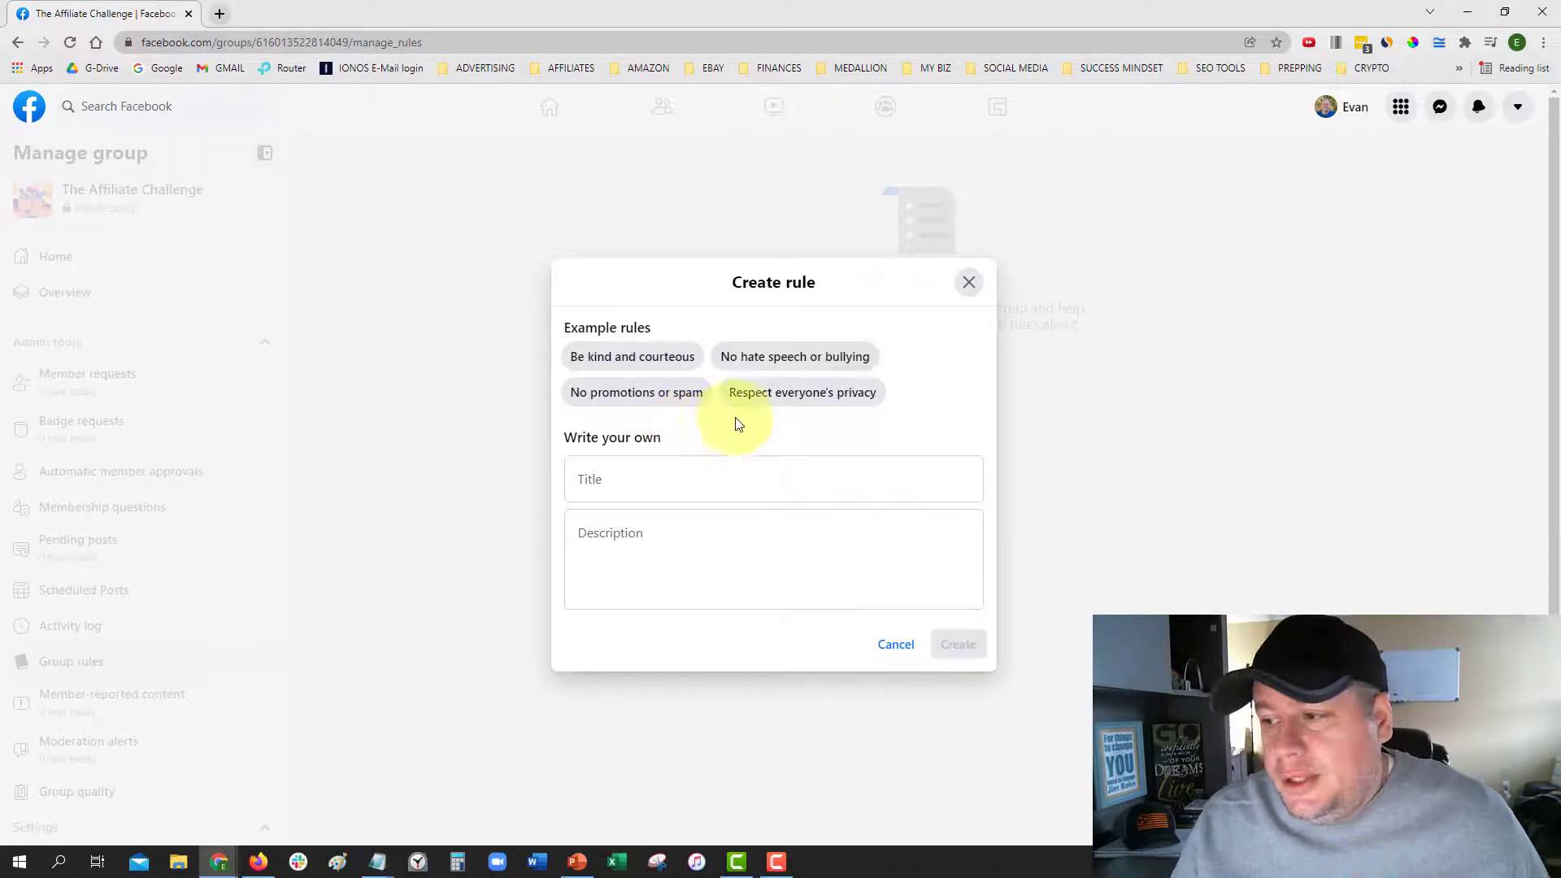
click(967, 283)
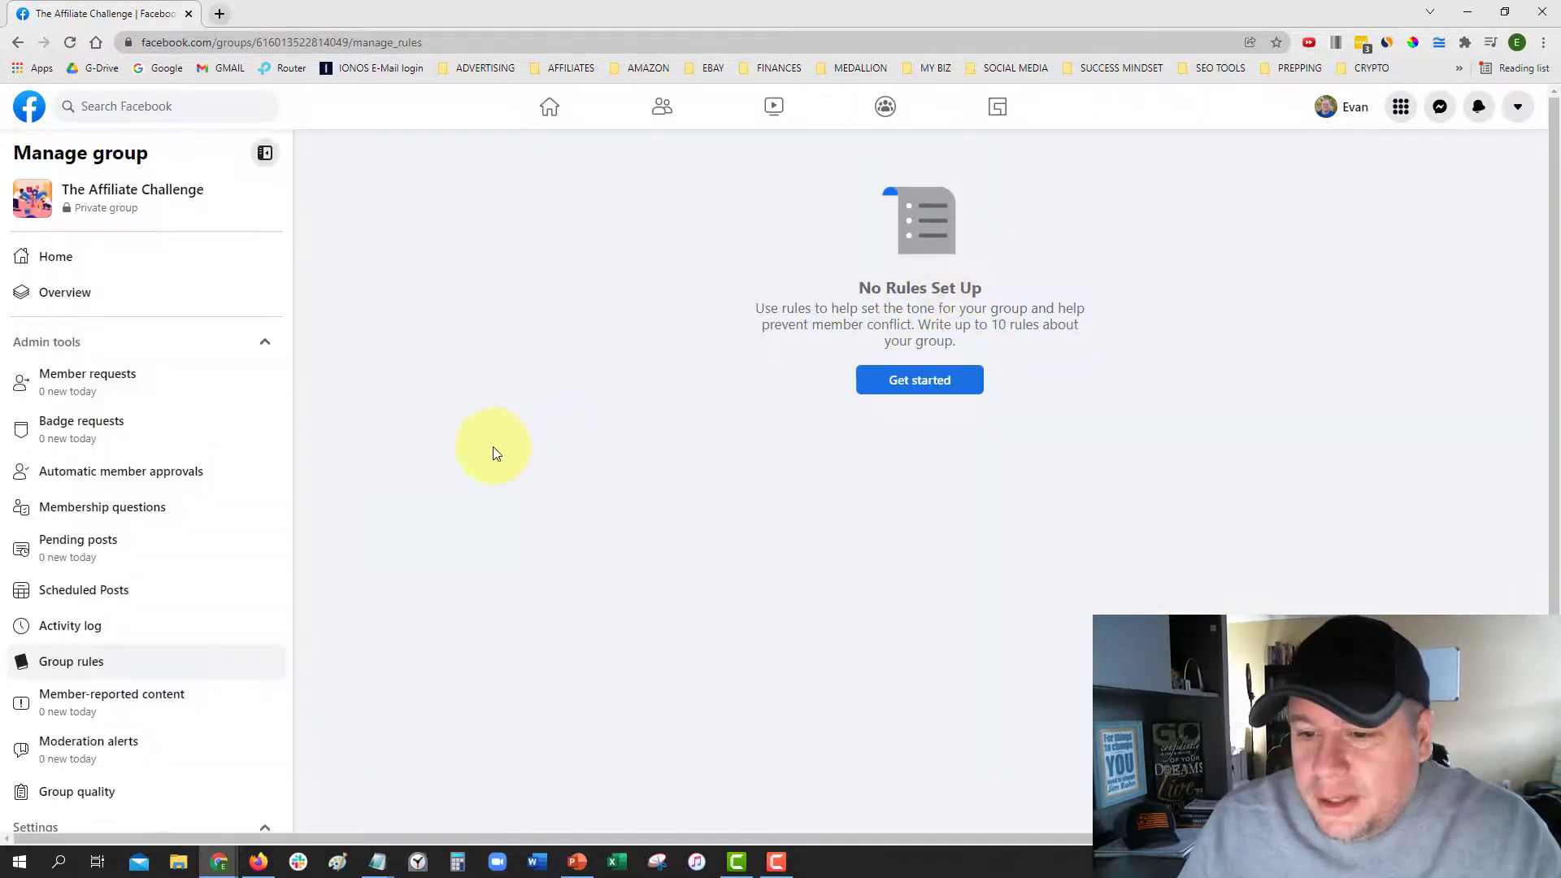
Create a third membership question reading "Will you abide by and follow the group rules?"
click(126, 504)
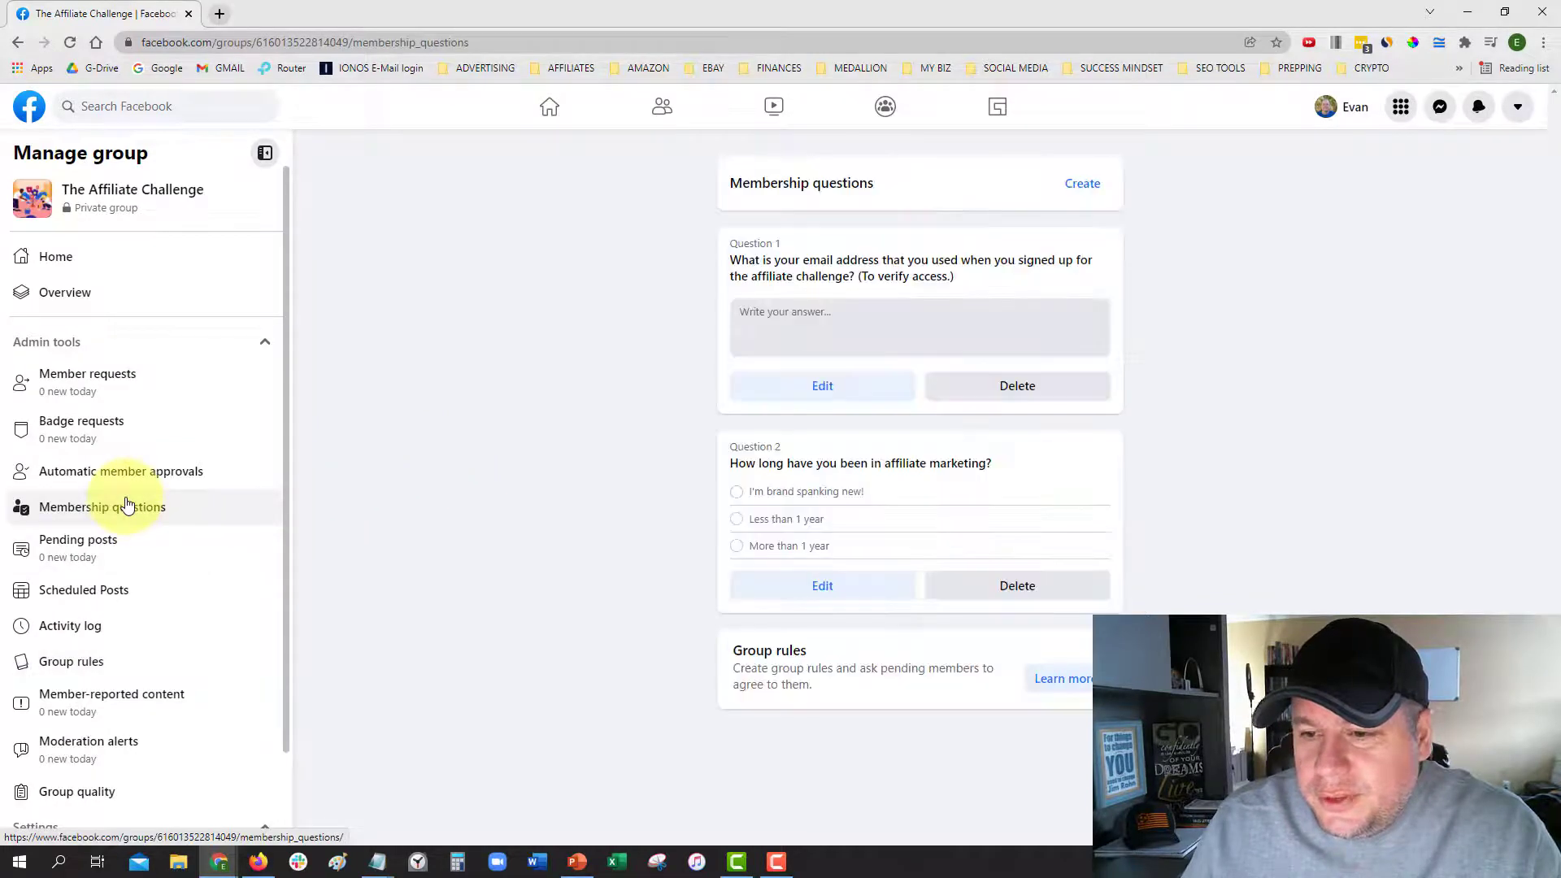
click(1080, 190)
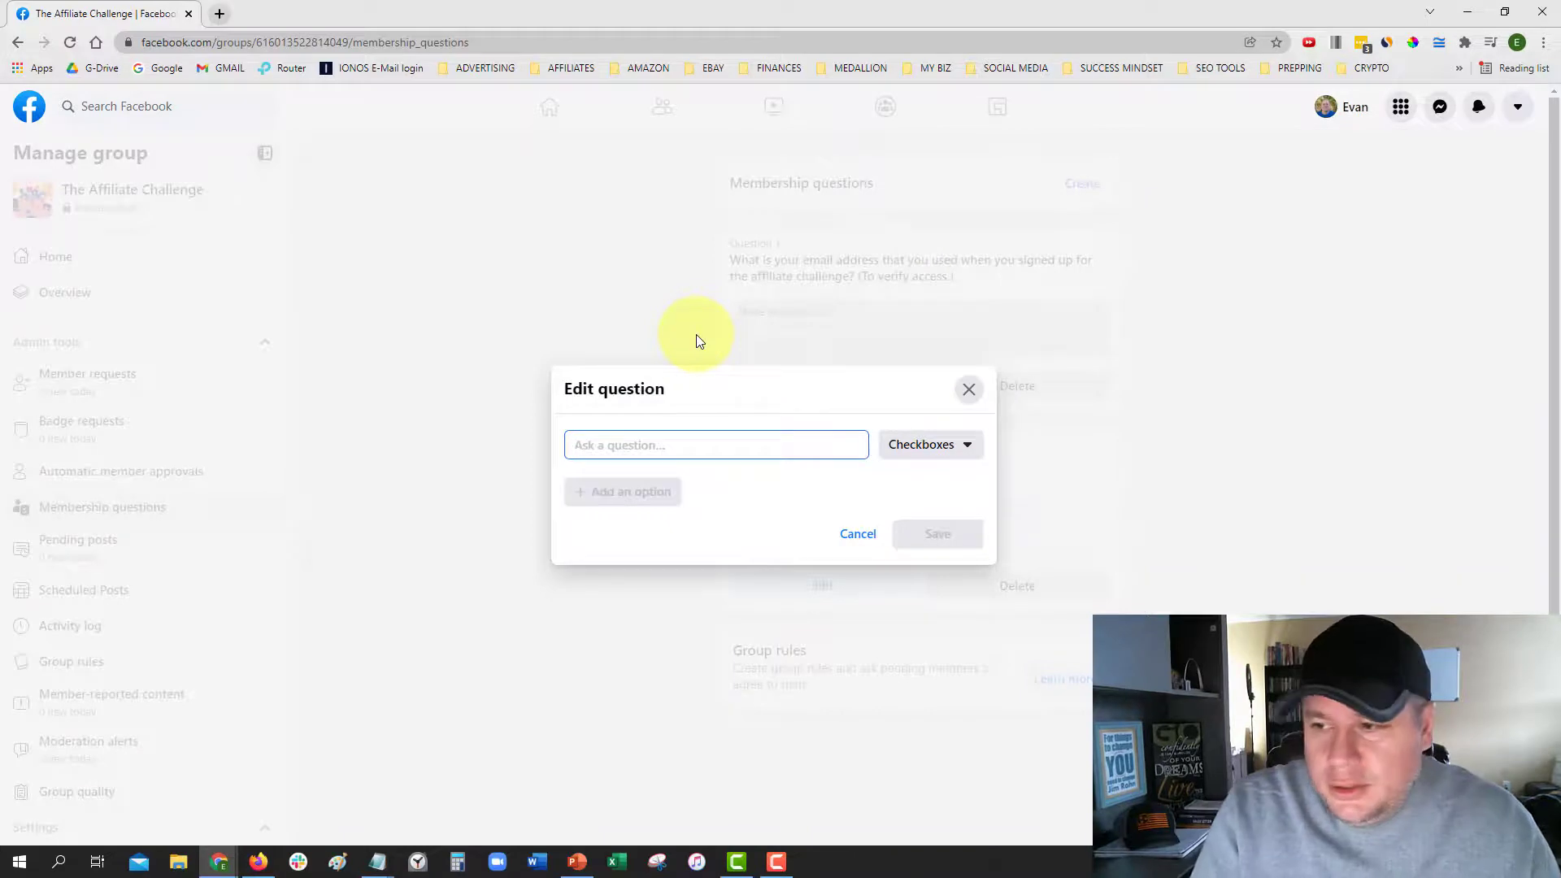
text(Will you abid)
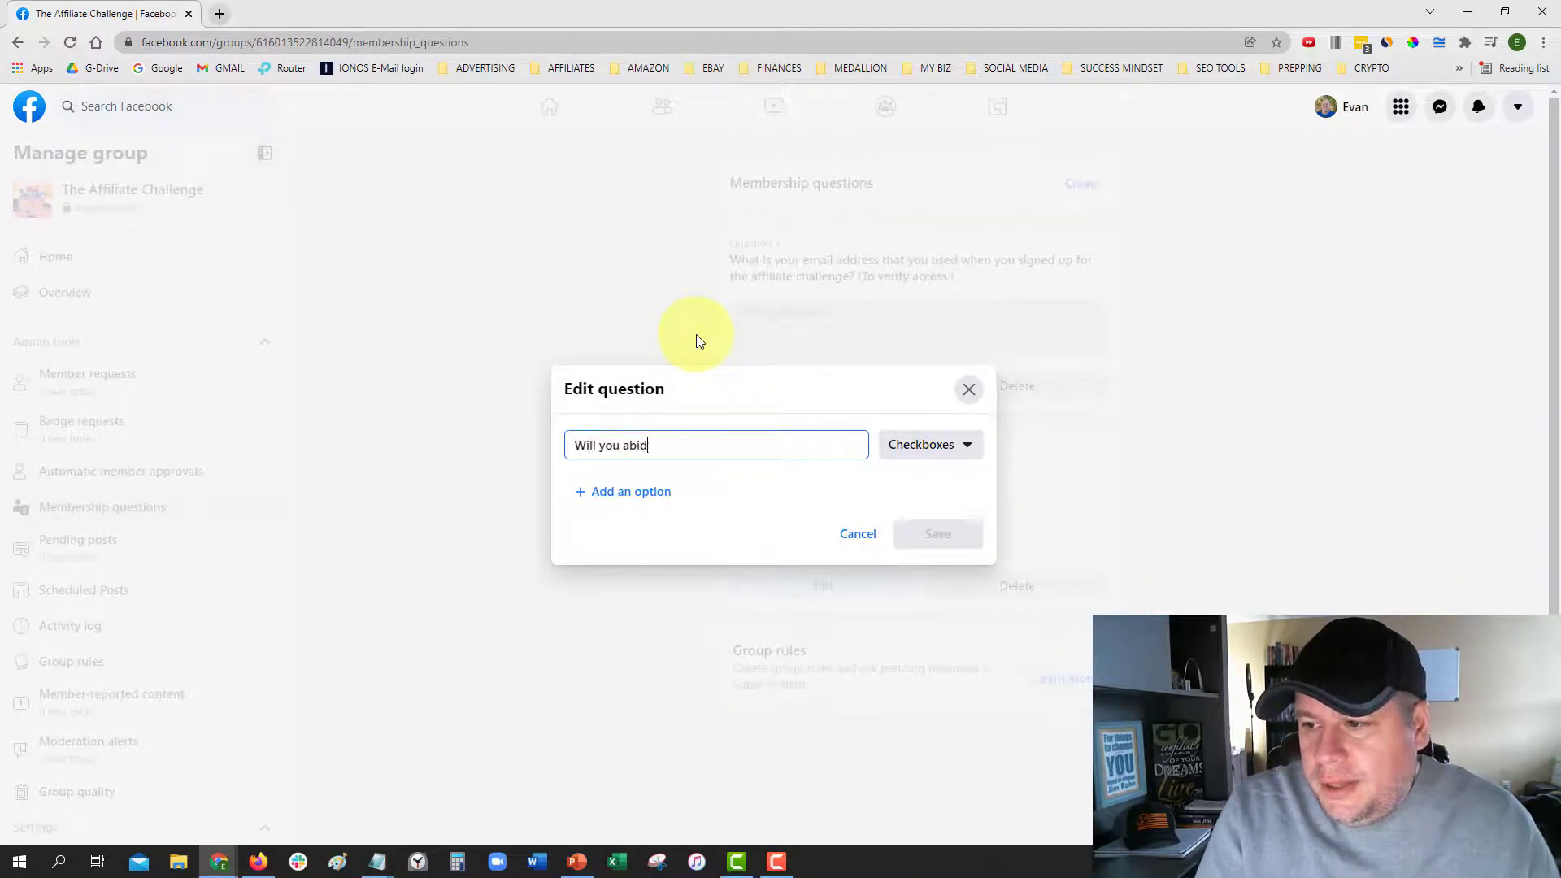
text(e by and follow )
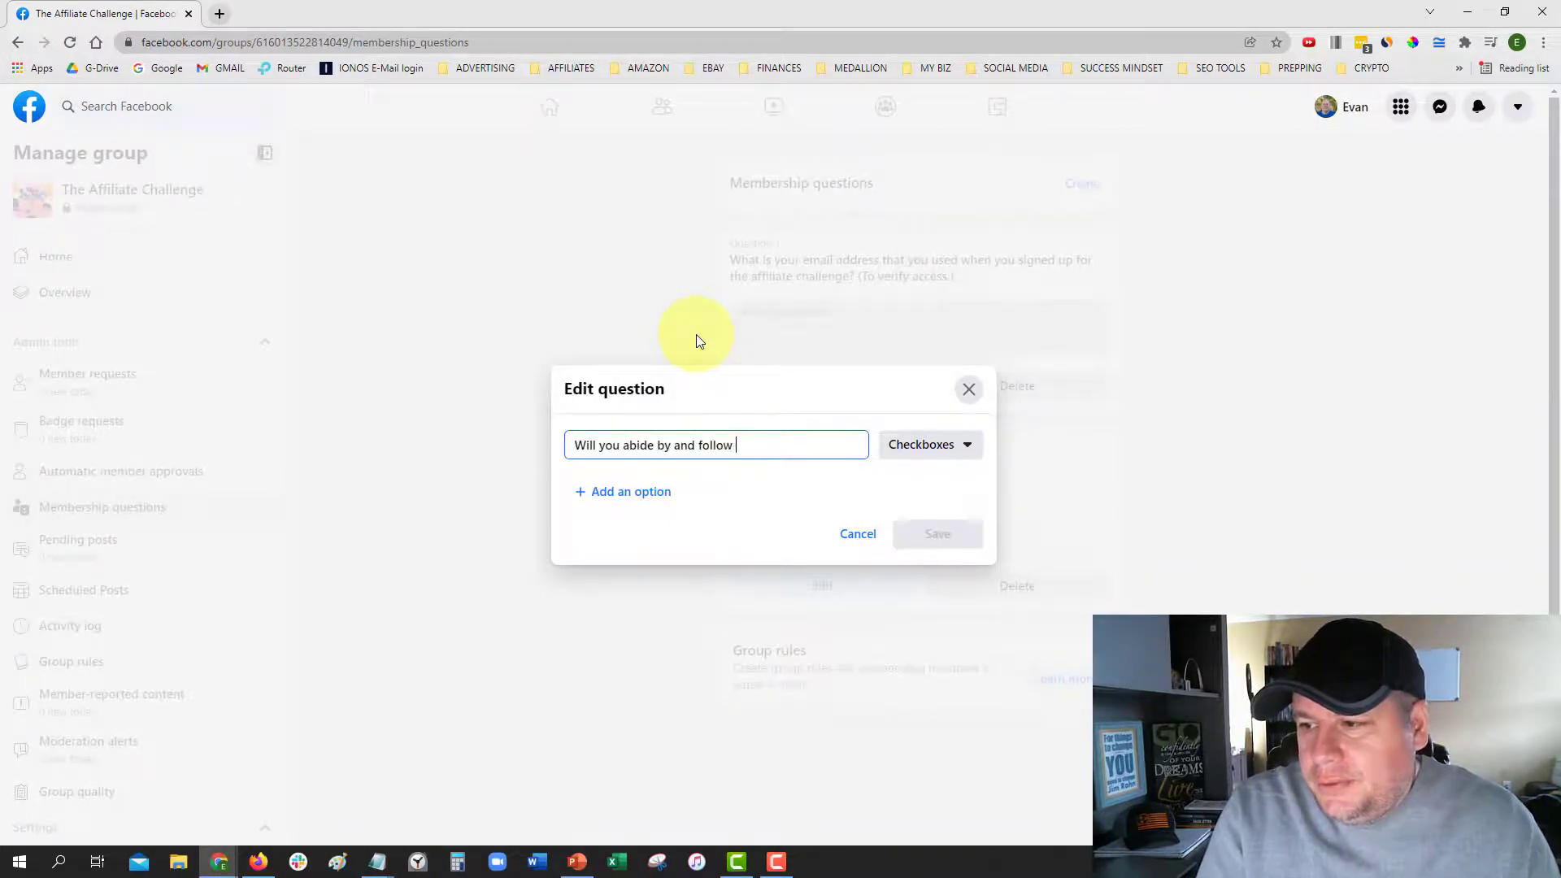
text(the group rules)
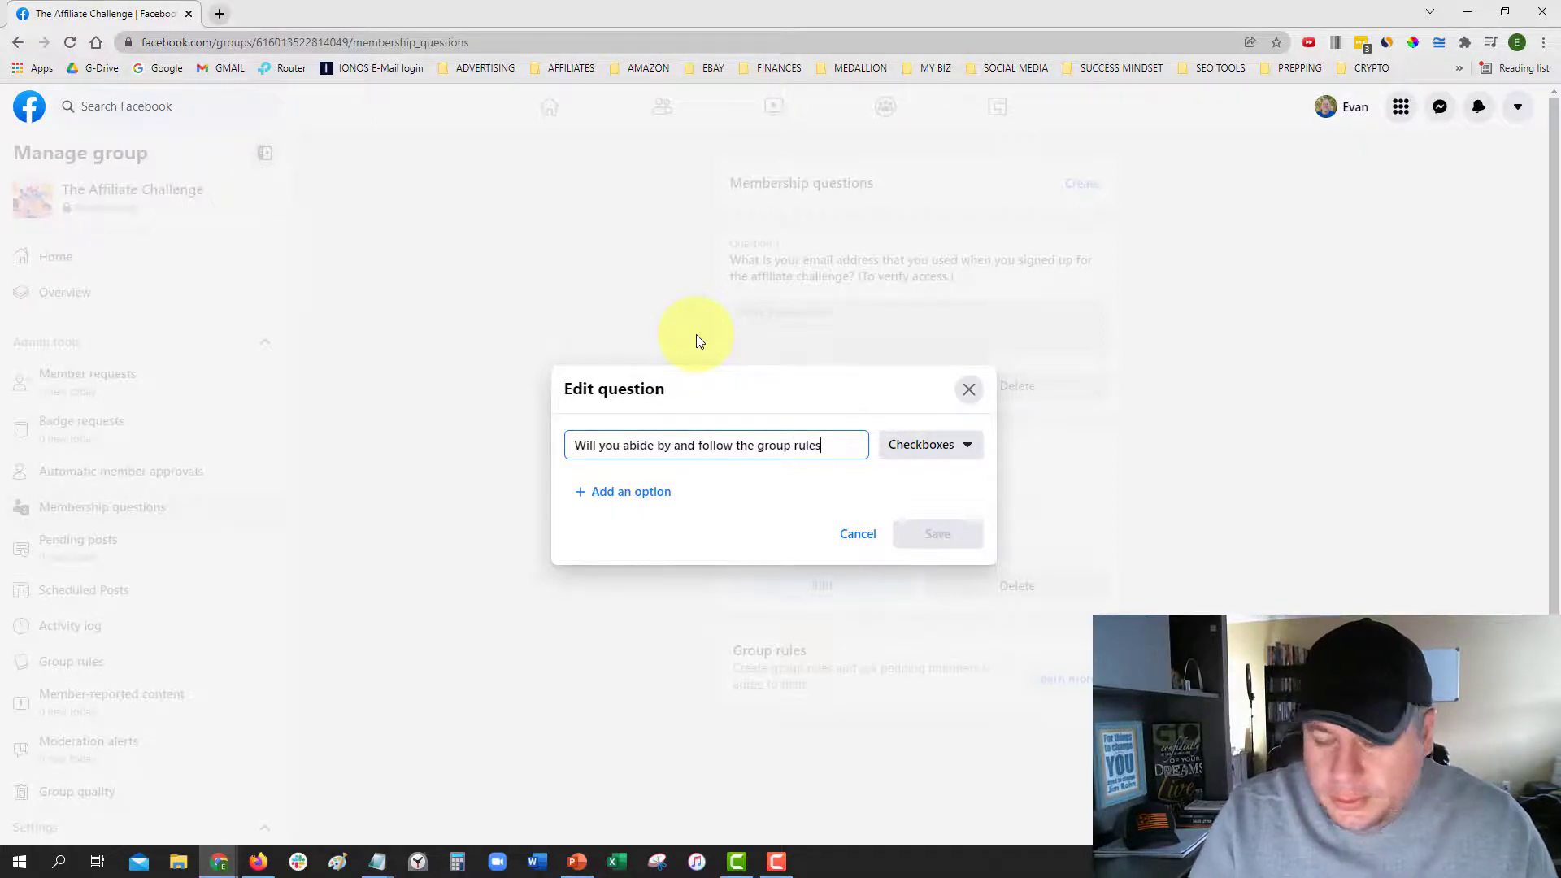
text(?)
Make the group rules question Multiple choice with the options "Yes" and "No", and save it
click(911, 444)
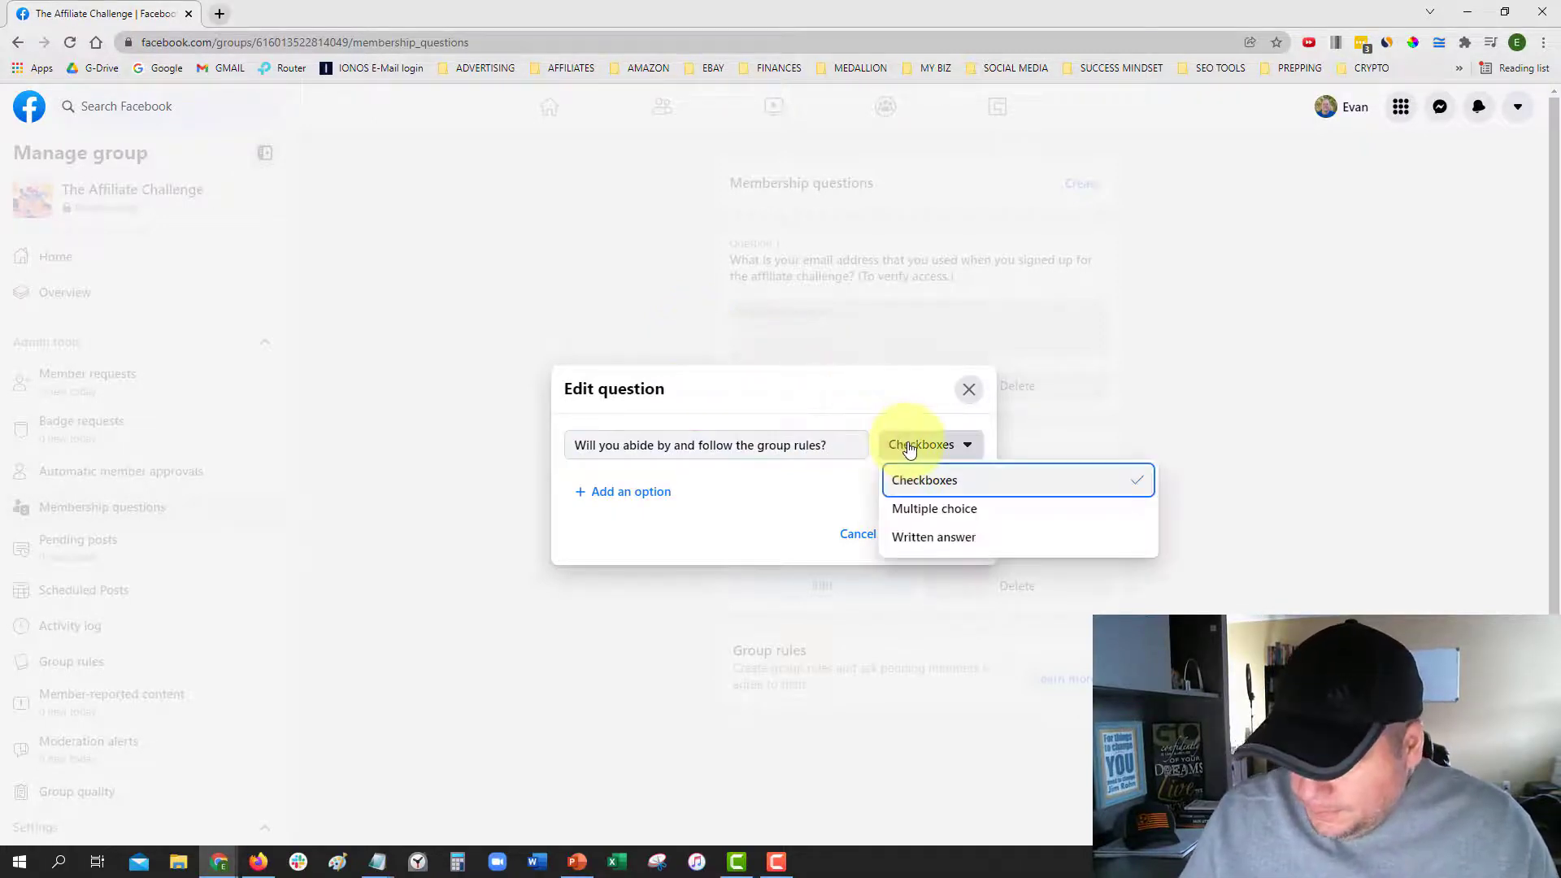
click(918, 510)
click(622, 494)
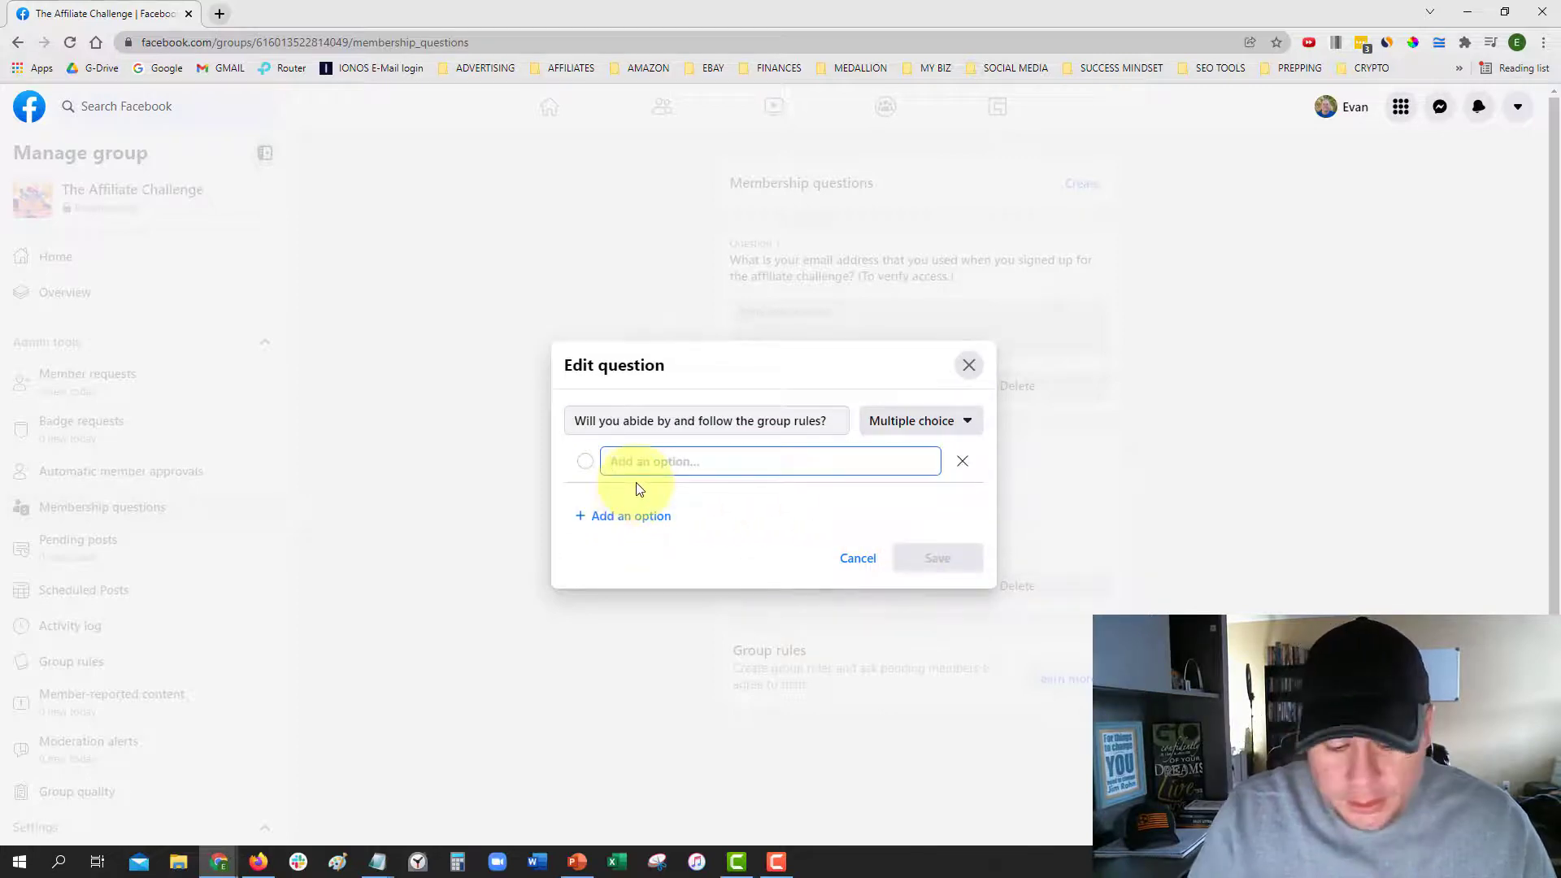
text(Yes)
click(631, 516)
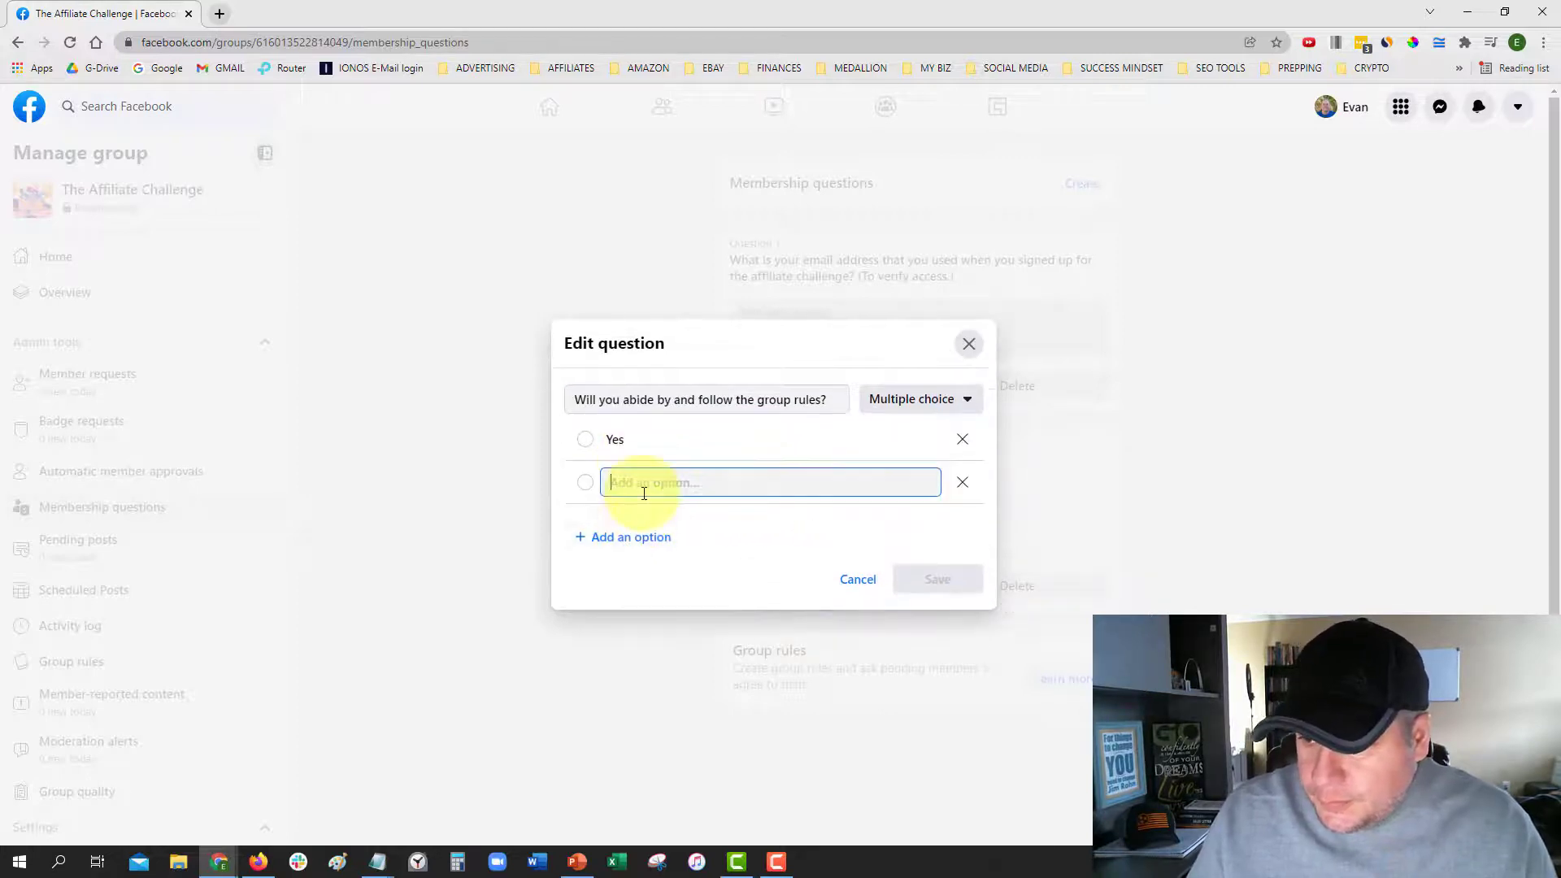
text(No)
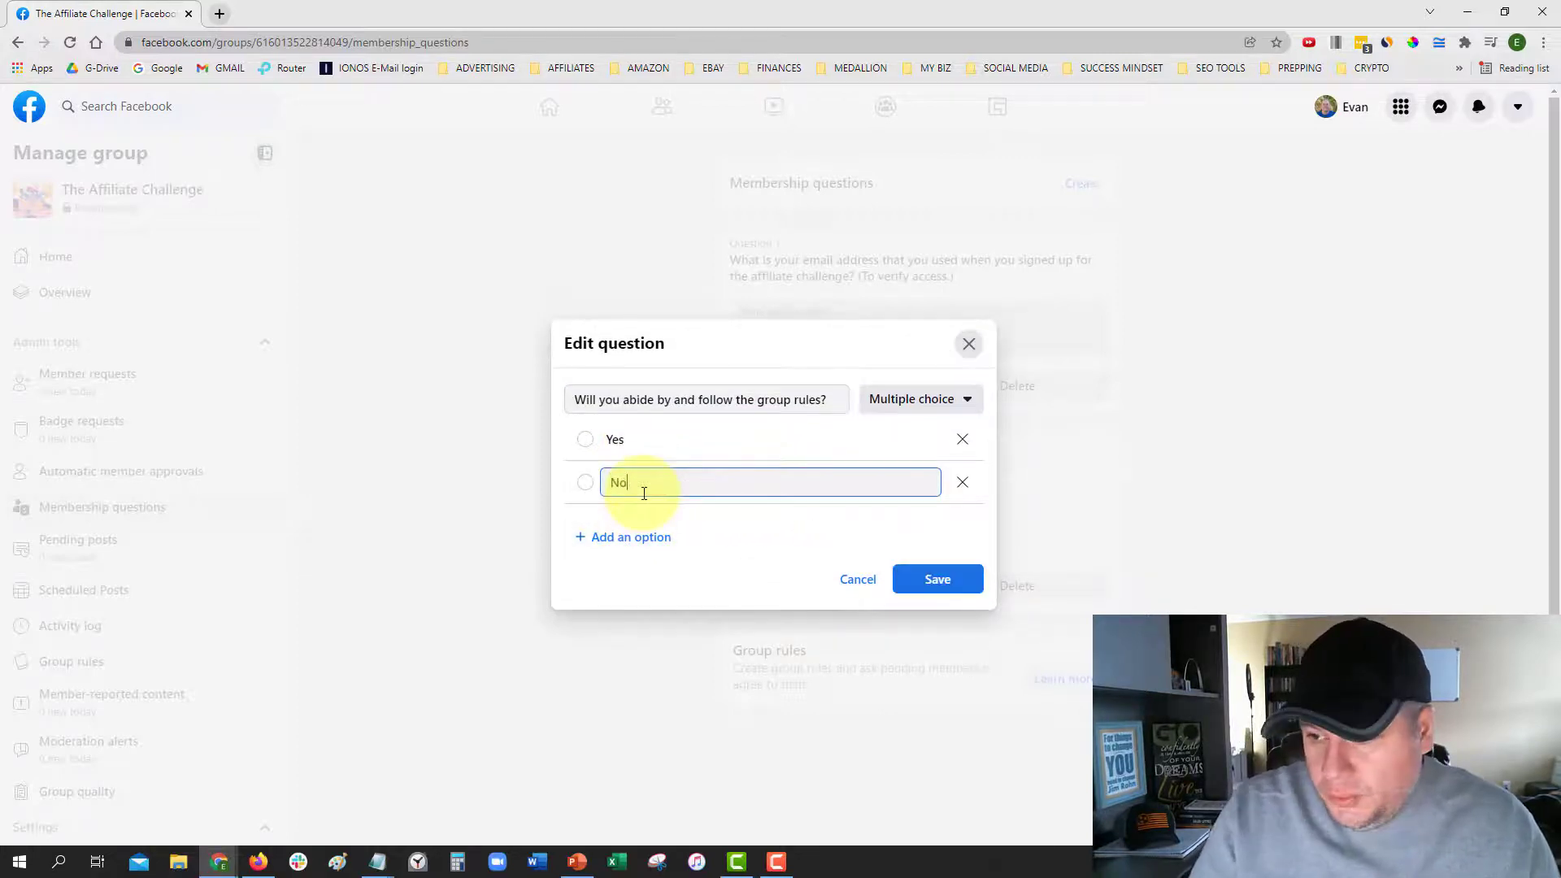
click(959, 581)
scroll(596, 401, down, 1)
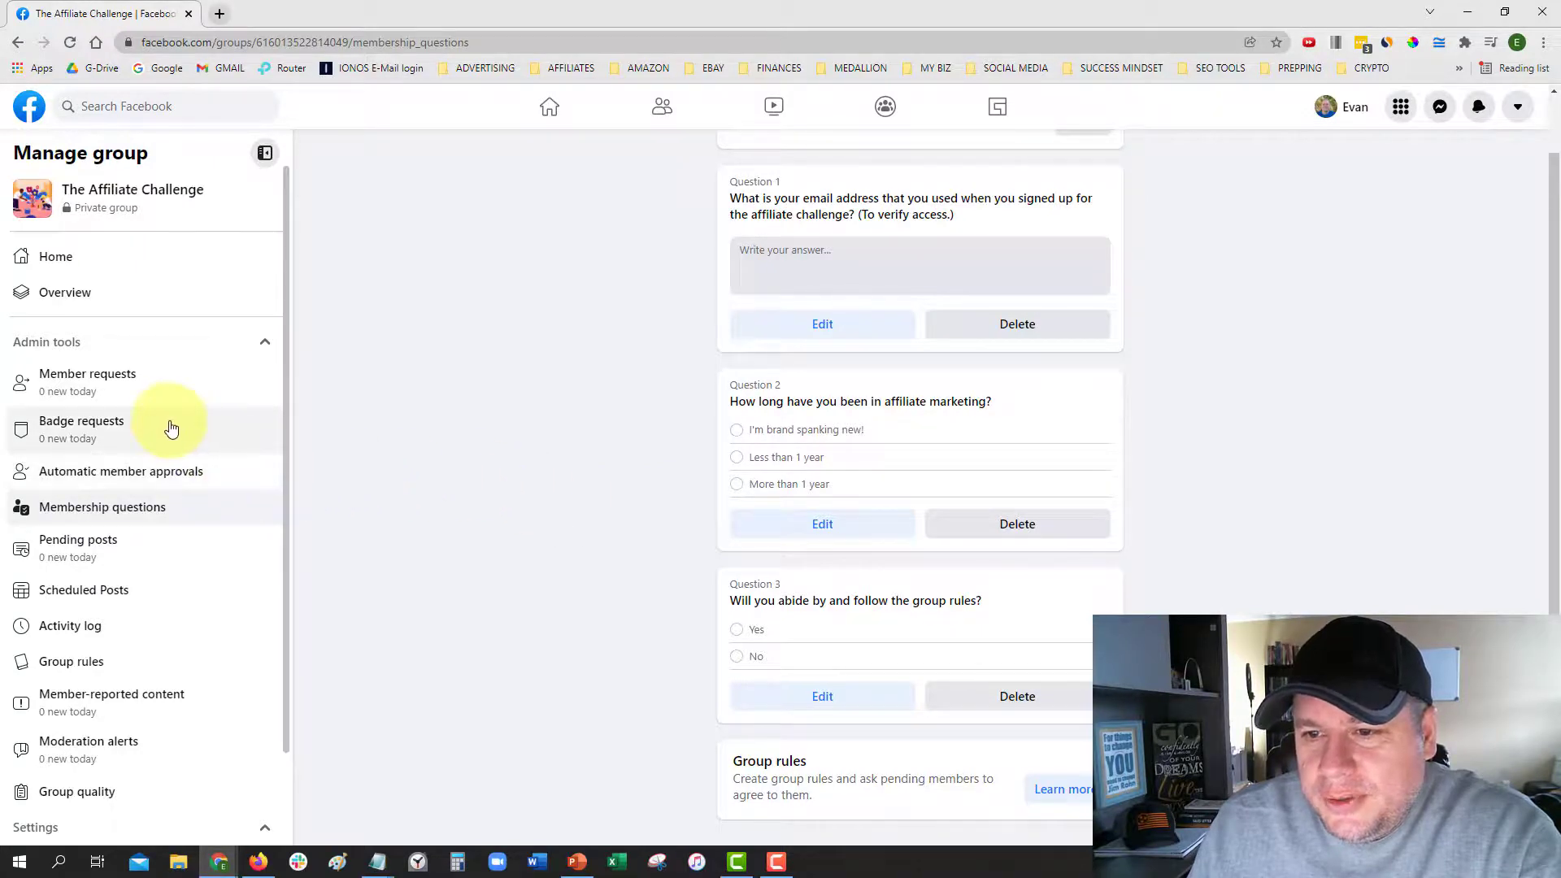
Collapse the group's admin tools list and open the group settings
scroll(168, 422, down, 2)
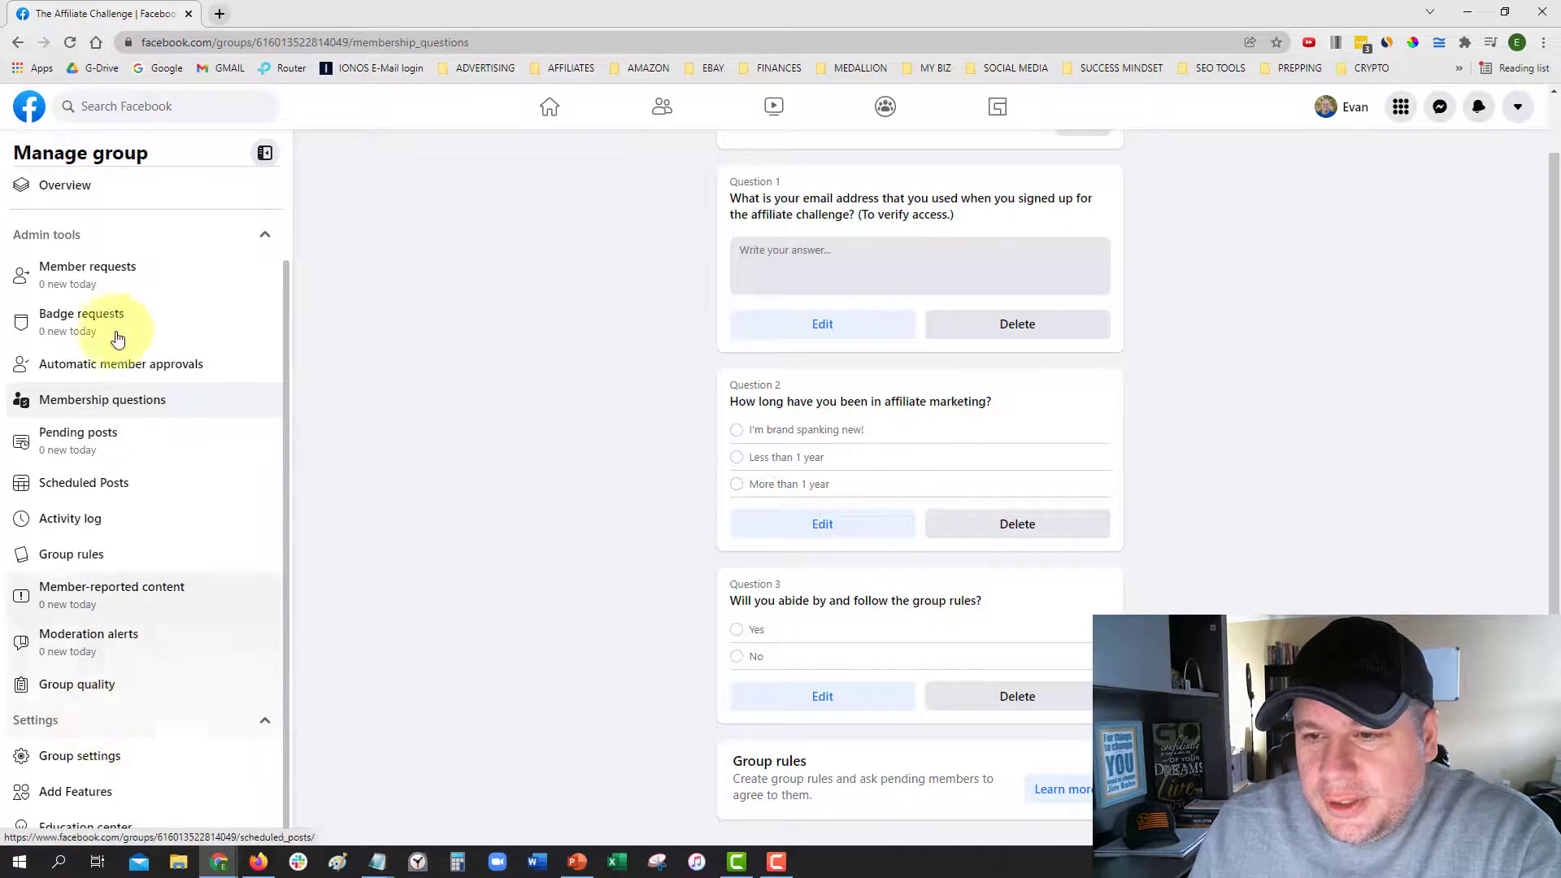
scroll(234, 500, up, 2)
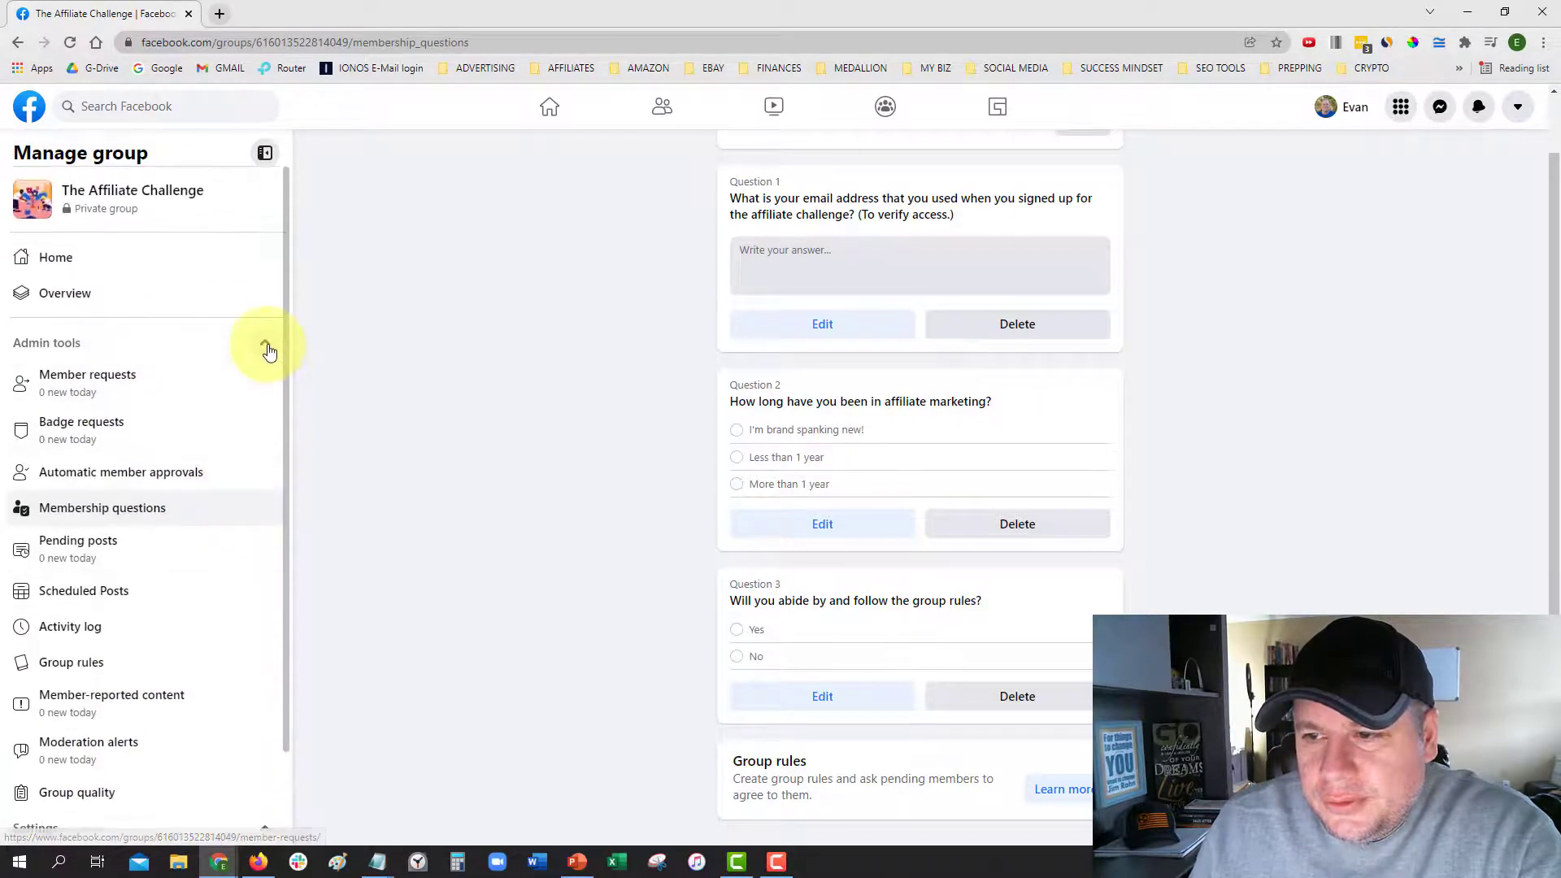
click(265, 342)
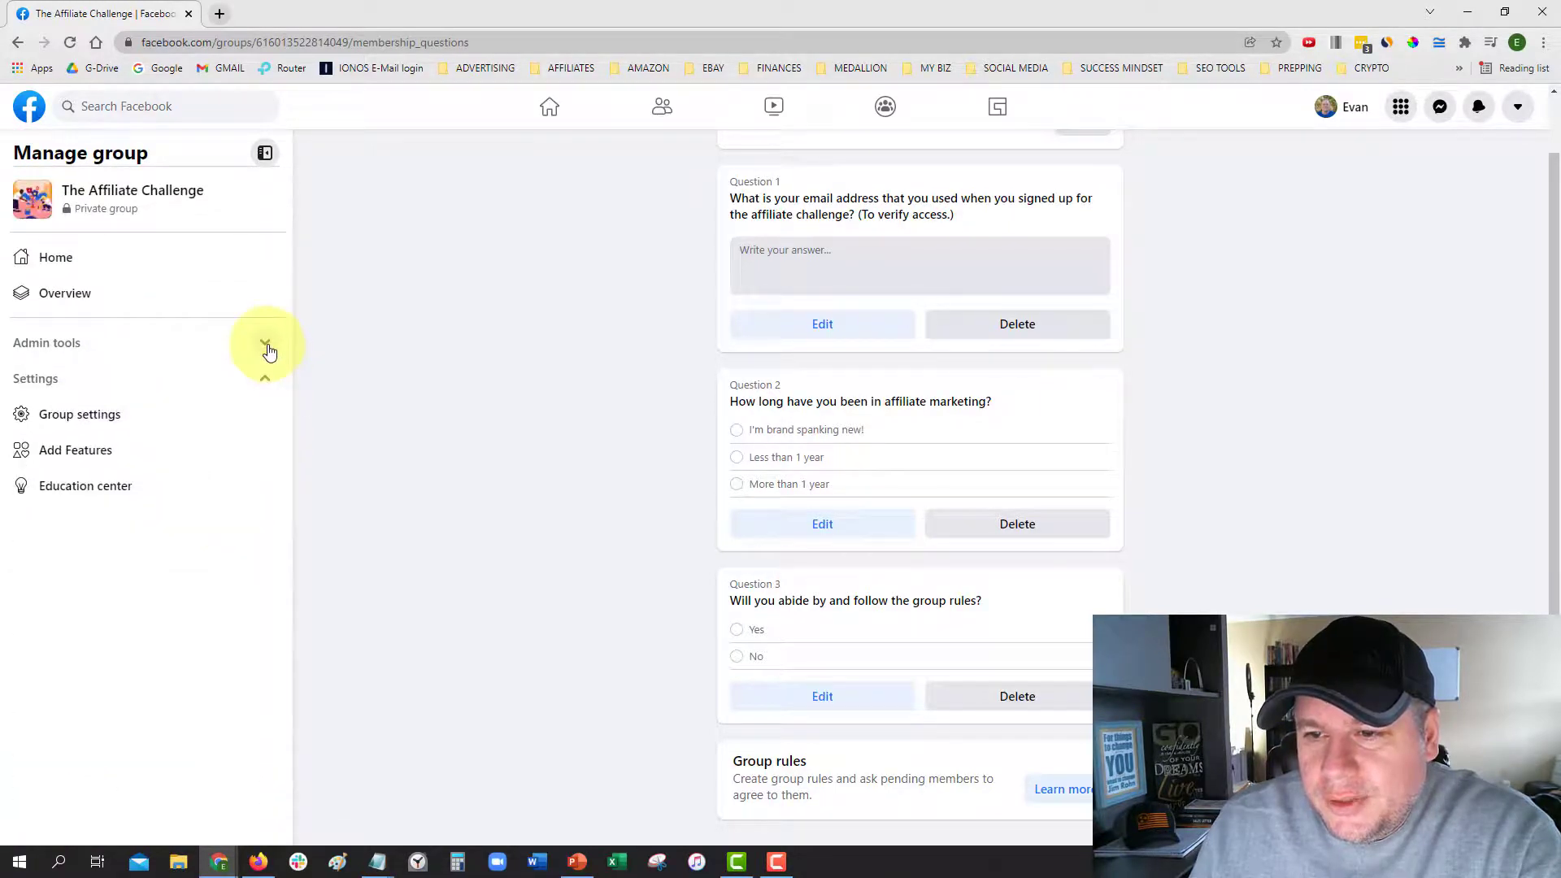
click(71, 424)
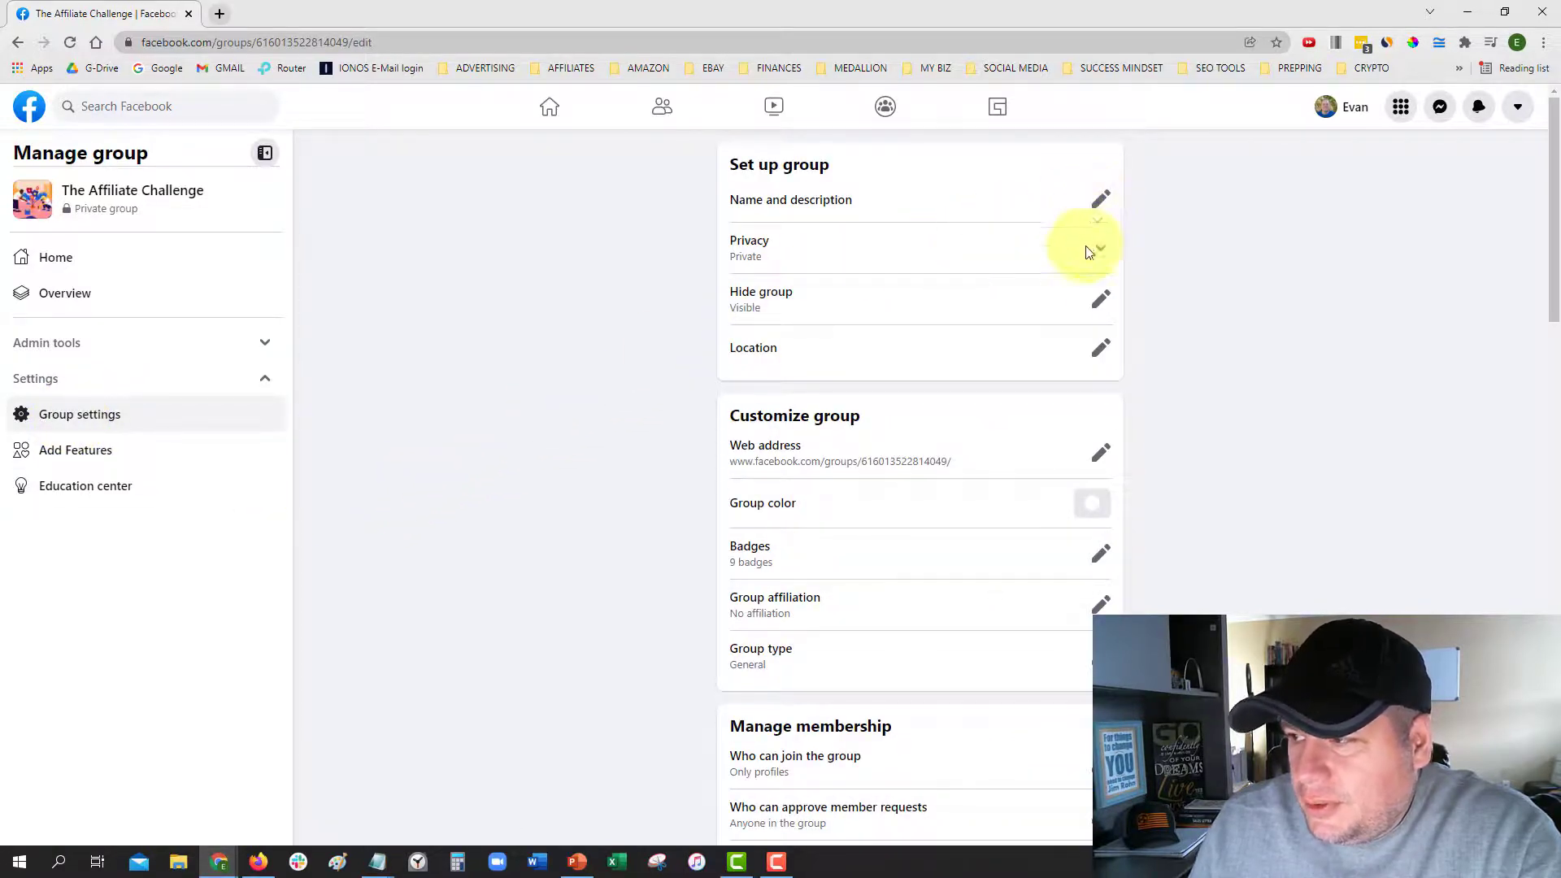
scroll(972, 350, down, 1)
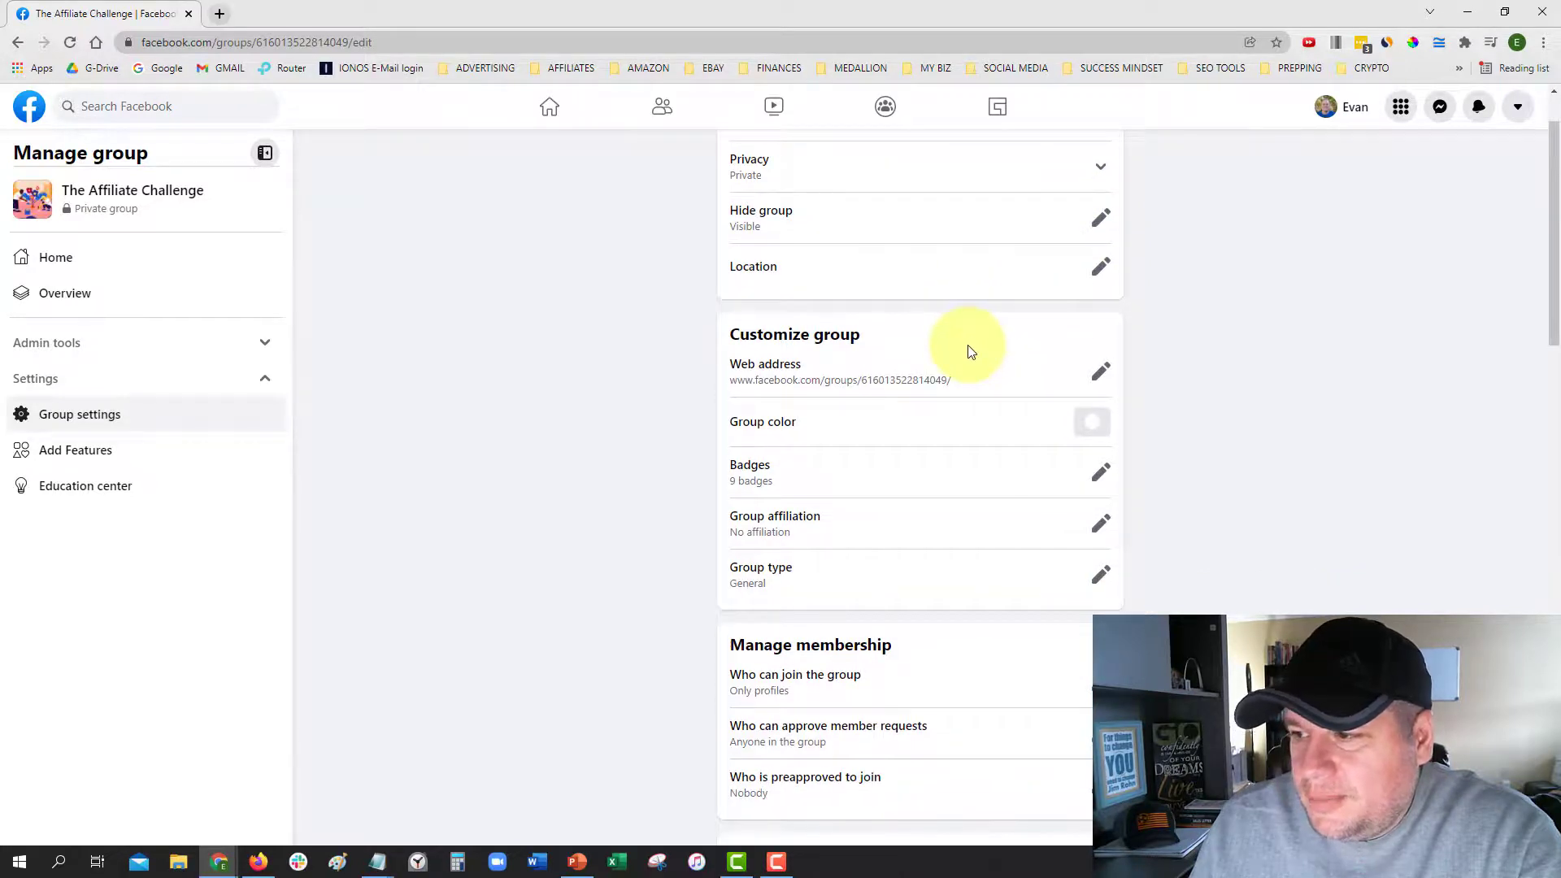
scroll(887, 370, up, 1)
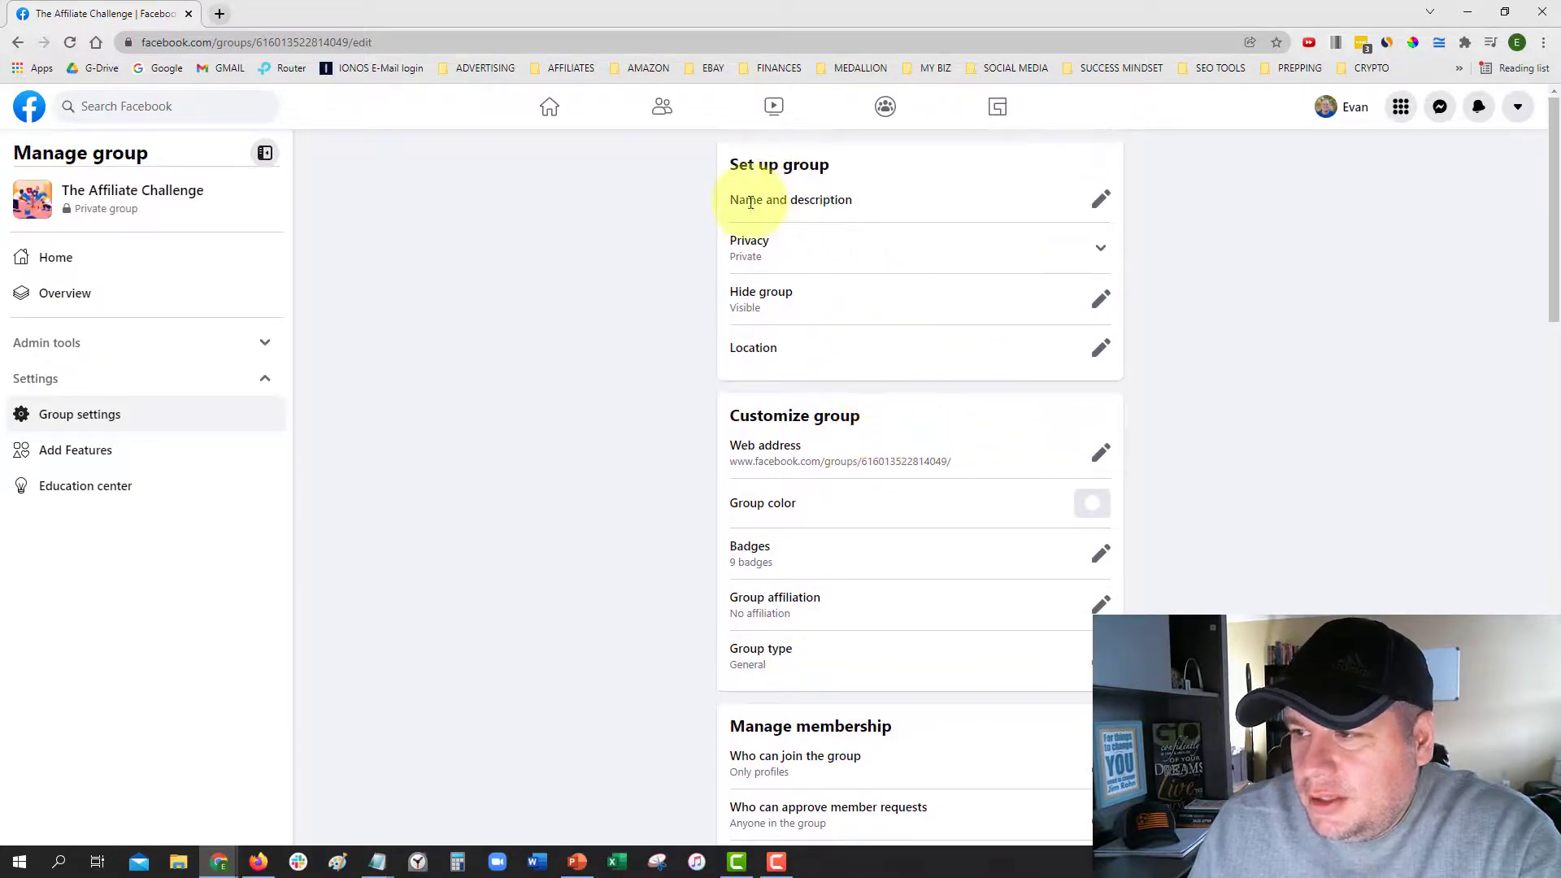
Examine the group's name and description form, including its empty description field, and close it without making changes
drag(738, 201, 846, 203)
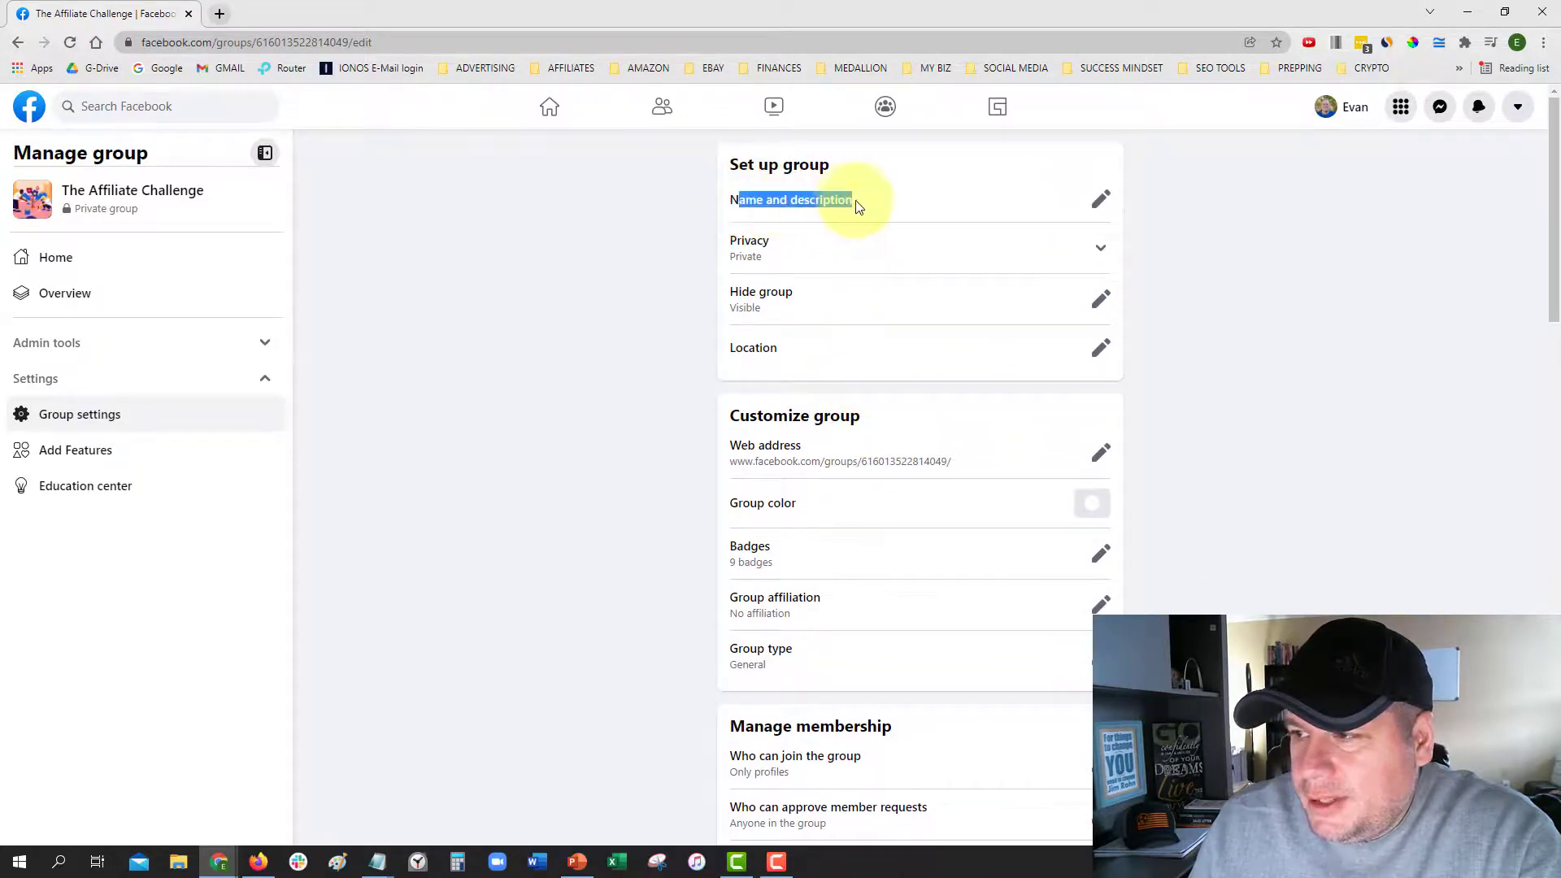
click(1100, 199)
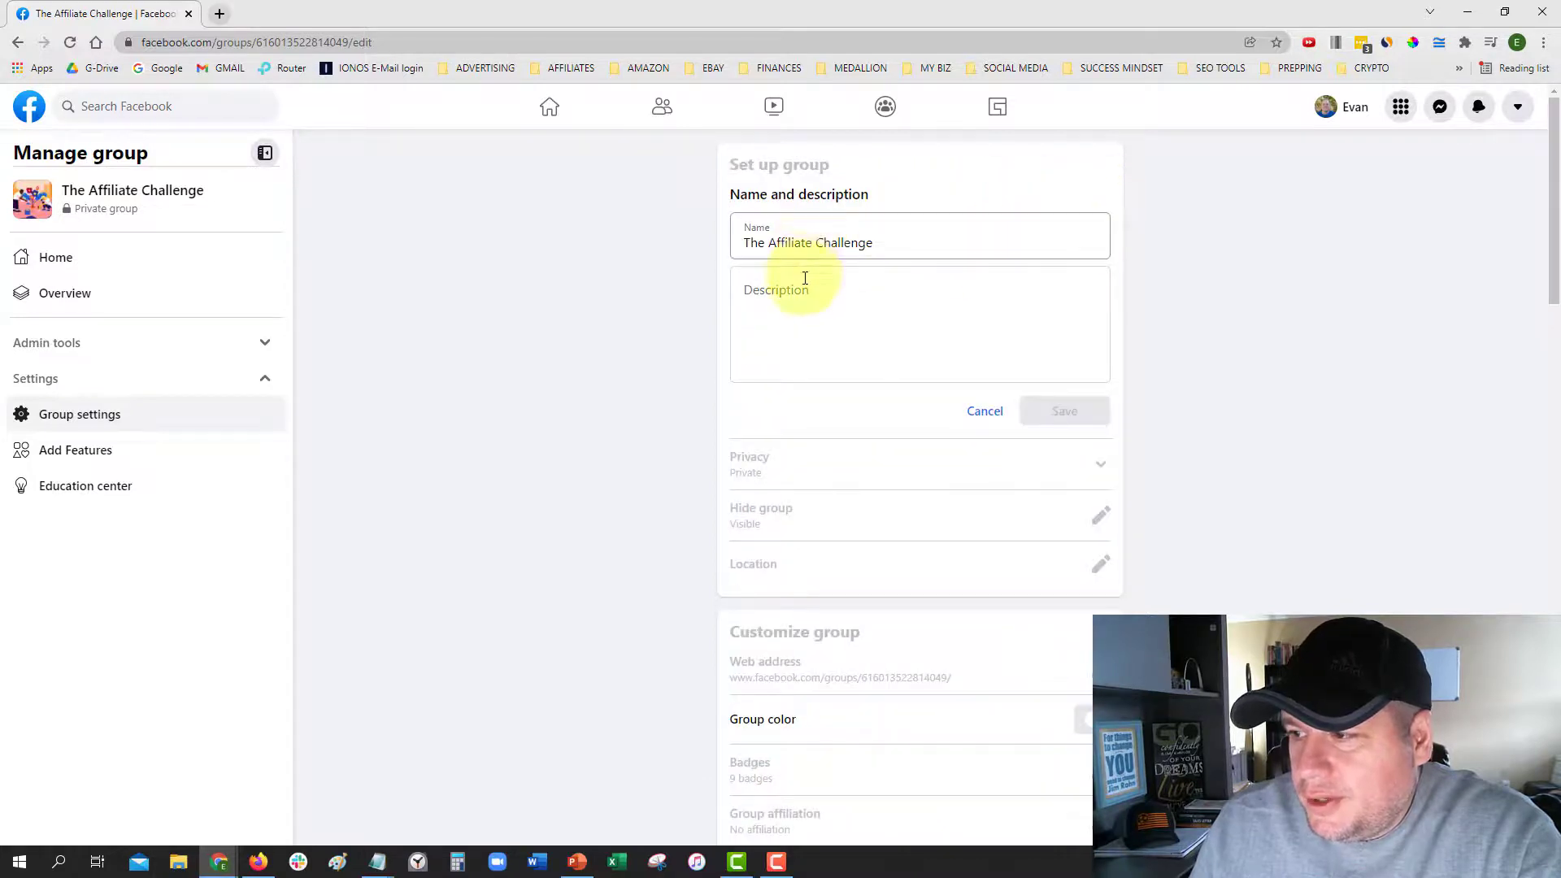
click(774, 302)
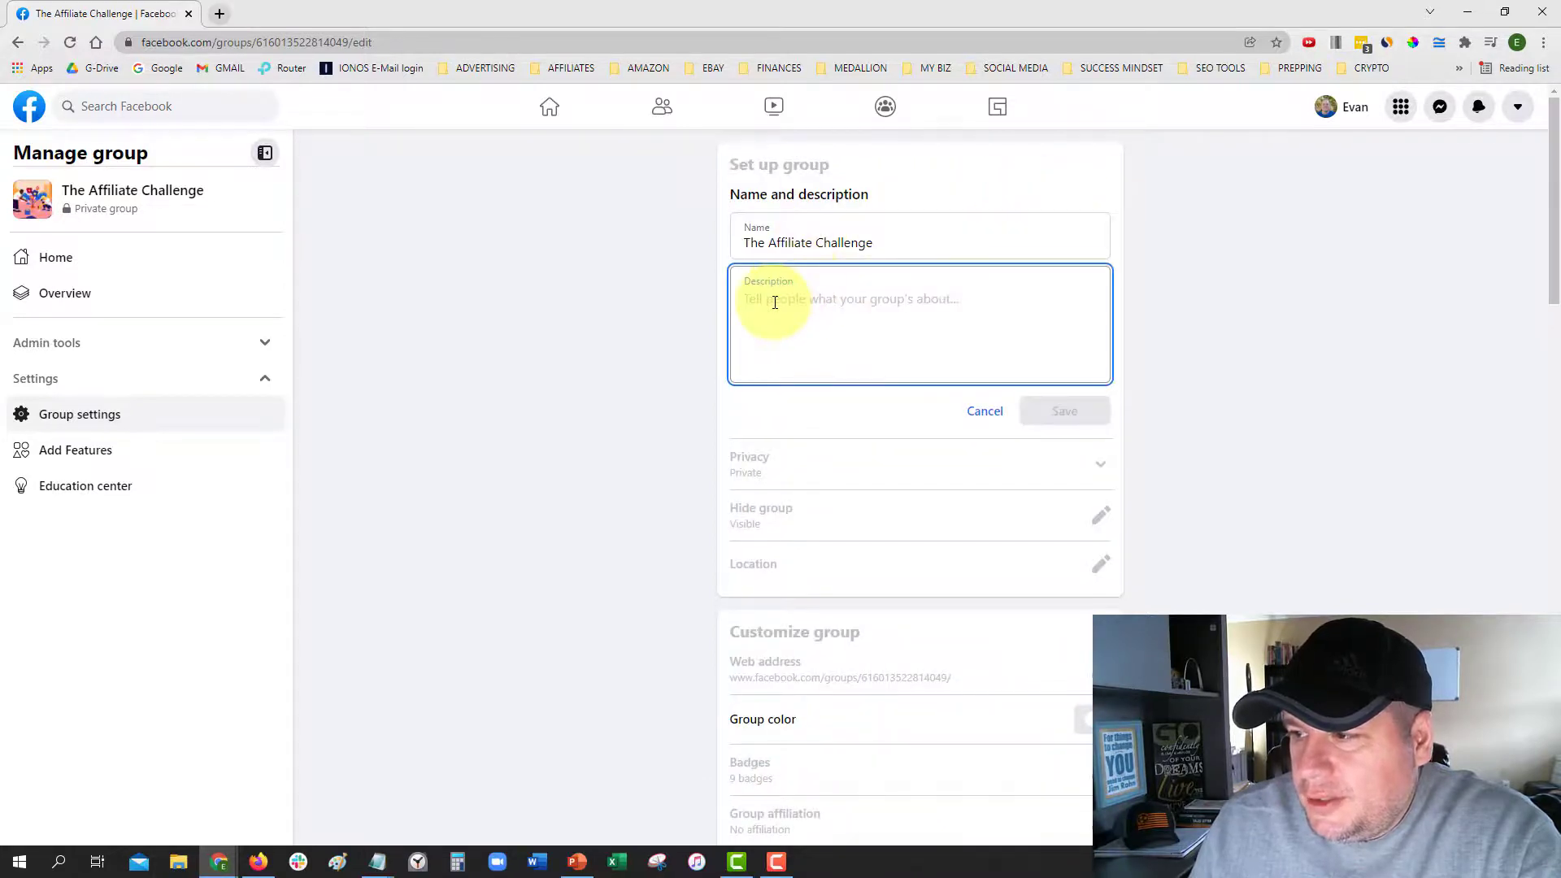
click(983, 411)
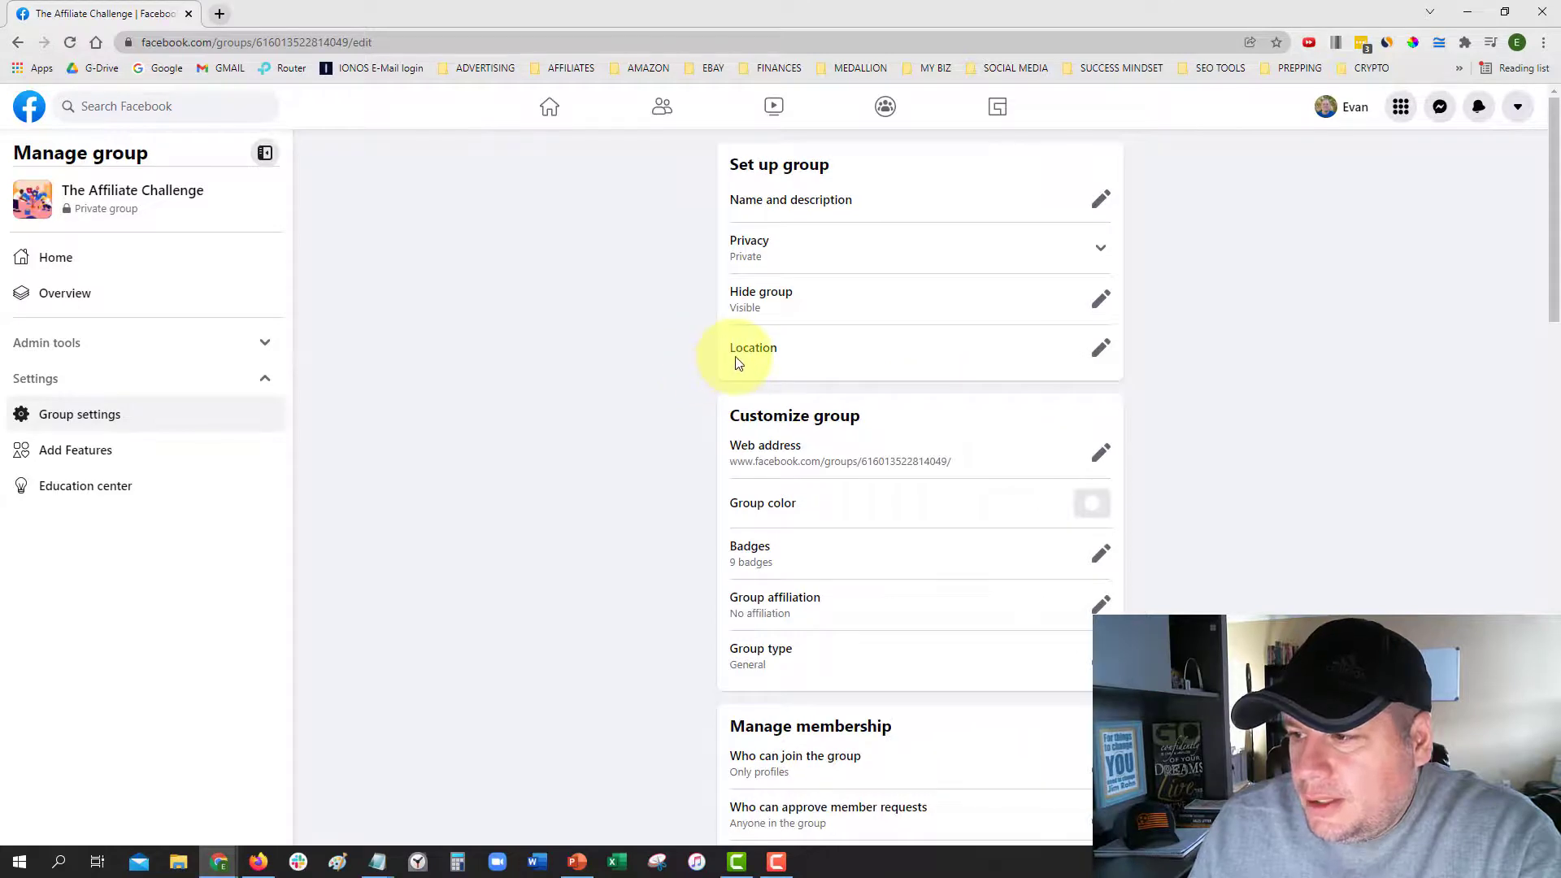
Review the remaining group settings, from customization, membership and discussion through the added features to the advanced settings
scroll(716, 276, down, 1)
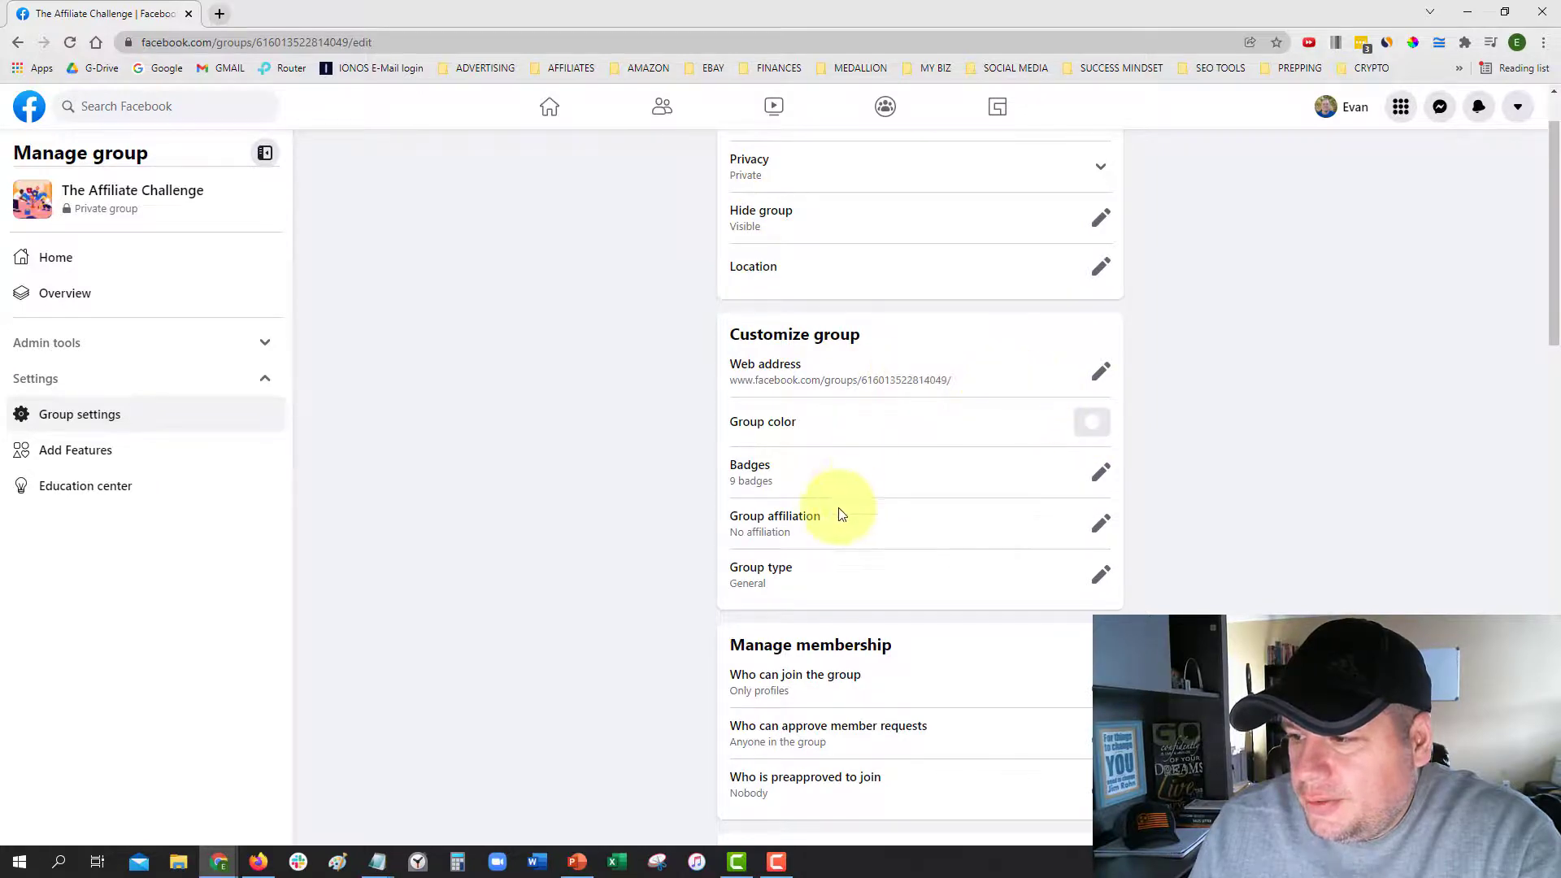
scroll(783, 518, down, 8)
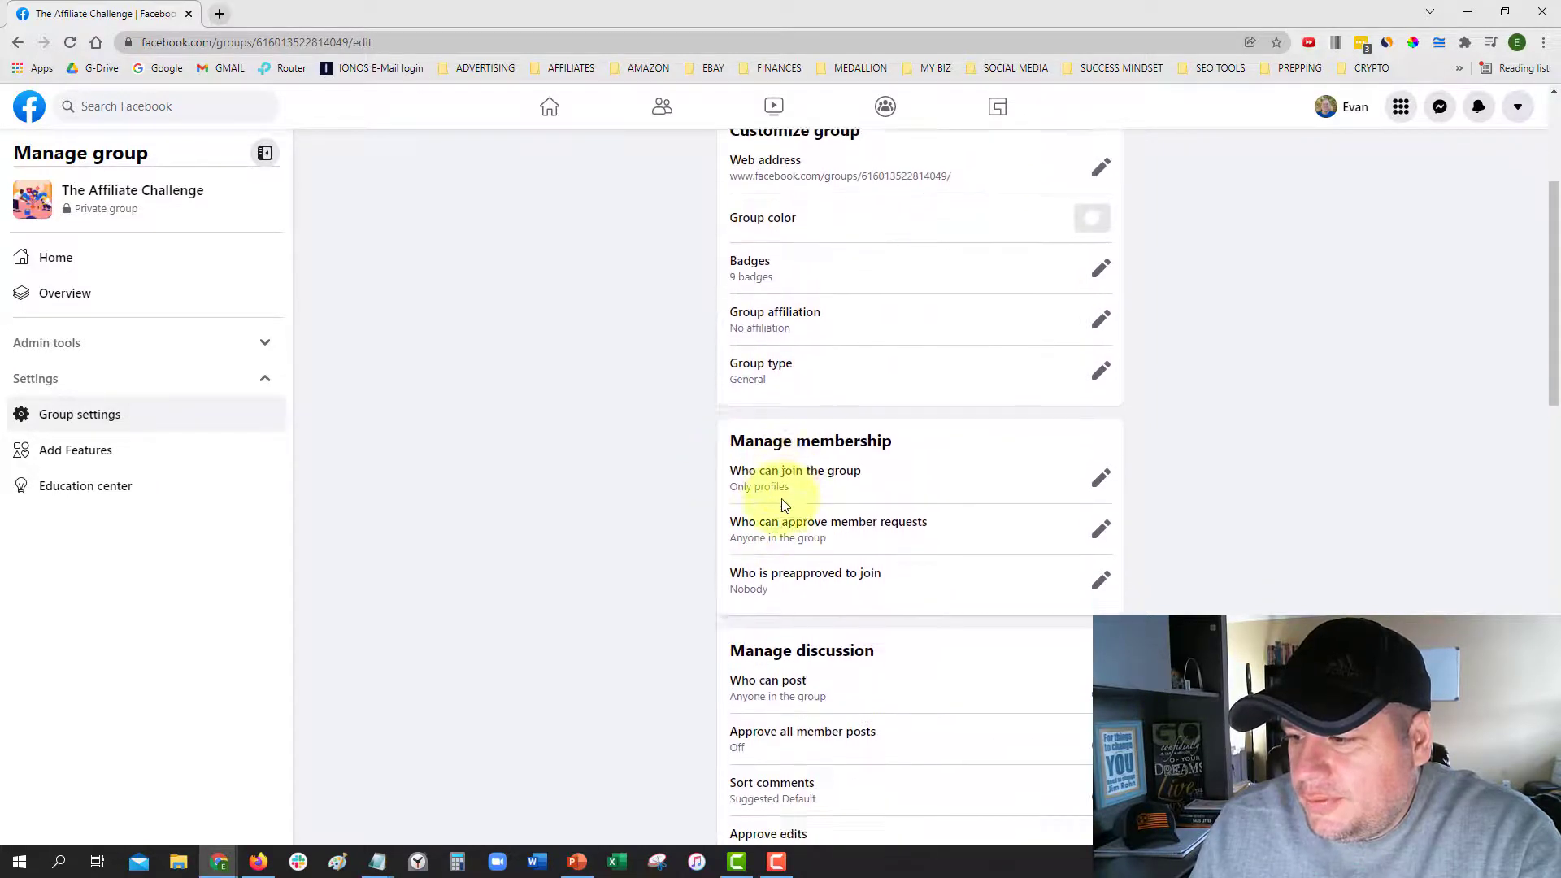
scroll(783, 494, down, 8)
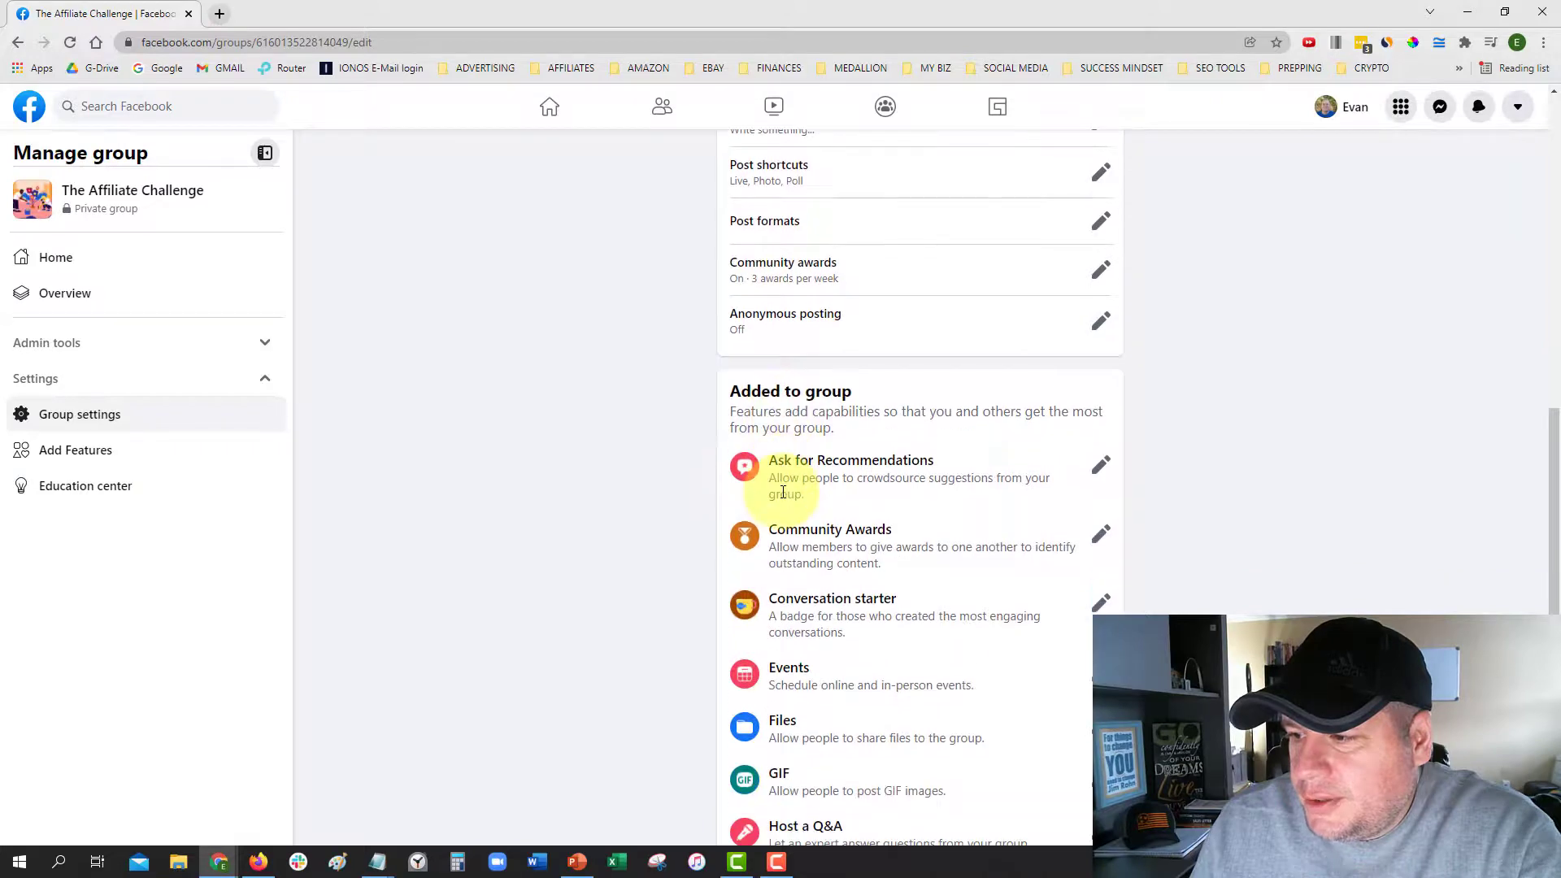
scroll(783, 488, down, 4)
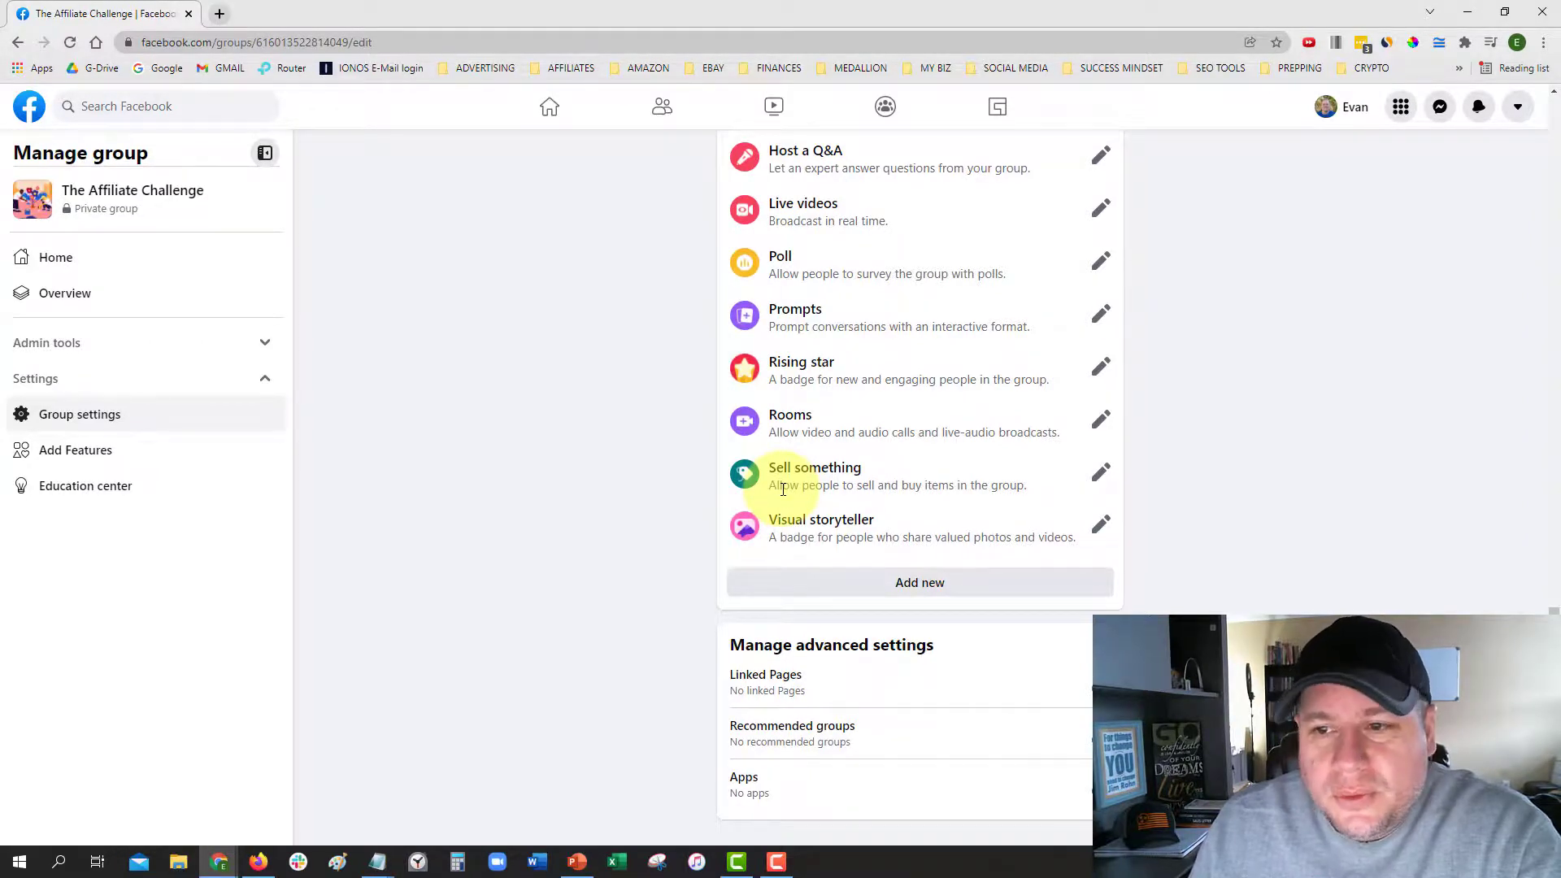
Return to the group's home page and look over its cover, discussion area and setup suggestions
click(78, 264)
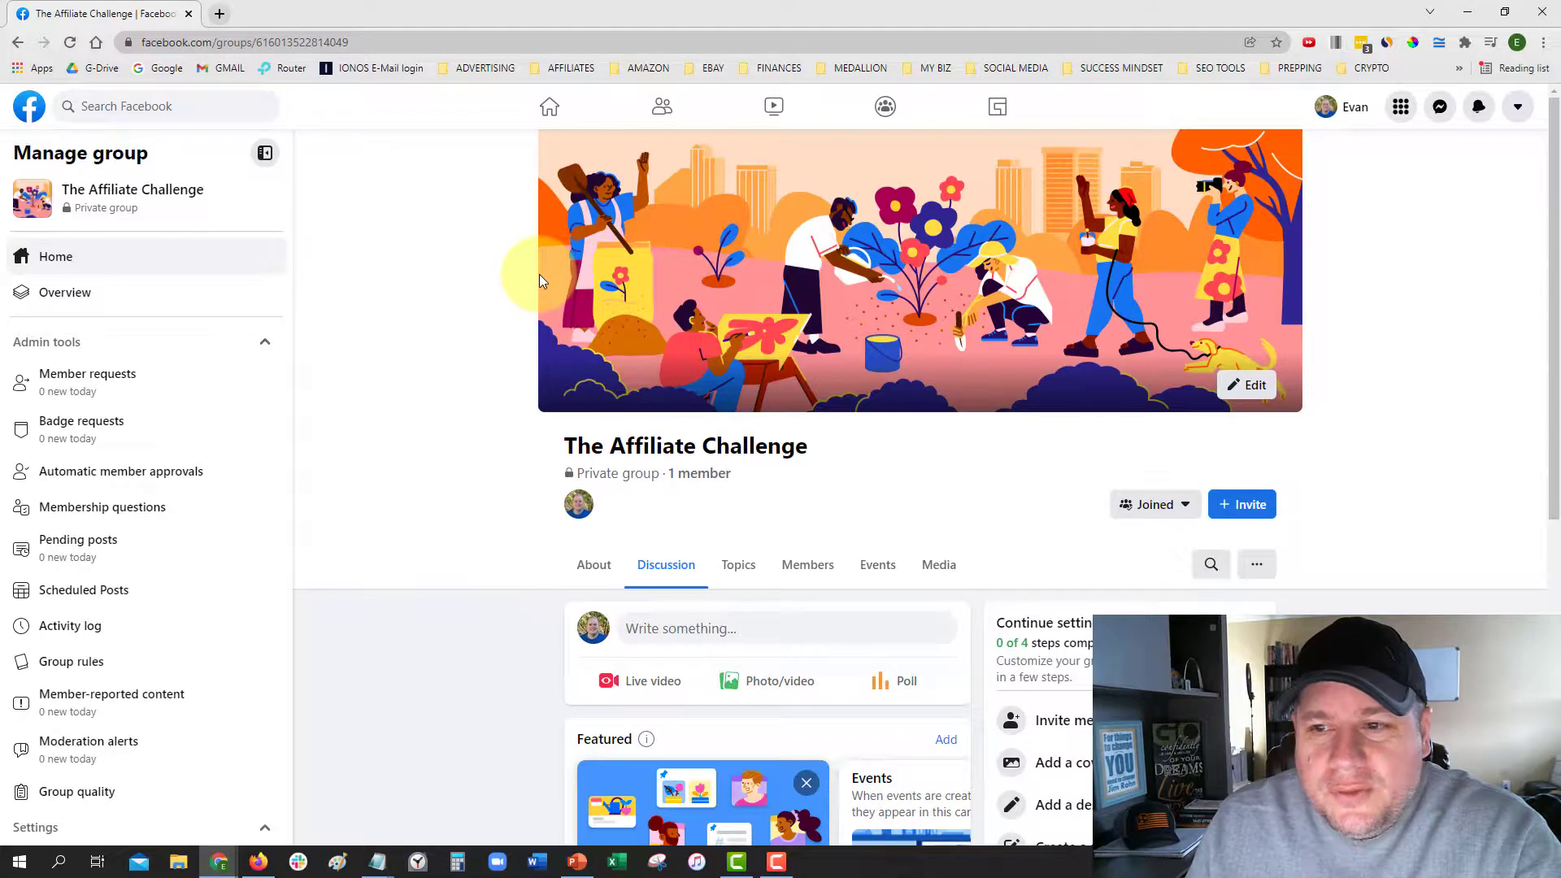
scroll(539, 281, down, 2)
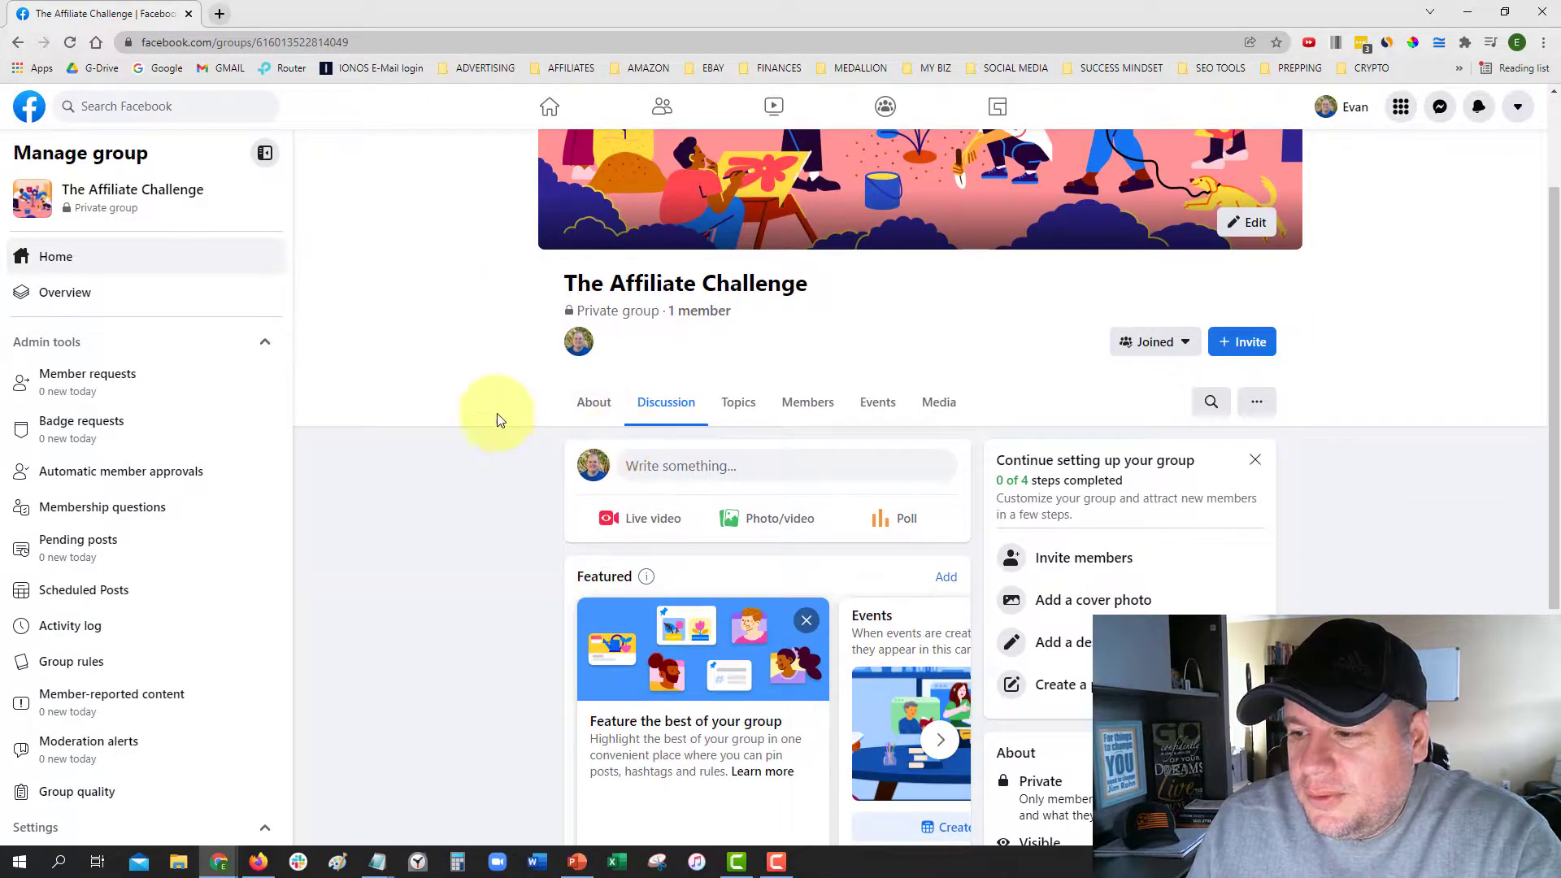
scroll(447, 388, up, 1)
scroll(445, 389, up, 1)
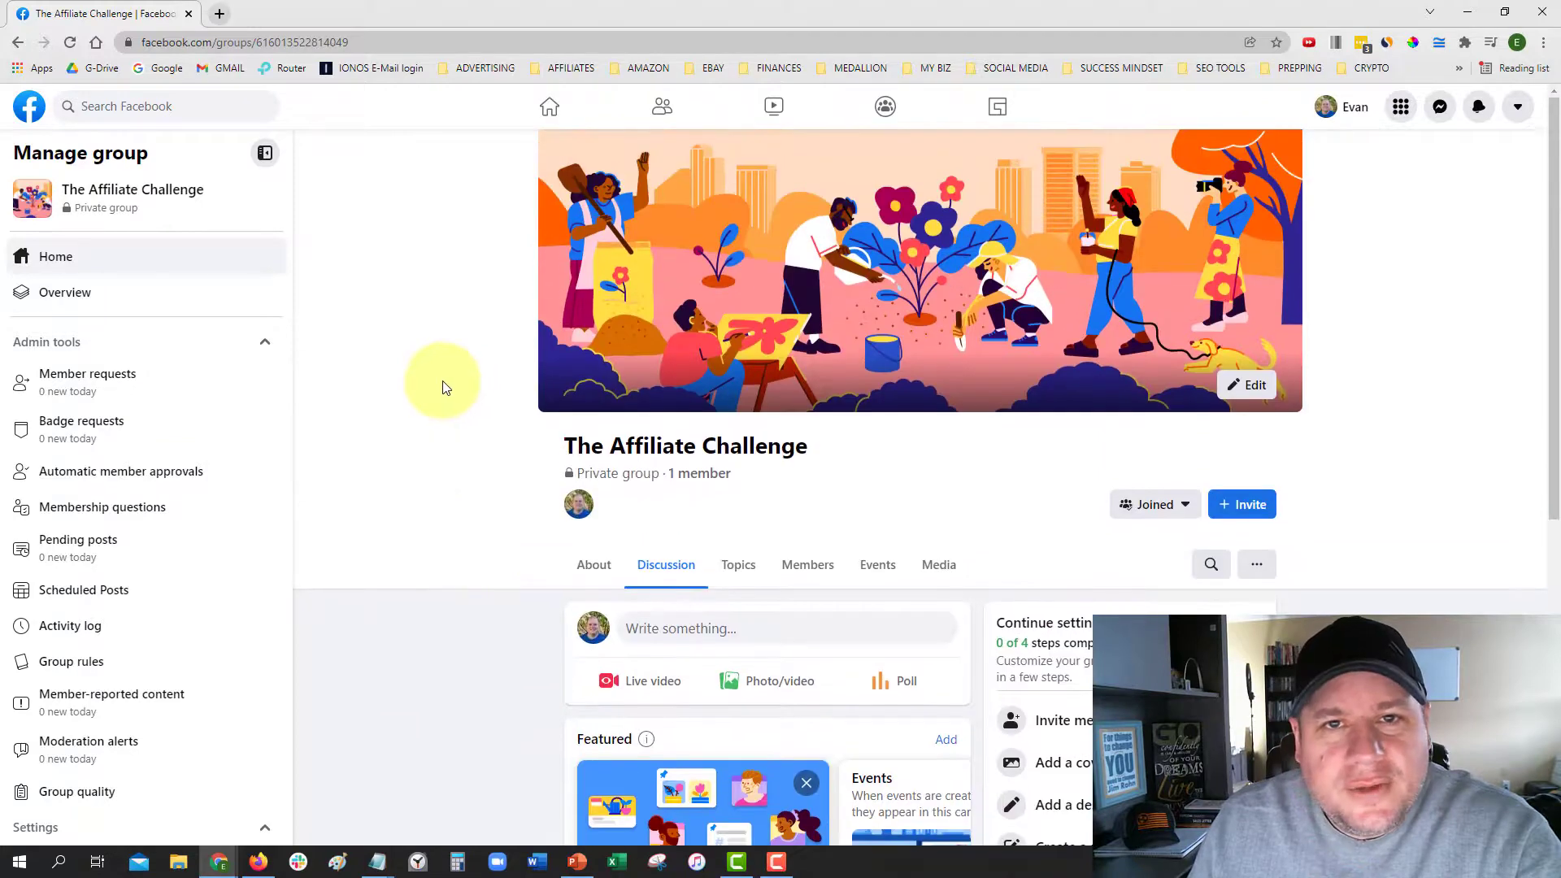